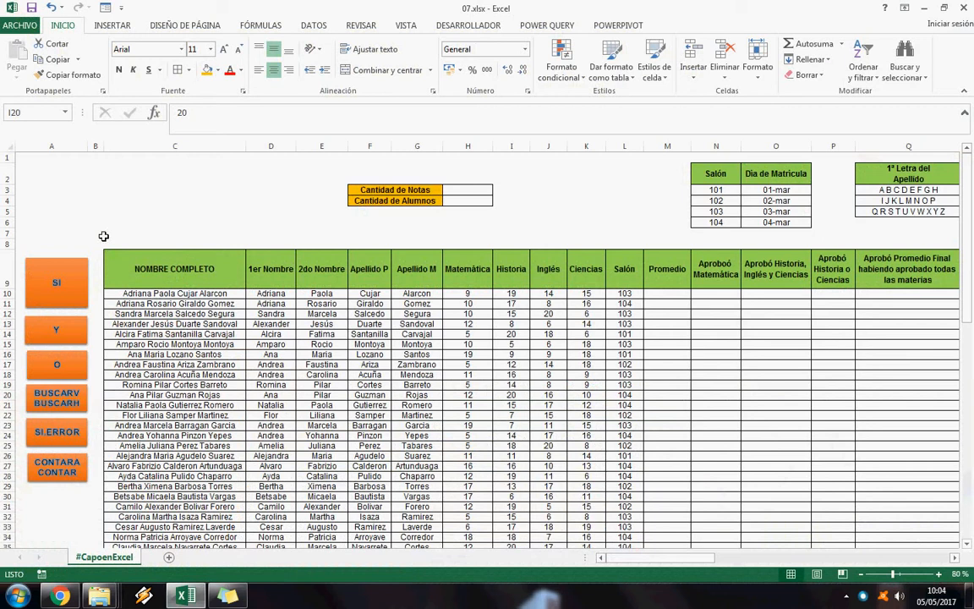
- Look over the student table's name, subject grade and Salón columns down through its rows
click(100, 234)
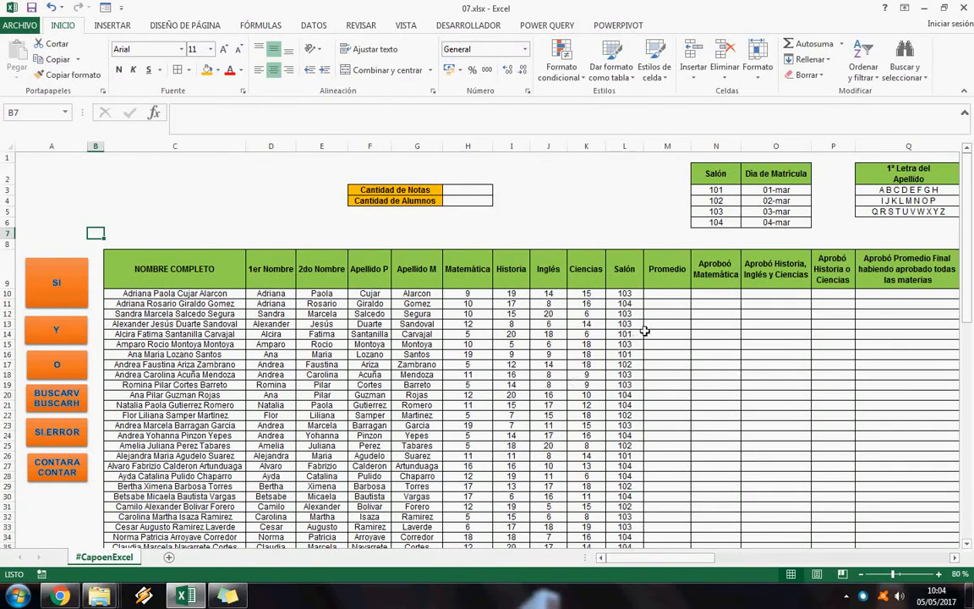
click(629, 295)
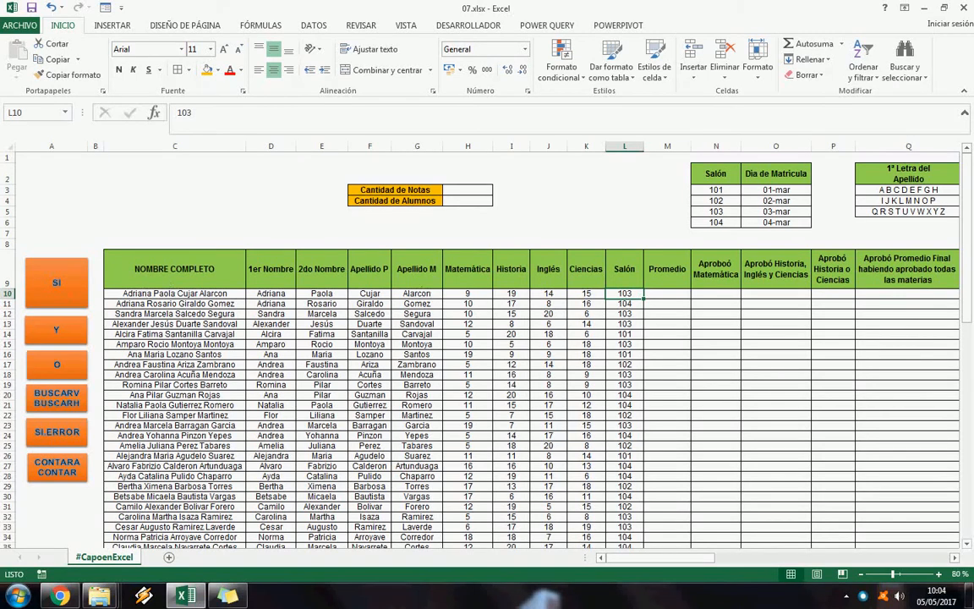
click(144, 456)
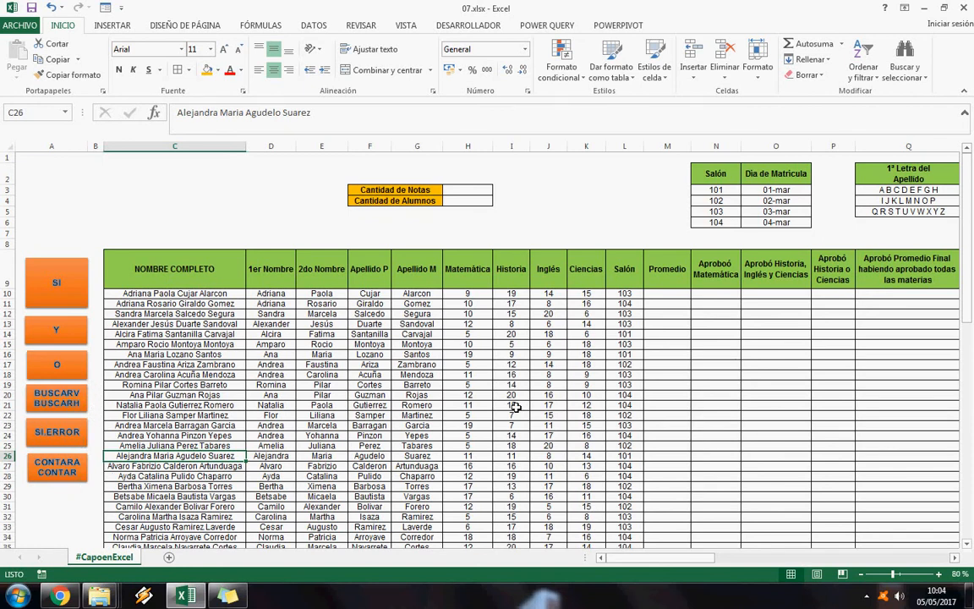
click(538, 386)
click(512, 344)
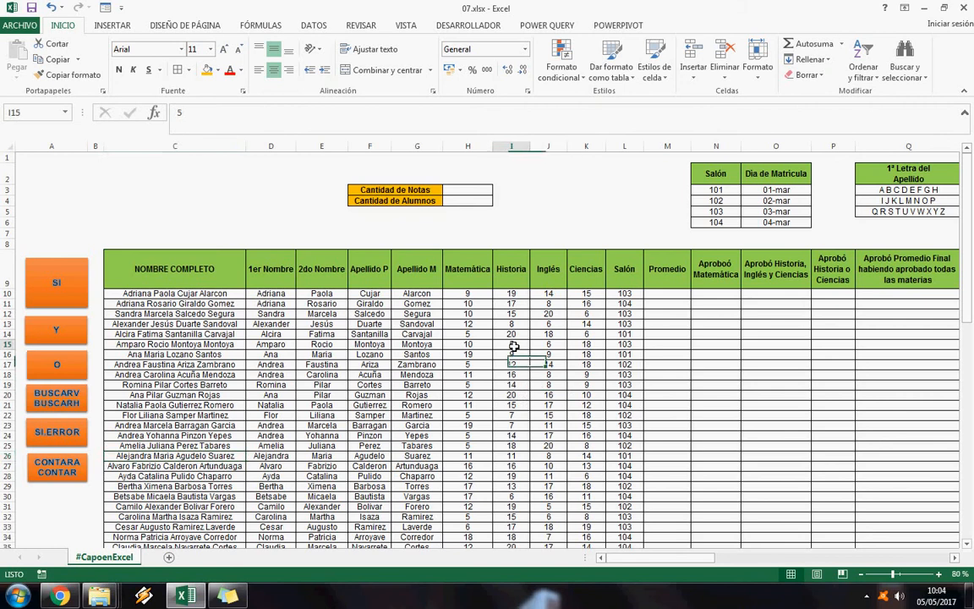
scroll(512, 346, down, 3)
scroll(511, 345, up, 3)
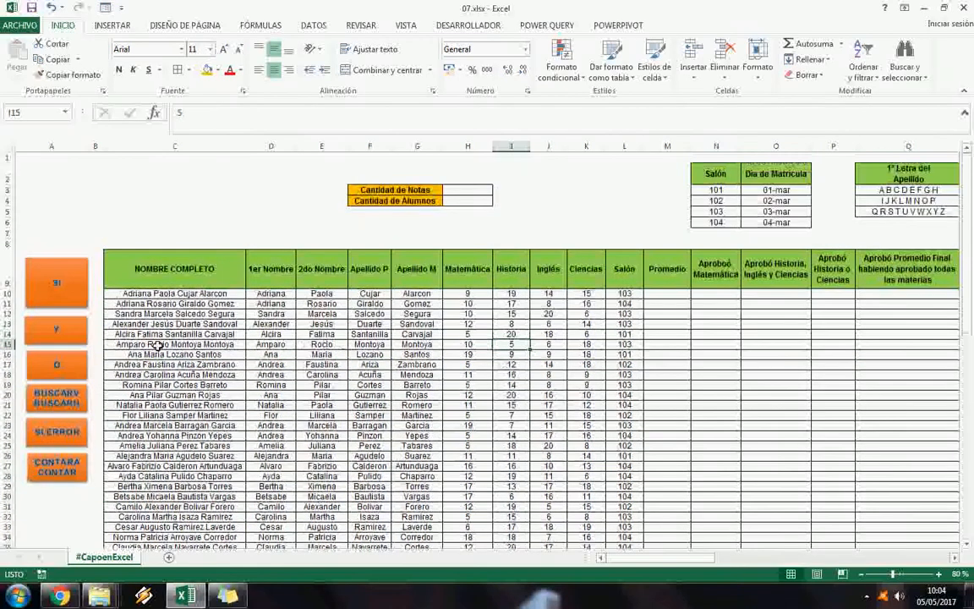
scroll(324, 345, down, 11)
scroll(197, 362, up, 11)
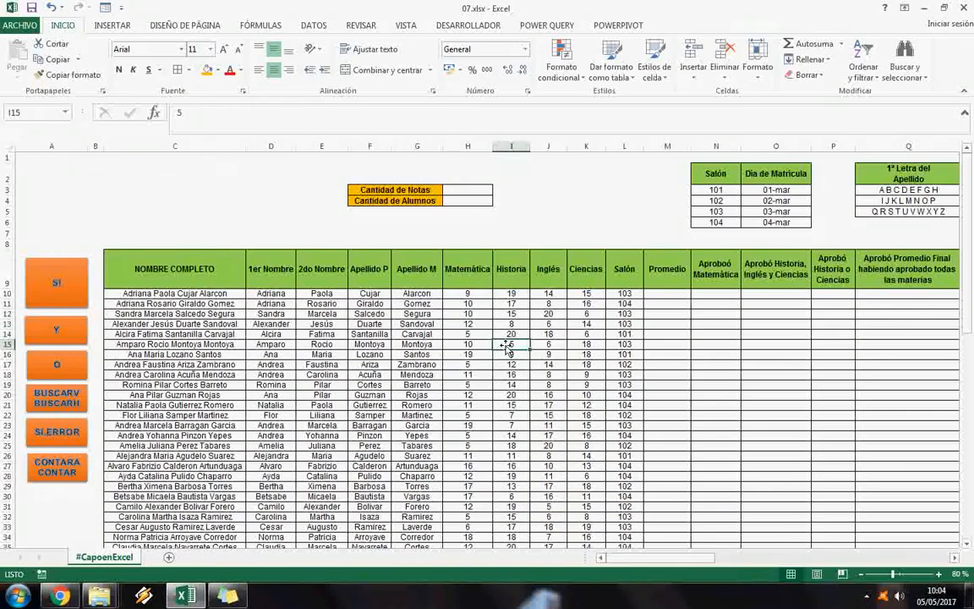
drag(467, 271, 625, 526)
click(600, 279)
click(625, 437)
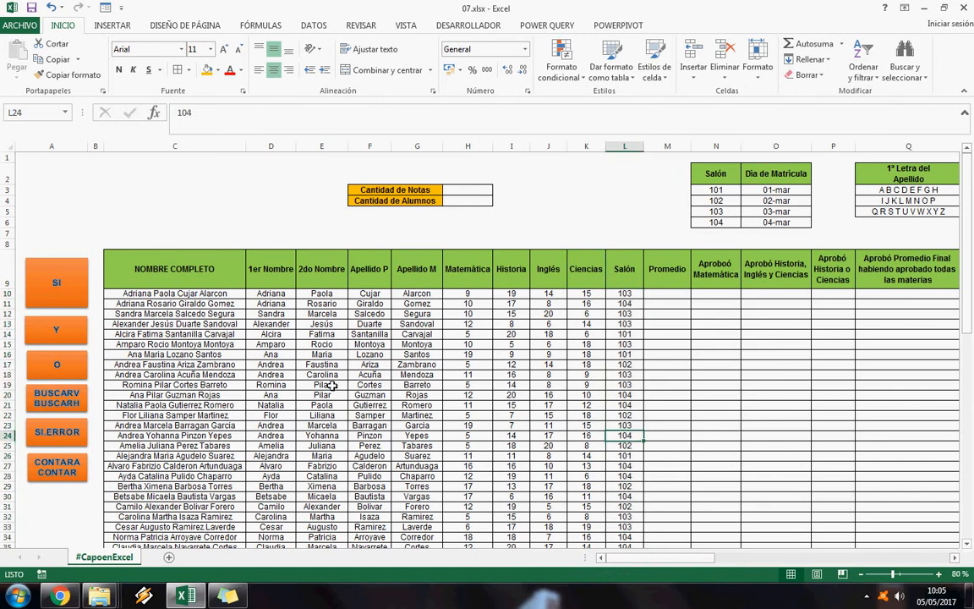
drag(288, 277, 376, 281)
click(466, 314)
drag(467, 294, 583, 497)
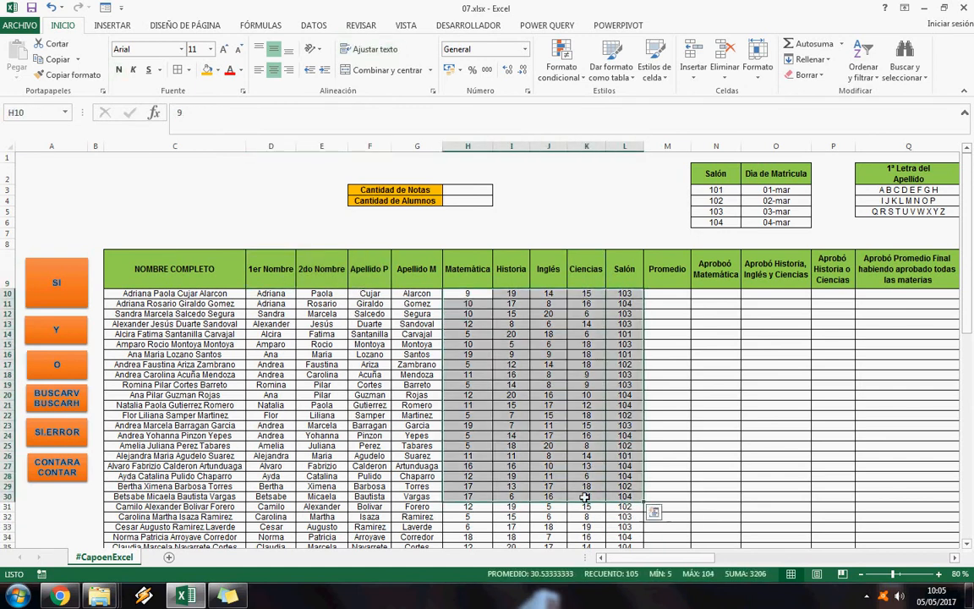
click(539, 476)
scroll(539, 476, down, 7)
scroll(539, 481, up, 7)
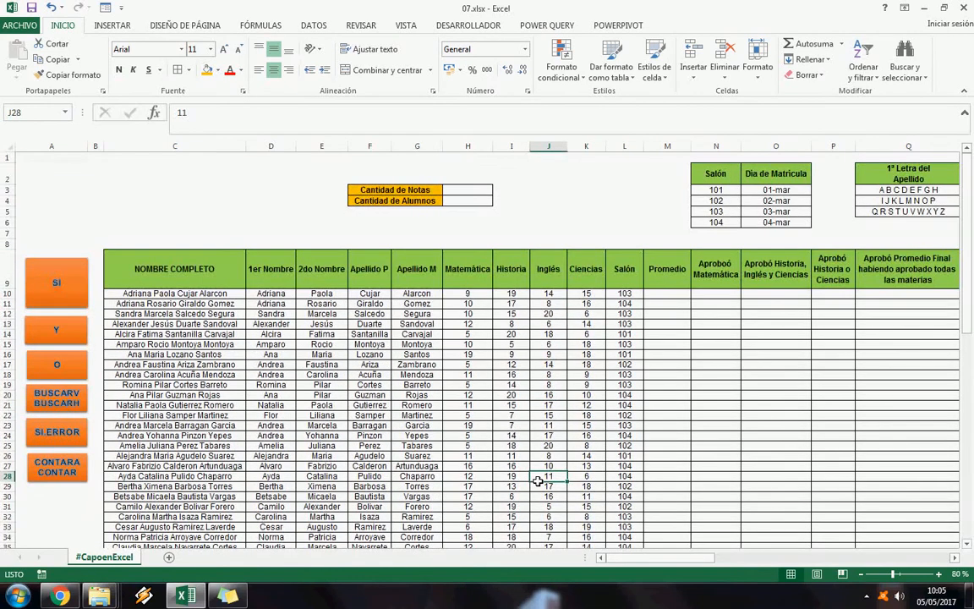
- Review the headers of the empty columns from Promedio to Turno de Matrícula
mouse_move(674, 558)
mouse_down()
mouse_move(700, 558)
mouse_move(686, 557)
mouse_up()
drag(422, 269, 819, 282)
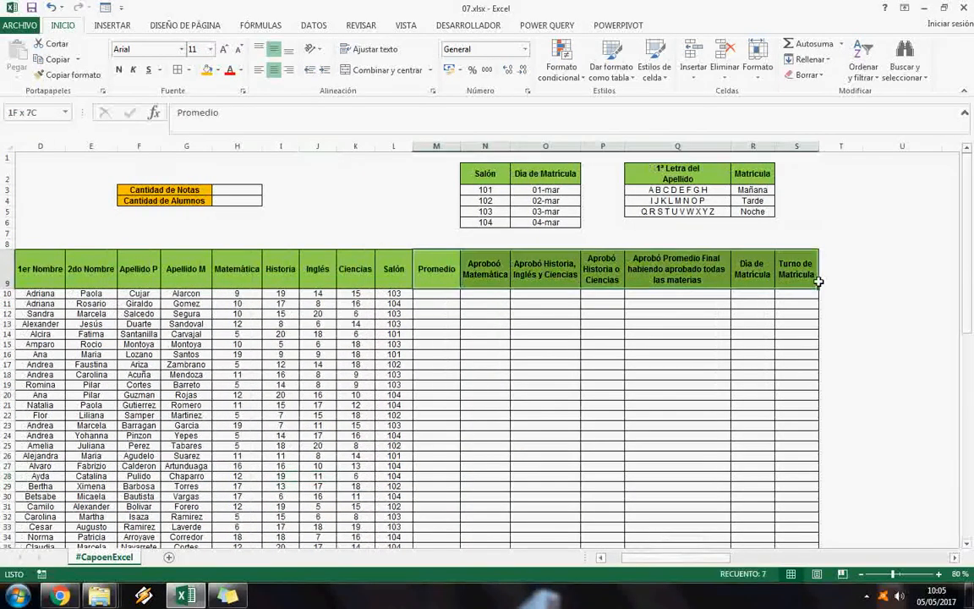
click(816, 282)
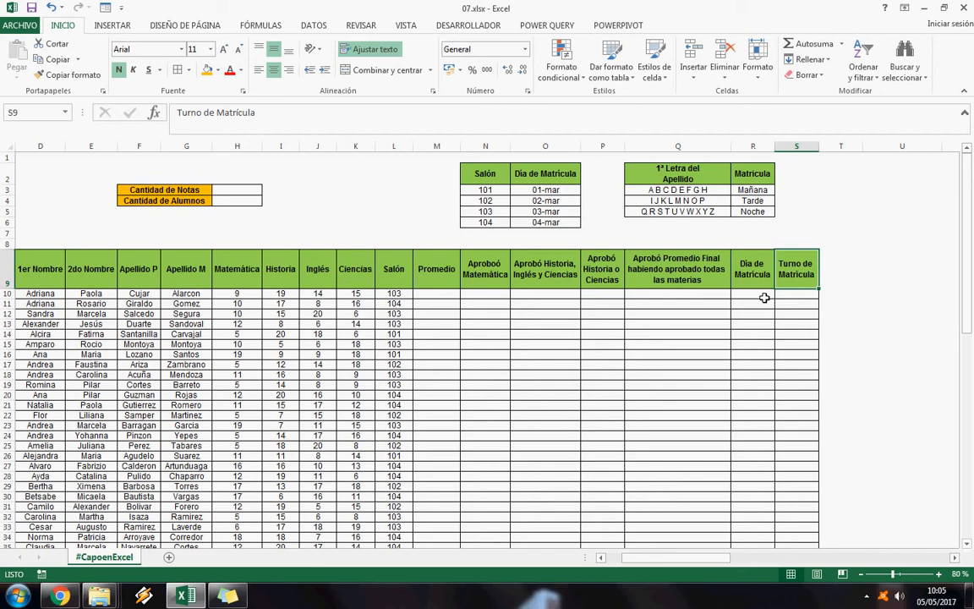
click(601, 558)
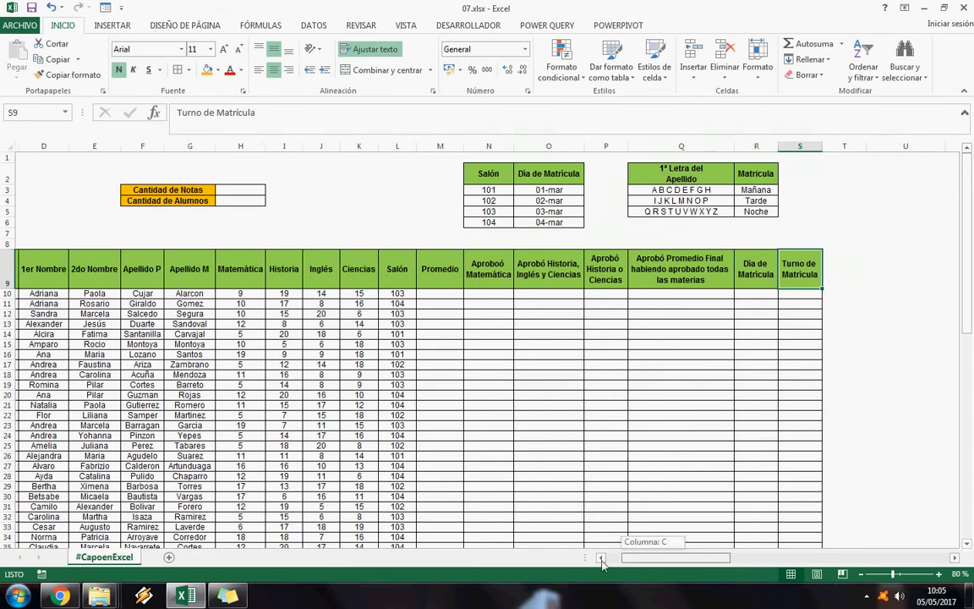
click(601, 558)
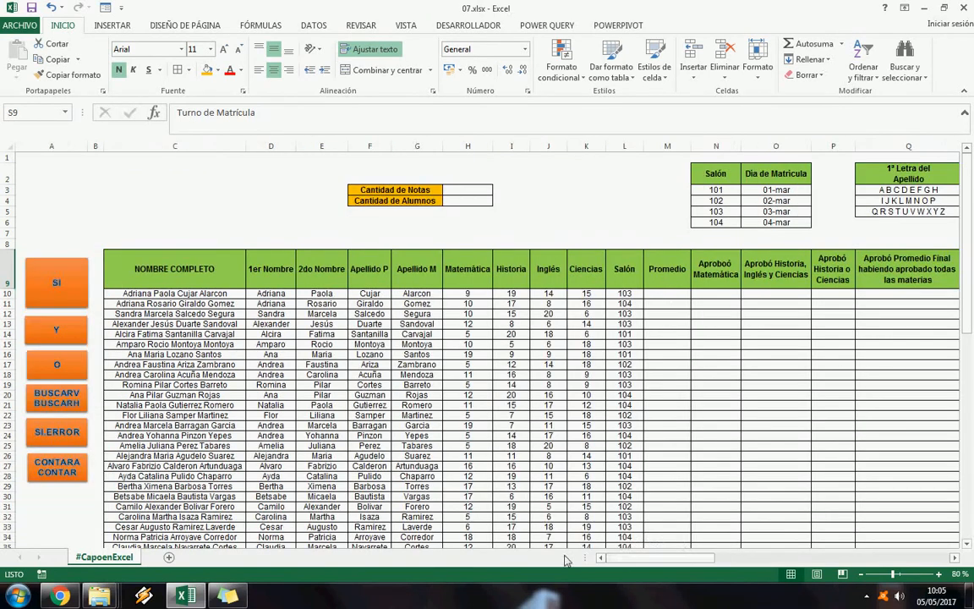
- Enter =PROMEDIO(H10:K10) in M10 to average the first student's four subject grades
click(669, 296)
text(=promedio()
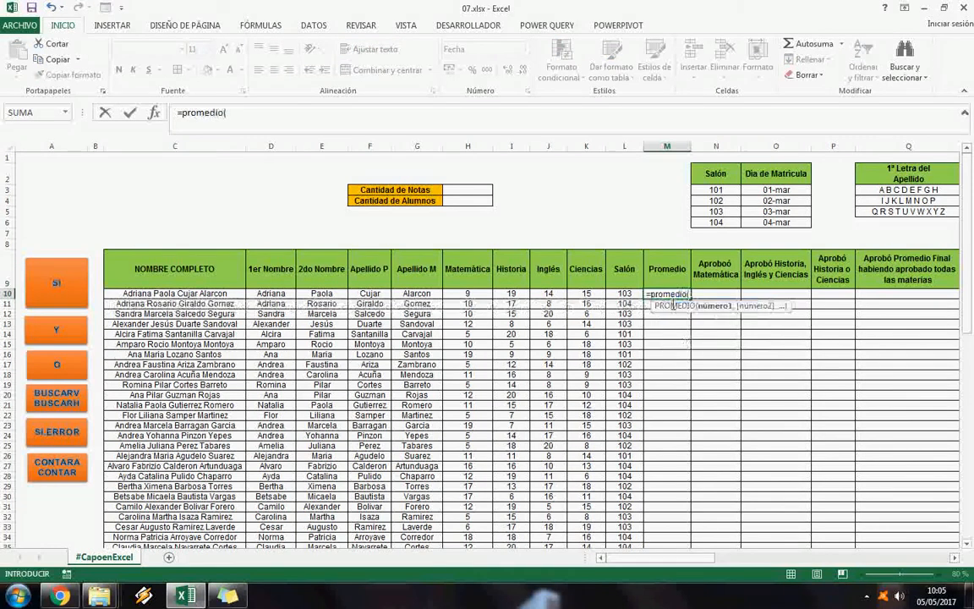
drag(585, 294, 460, 294)
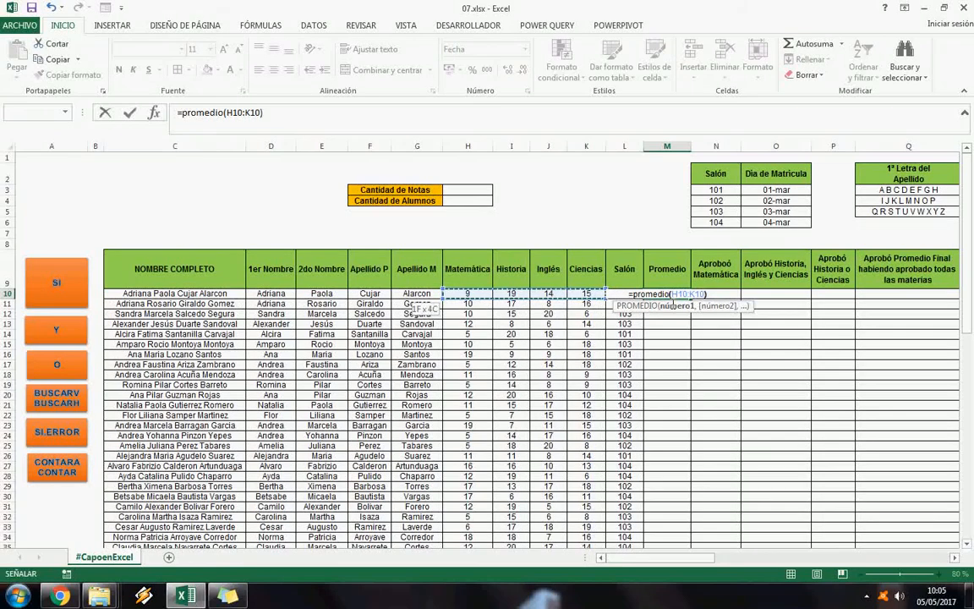
text())
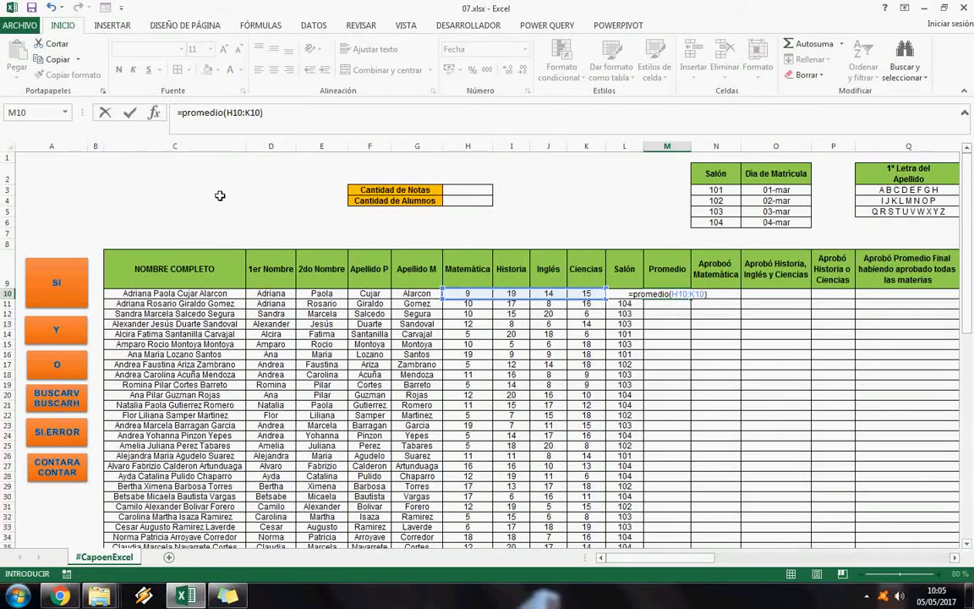
click(133, 117)
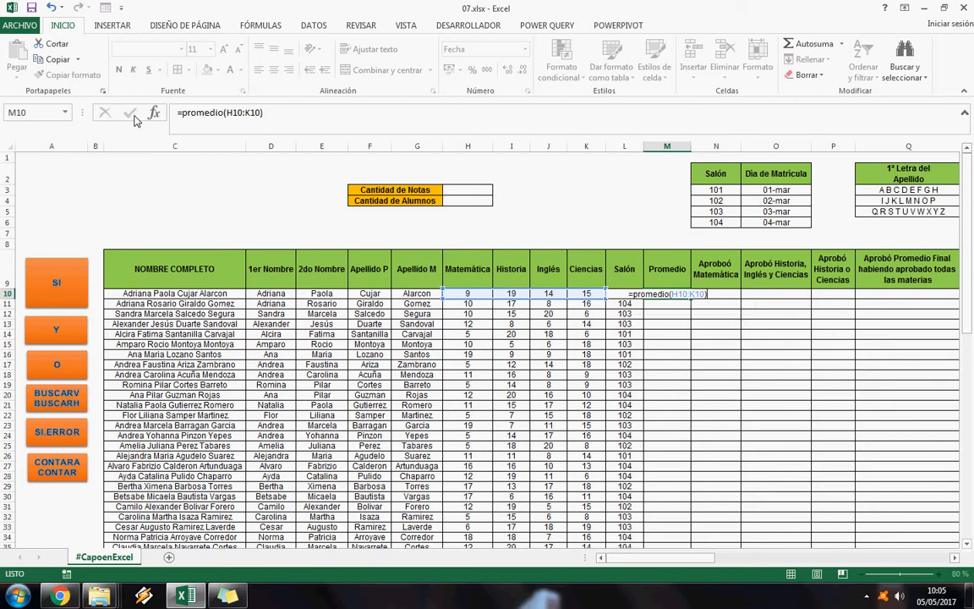
- Copy the average formula from M10 down the Promedio column to row 71
key(ctrl+c)
key(Left)
key(ctrl+Down)
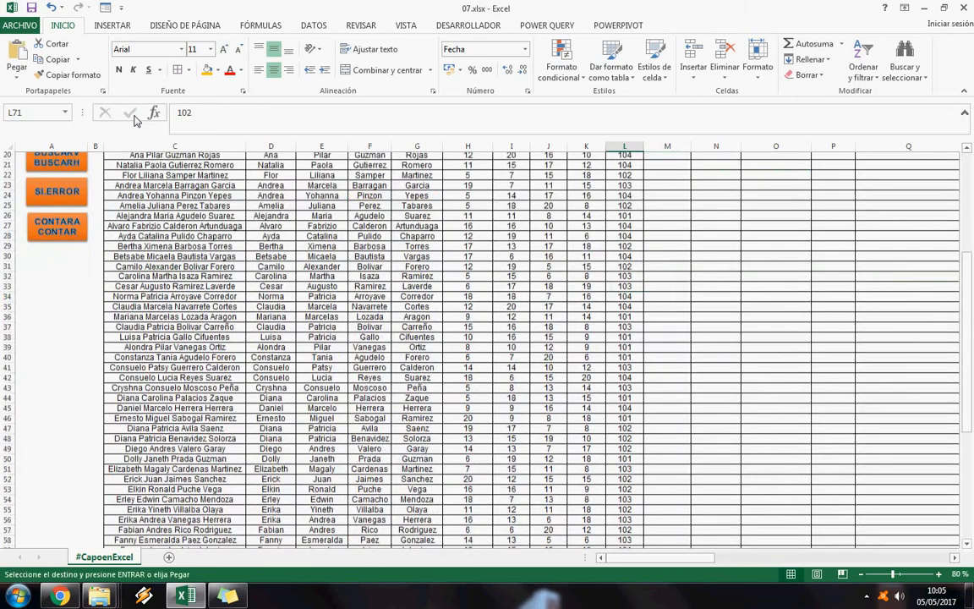
key(Right)
key(ctrl+shift+Up)
key(ctrl+v)
key(ctrl+Up)
key(Down)
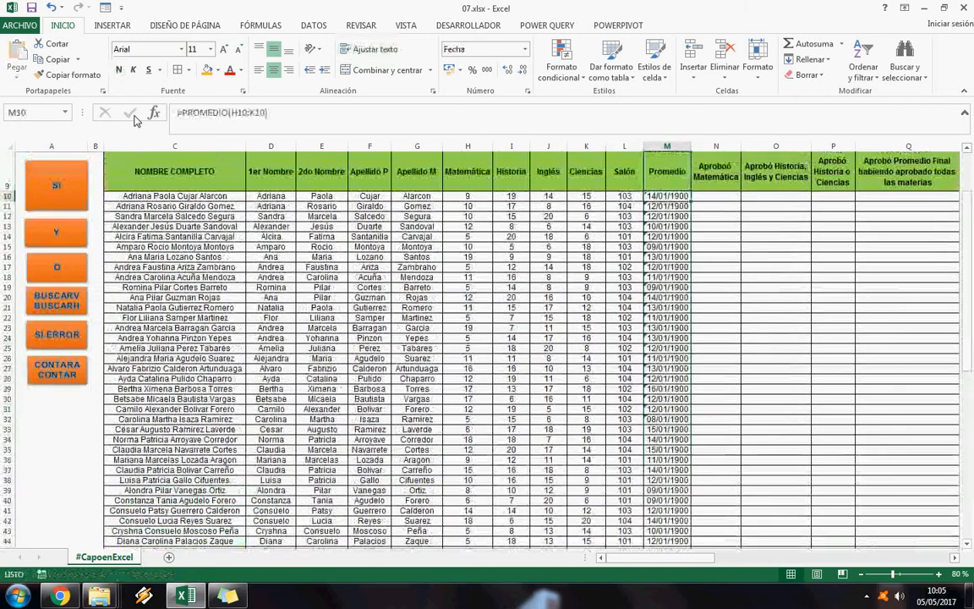
- Apply the General number format to the Promedio values in M10:M71
key(ctrl+shift+Down)
scroll(495, 285, up, 10)
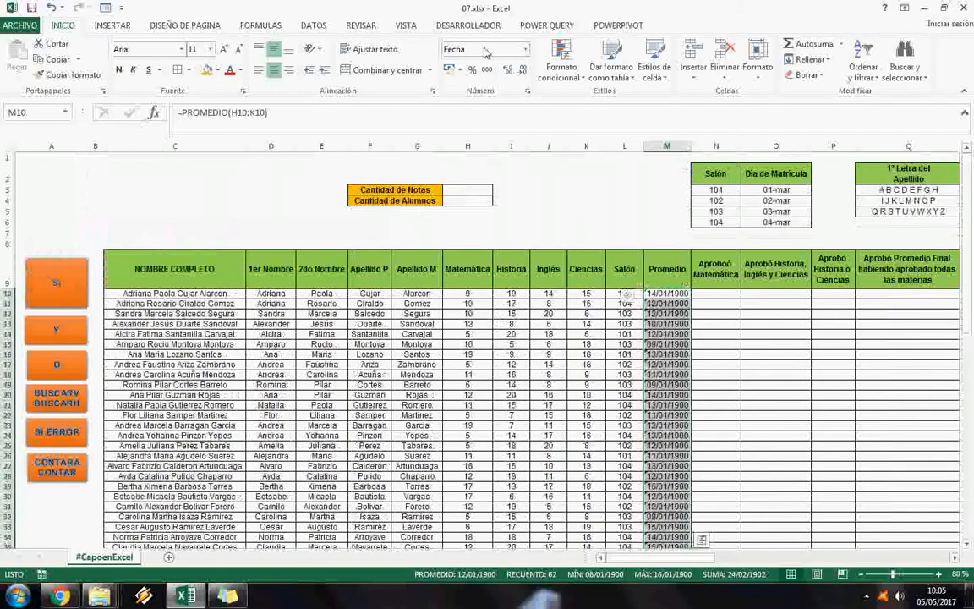
click(486, 51)
text(General)
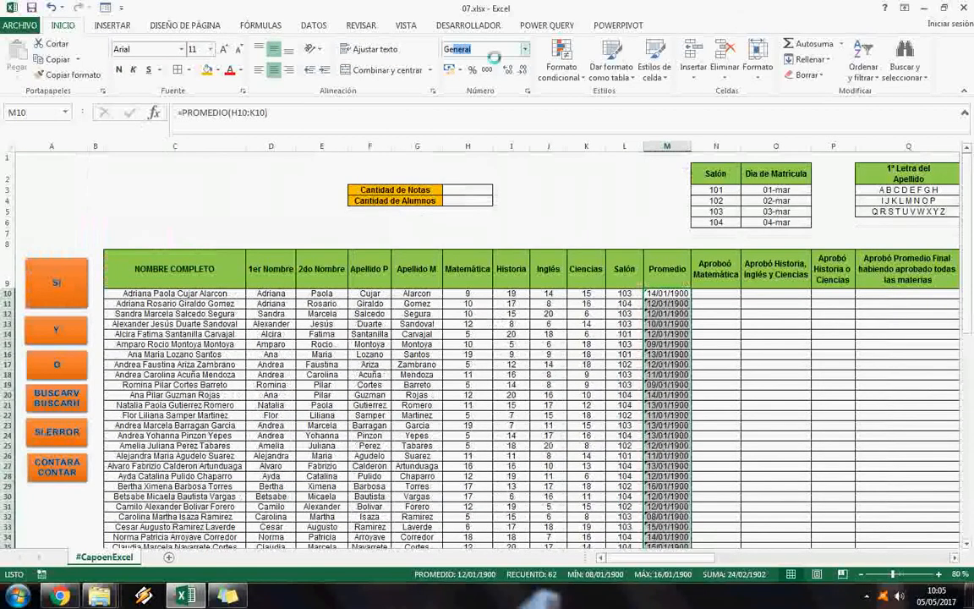
key(Return)
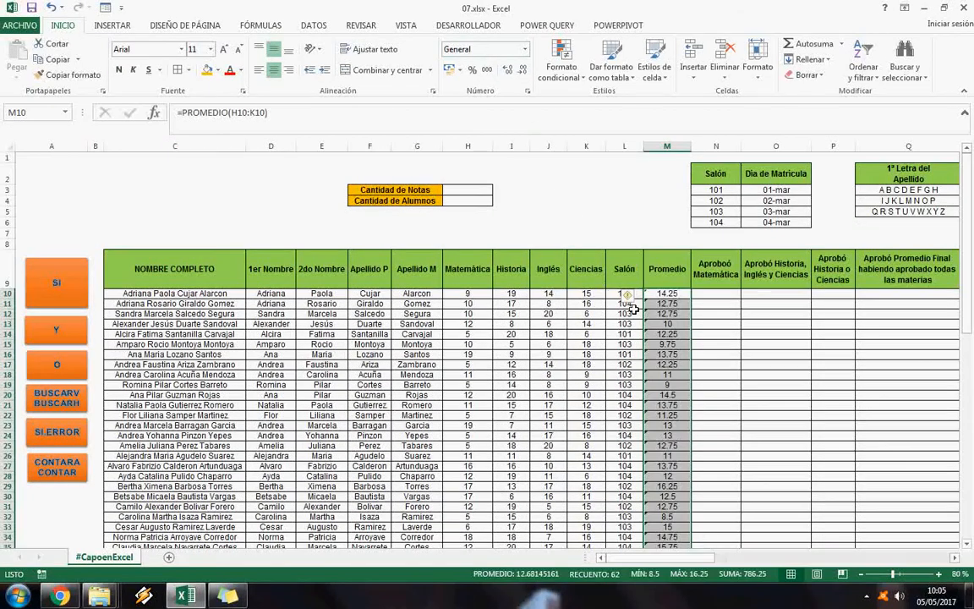
- Ignore the omitted-adjacent-cells formula error for all Promedio cells in M10:M71
click(660, 296)
key(ctrl+shift+Down)
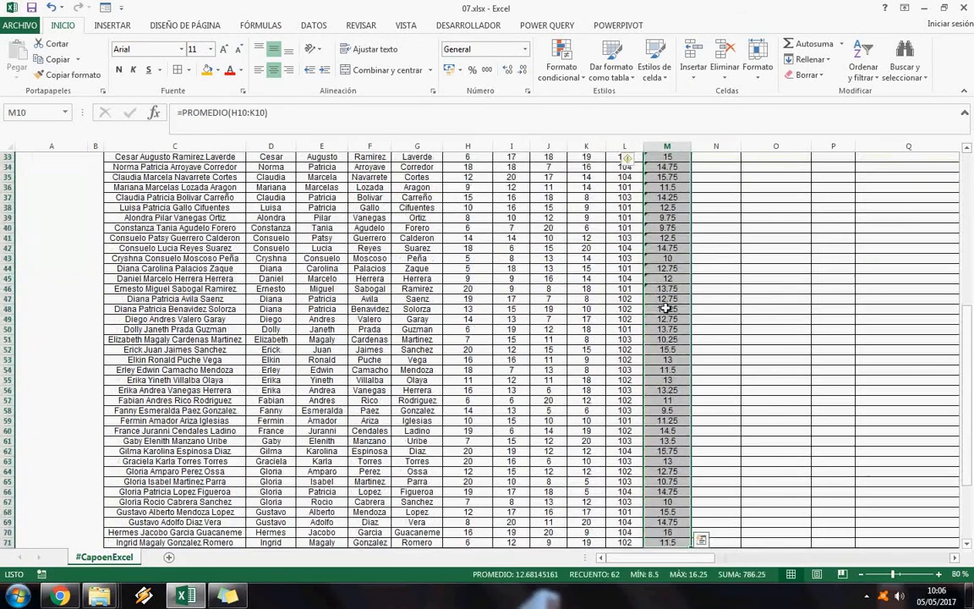
scroll(665, 309, up, 10)
click(628, 264)
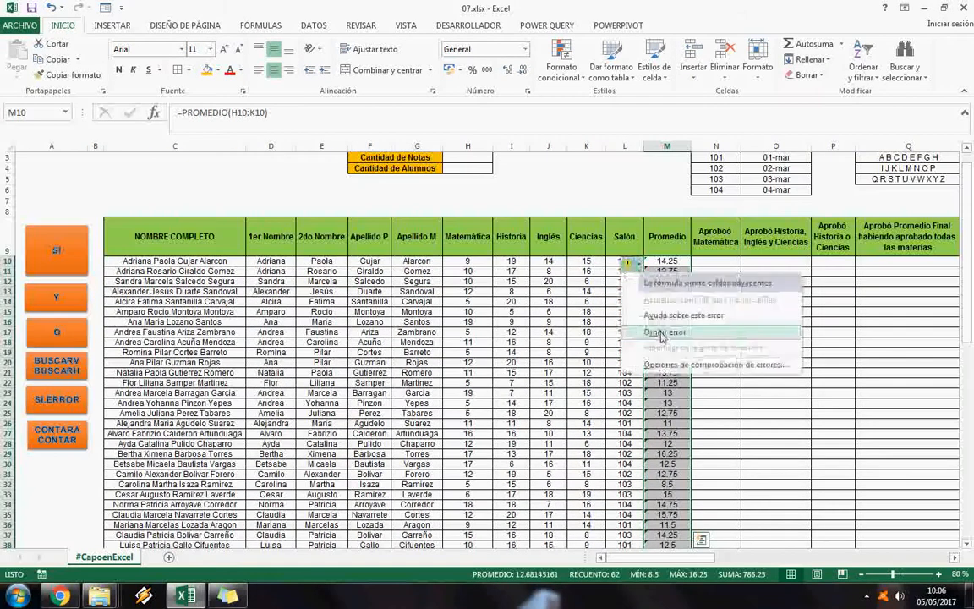
click(662, 333)
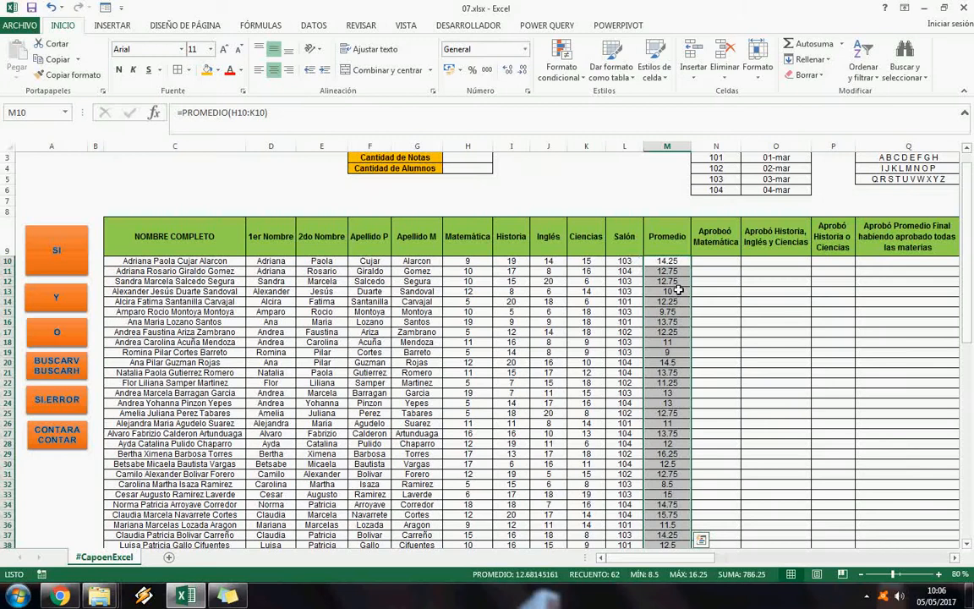
- Reduce the decimals of the Promedio column so the averages show as whole numbers
click(522, 70)
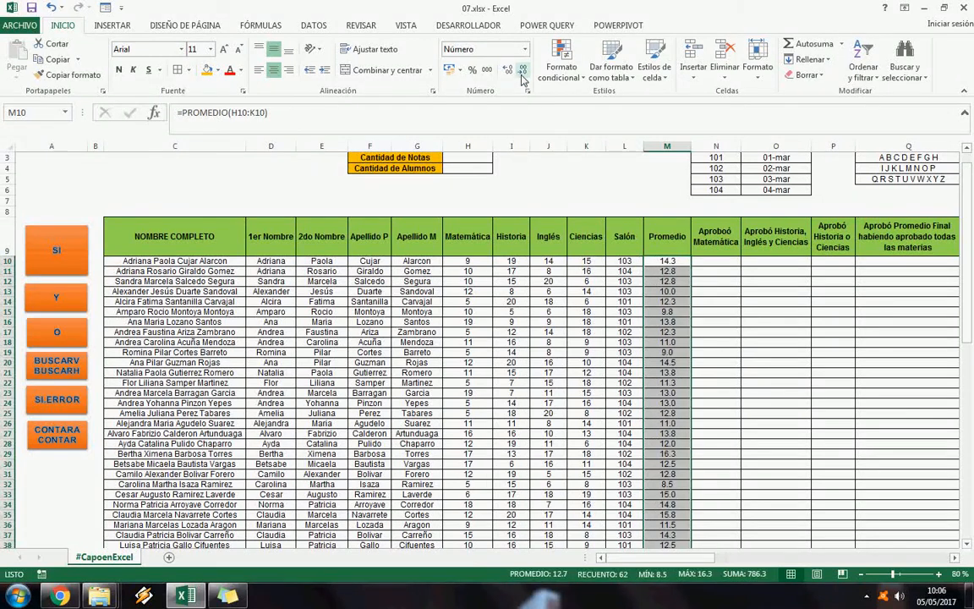
click(521, 71)
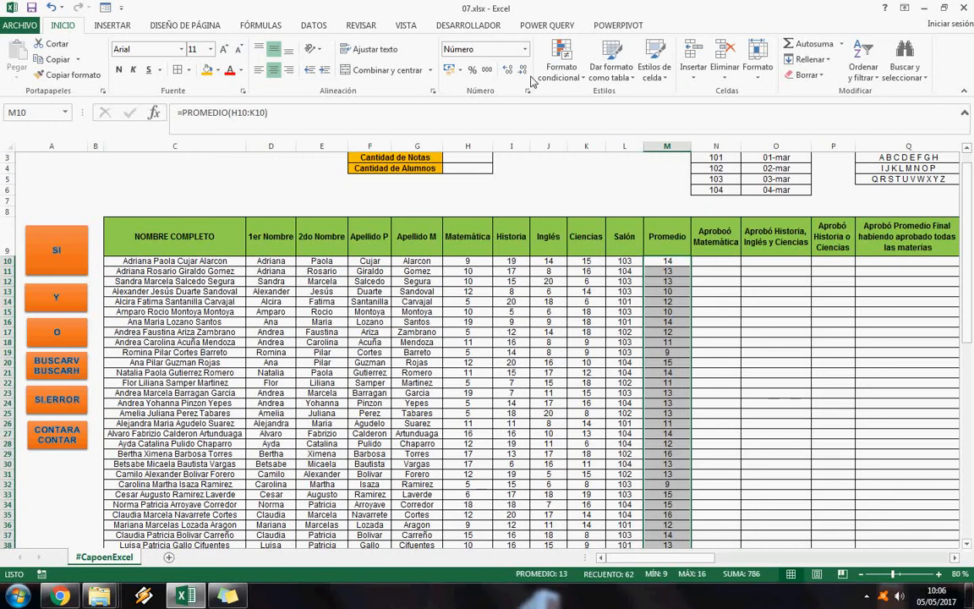
scroll(669, 321, up, 1)
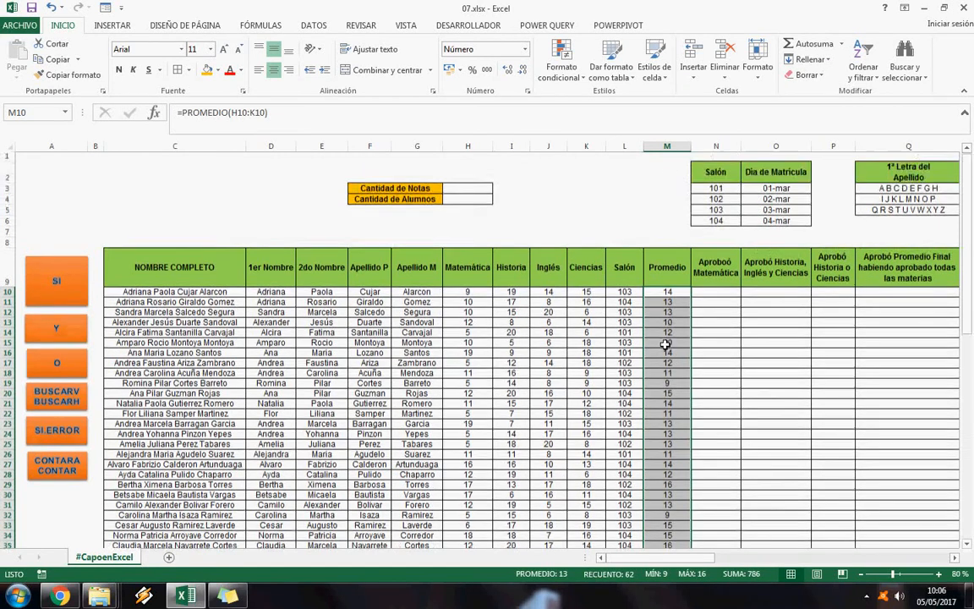
click(667, 334)
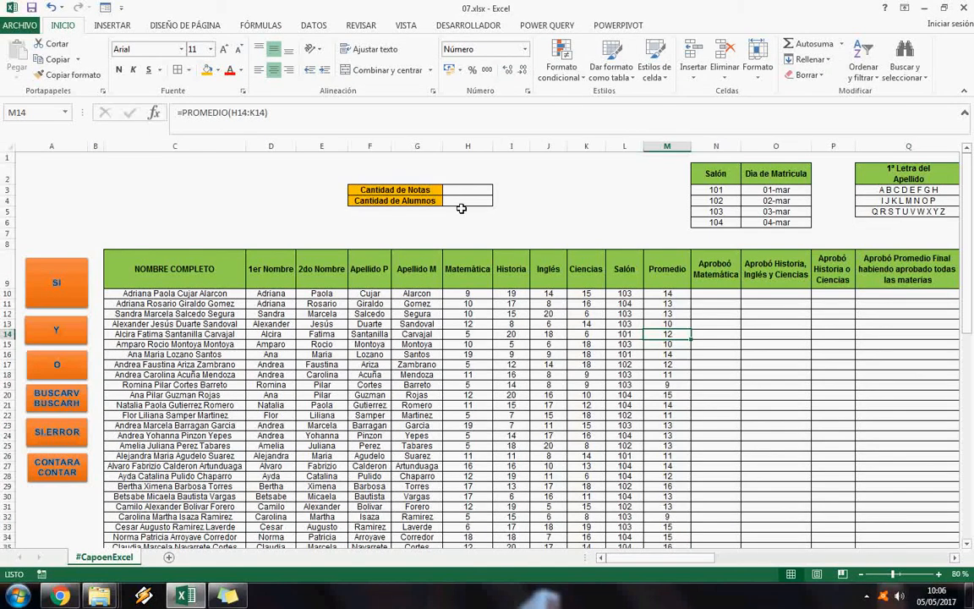
click(404, 343)
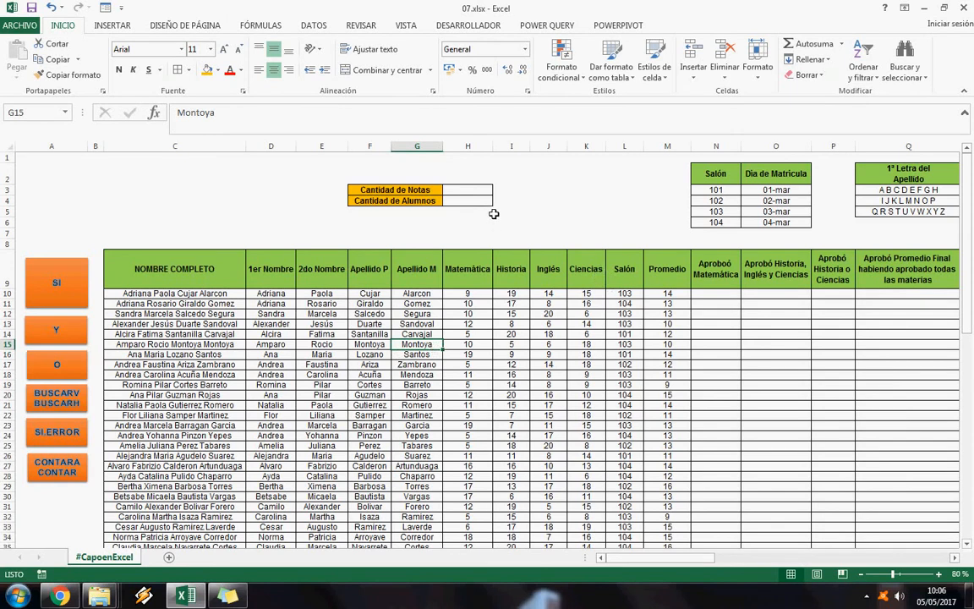
- Enter =CONTARA(C10:C71) in H4 to count the students from the full-name column
click(465, 200)
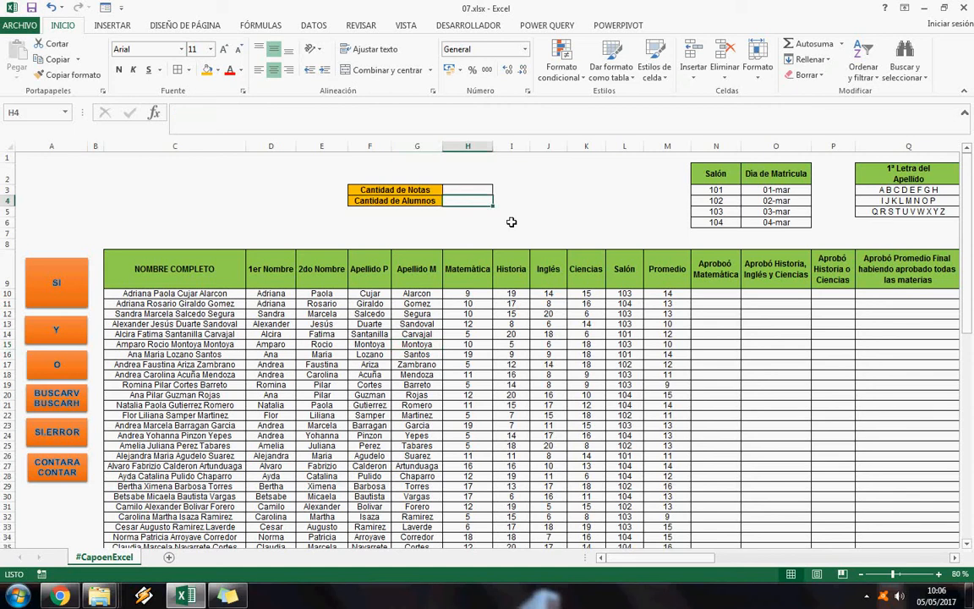
text(=contara()
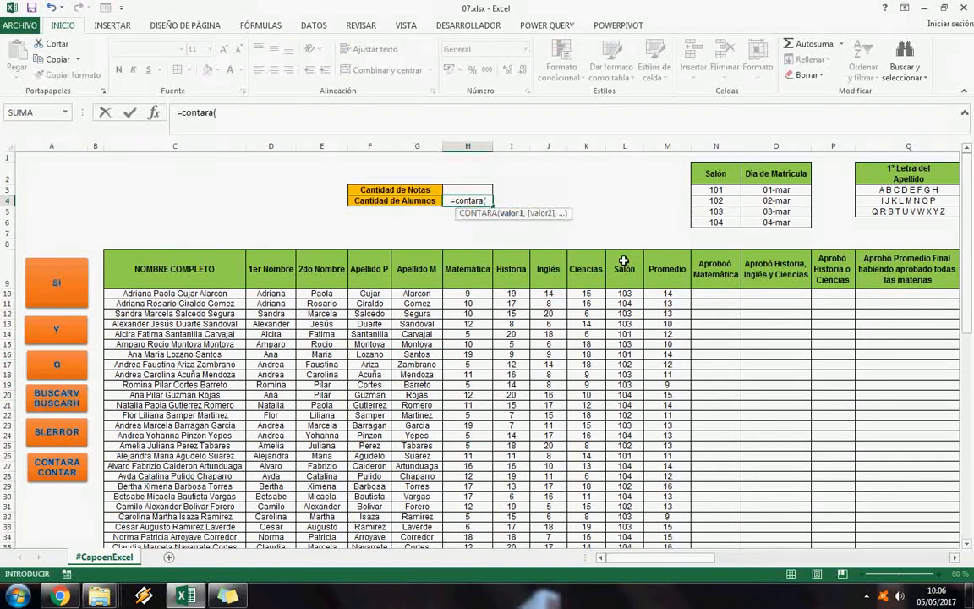
key(Left)
key(Left)
key(Down)
key(Down)
key(Down)
key(Down)
key(Down)
key(Down)
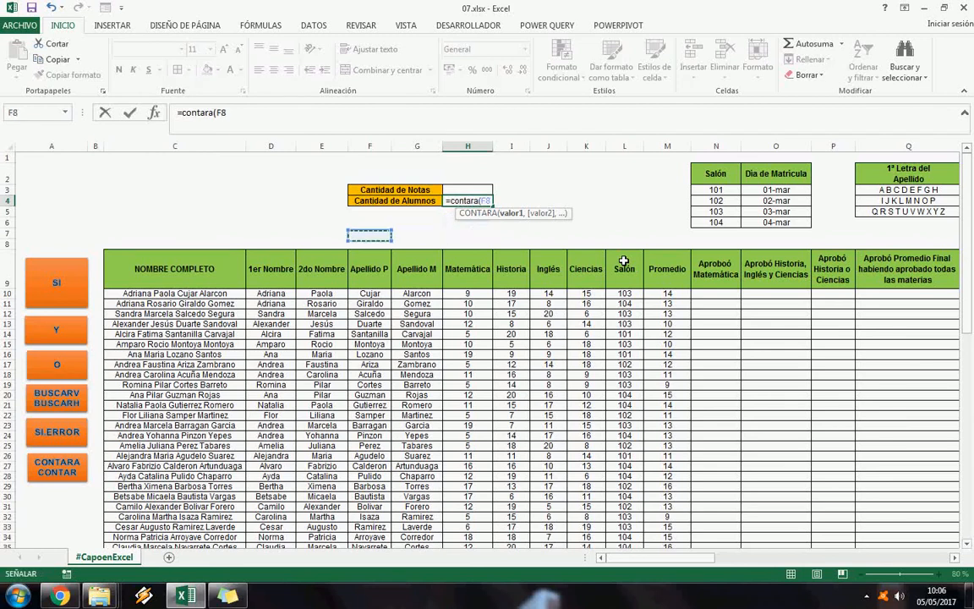
key(Left)
key(Left)
key(Left)
key(ctrl+shift+Down)
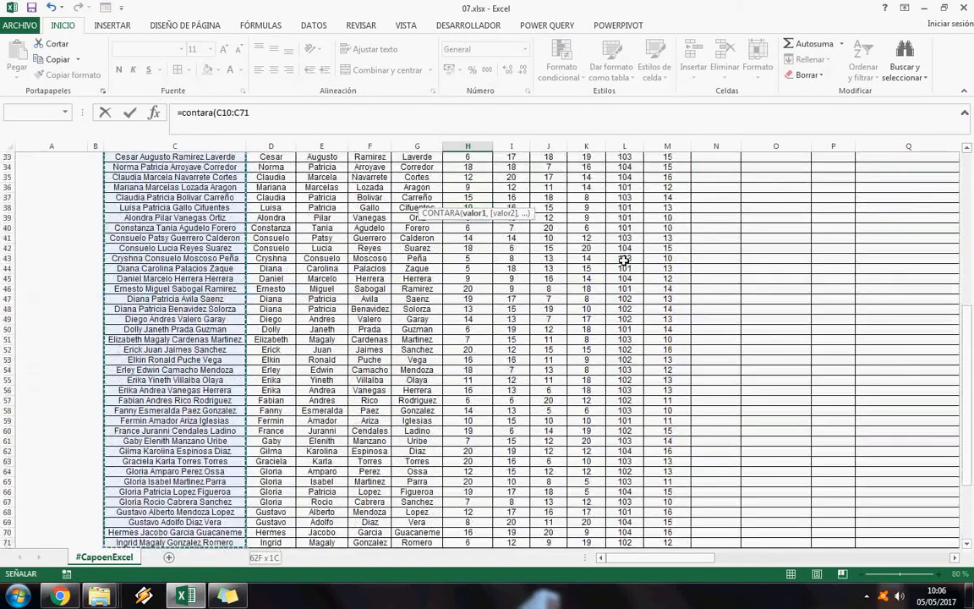
scroll(617, 256, up, 11)
key(F4)
key(F4)
key(F4)
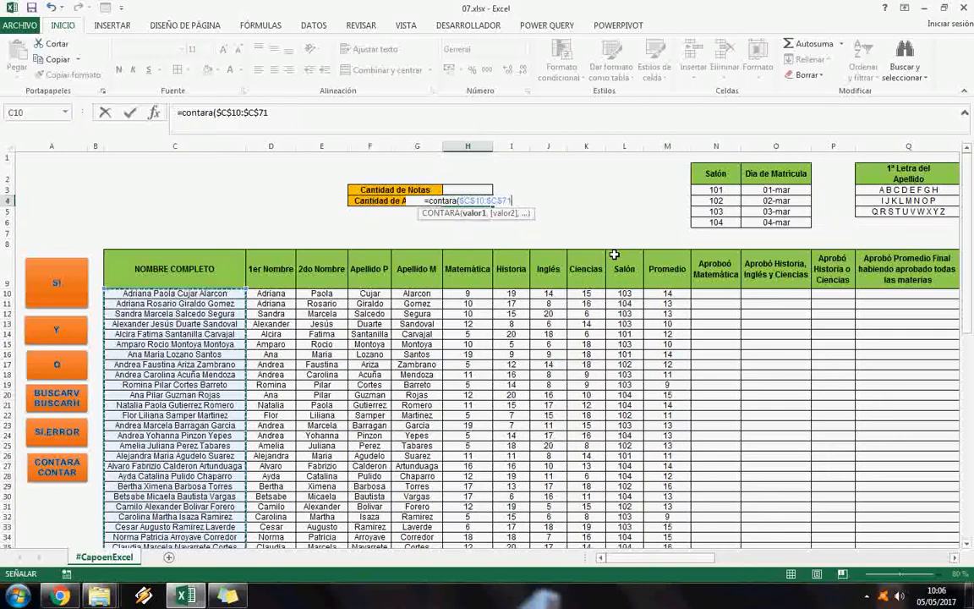
key(F4)
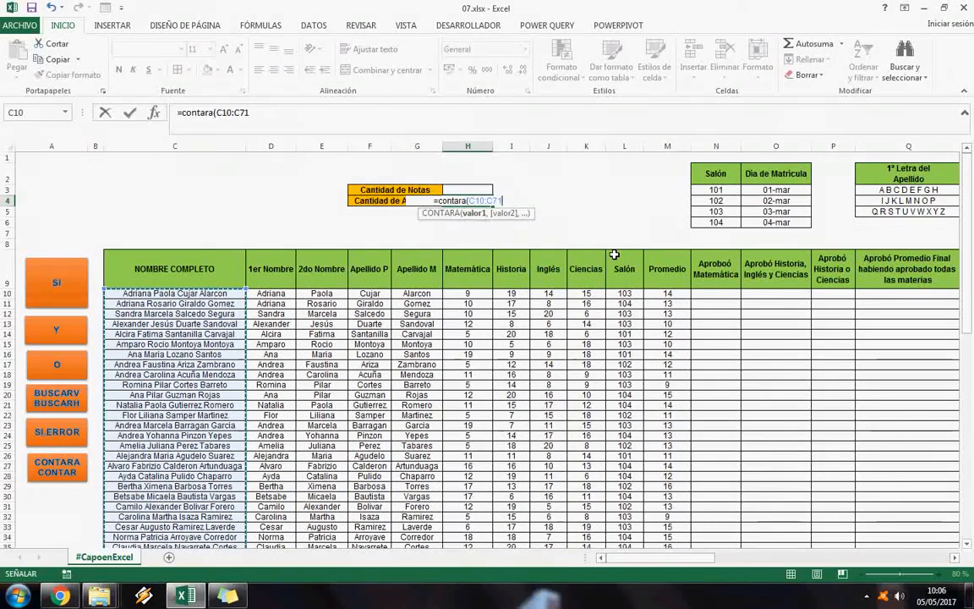
text())
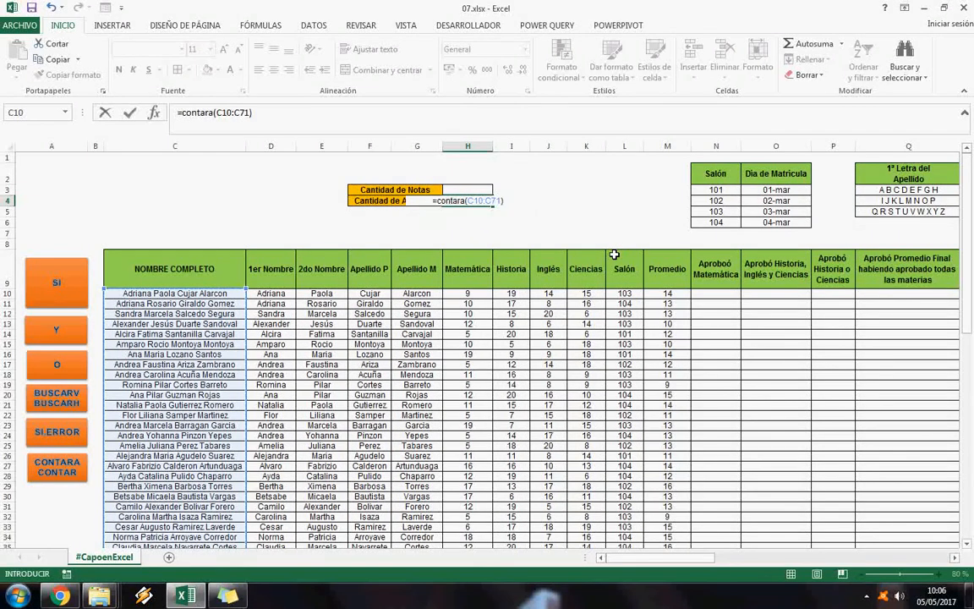
click(130, 113)
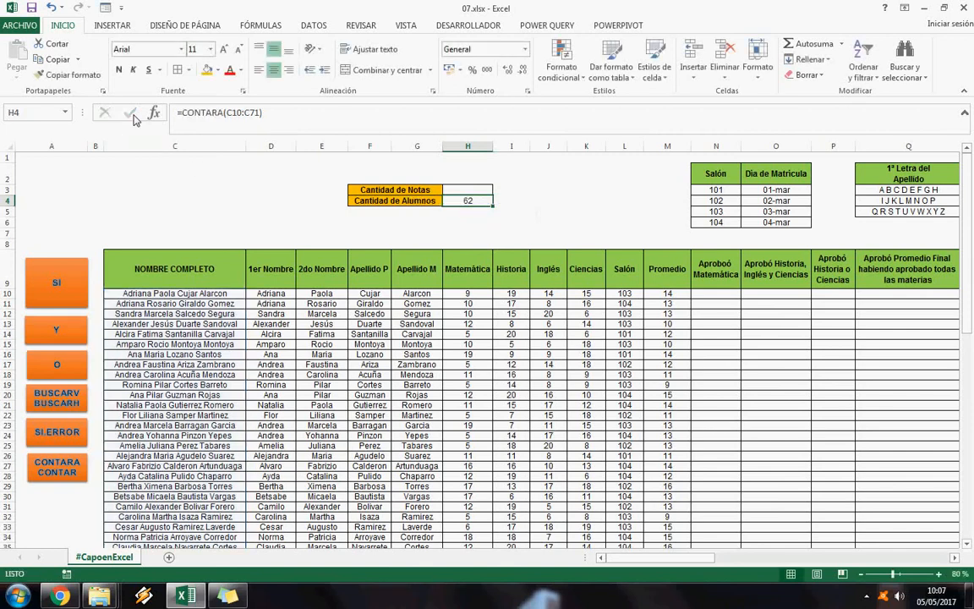
- Test the student count by clearing the full names in C21:C24 and filling those cells with 12
click(196, 406)
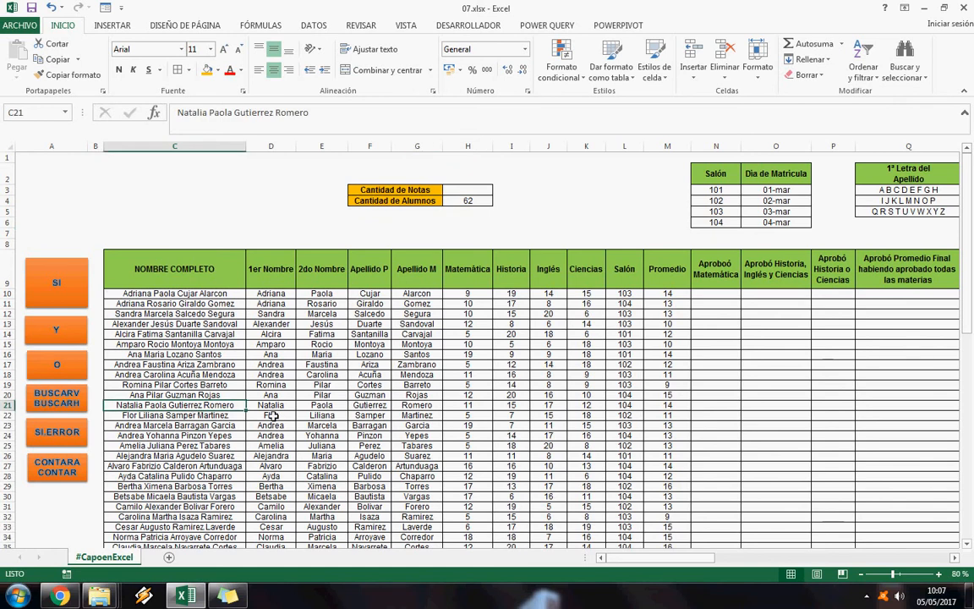
key(shift+Down)
key(shift+Down)
key(shift+Down)
key(Delete)
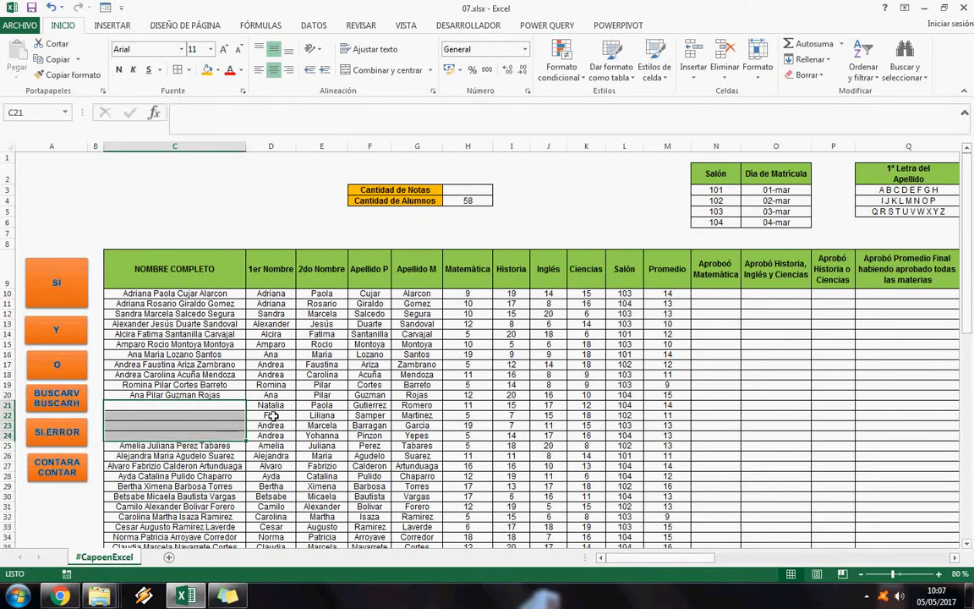
text(12)
key(ctrl+Return)
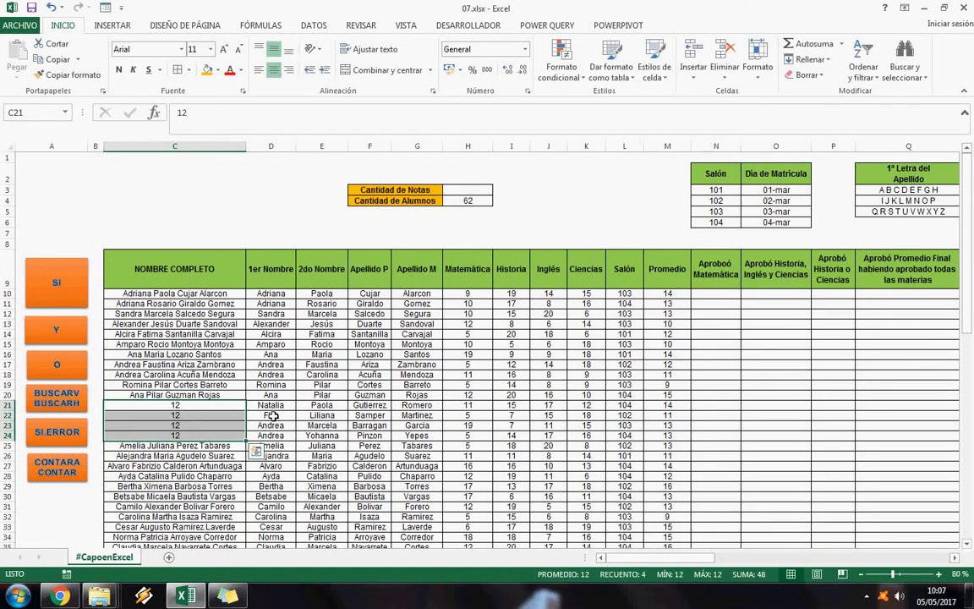
- Undo the fill and the deletion in C21:C24 to restore the full names
key(ctrl+z)
key(ctrl+z)
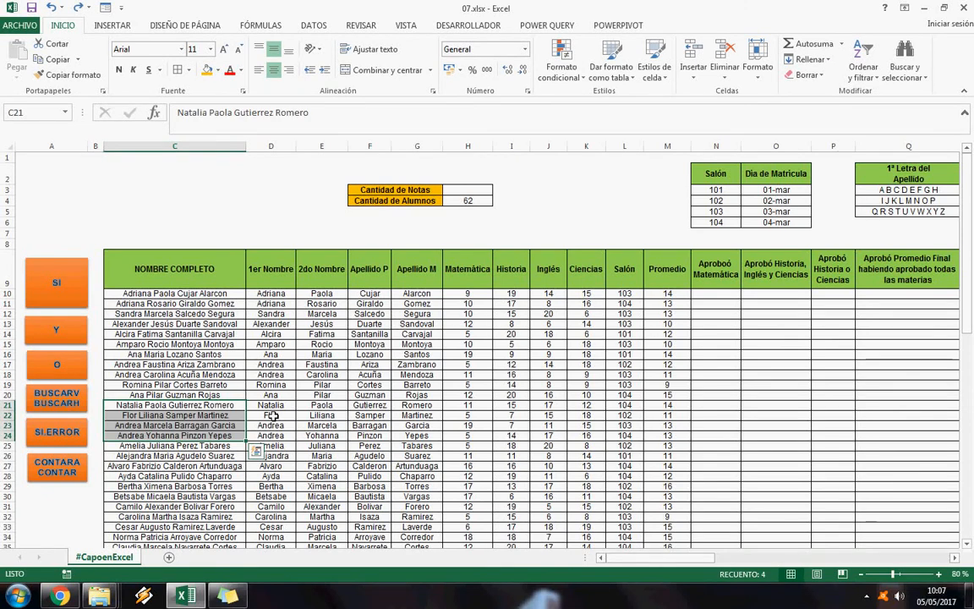
click(370, 324)
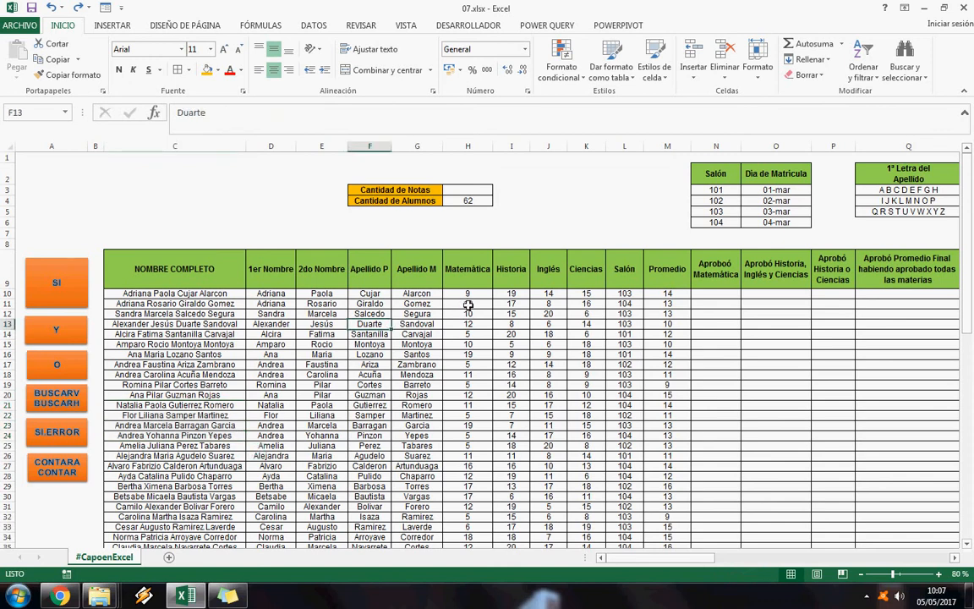
- Try the numeric count on the full-name column by entering =CONTAR(C10:C71) in H3
click(468, 295)
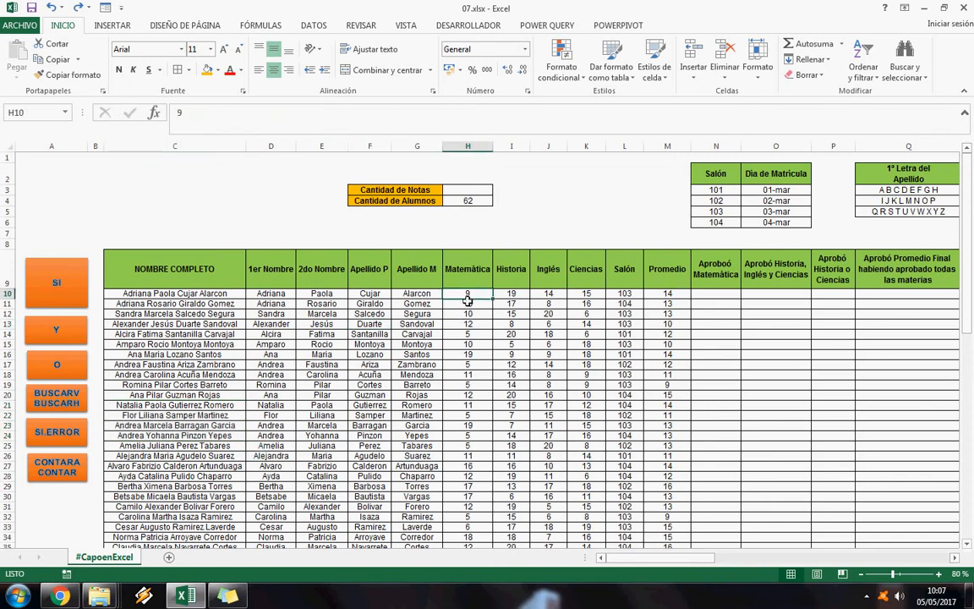
click(467, 190)
text(=c)
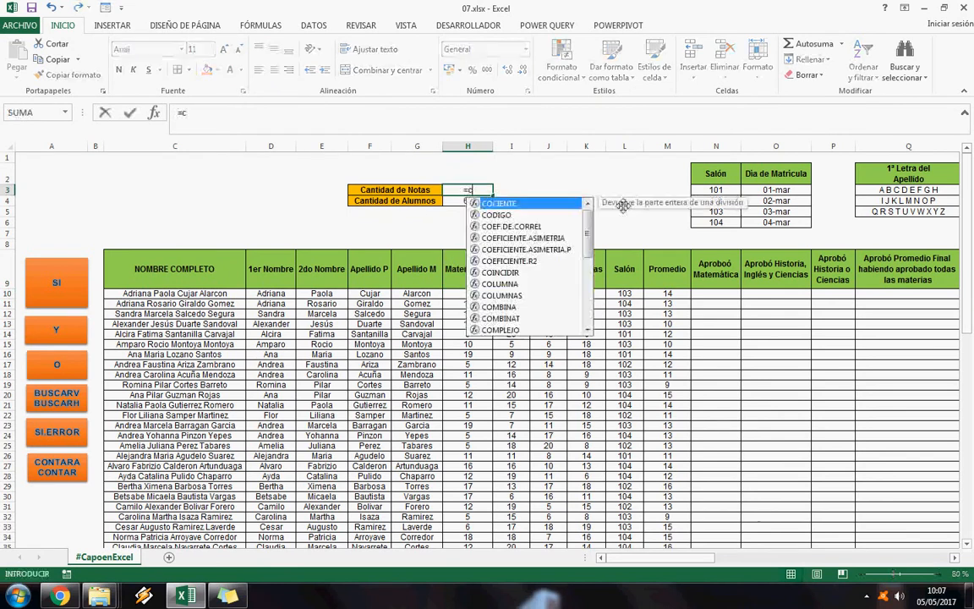
text(ontar()
key(Down)
key(Down)
key(Down)
key(Down)
key(Down)
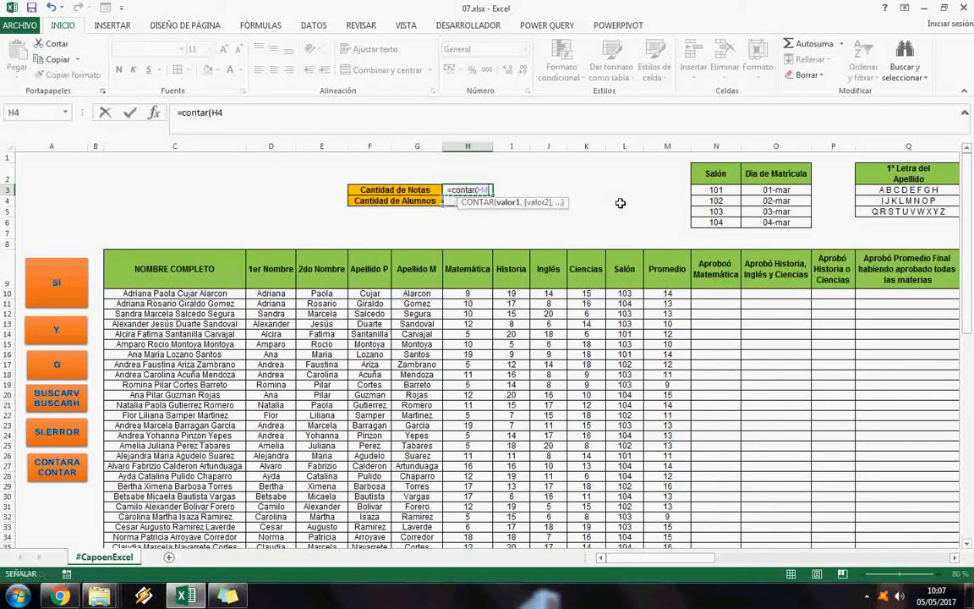
key(Down)
key(Down)
key(Left)
key(Left)
key(Left)
key(Left)
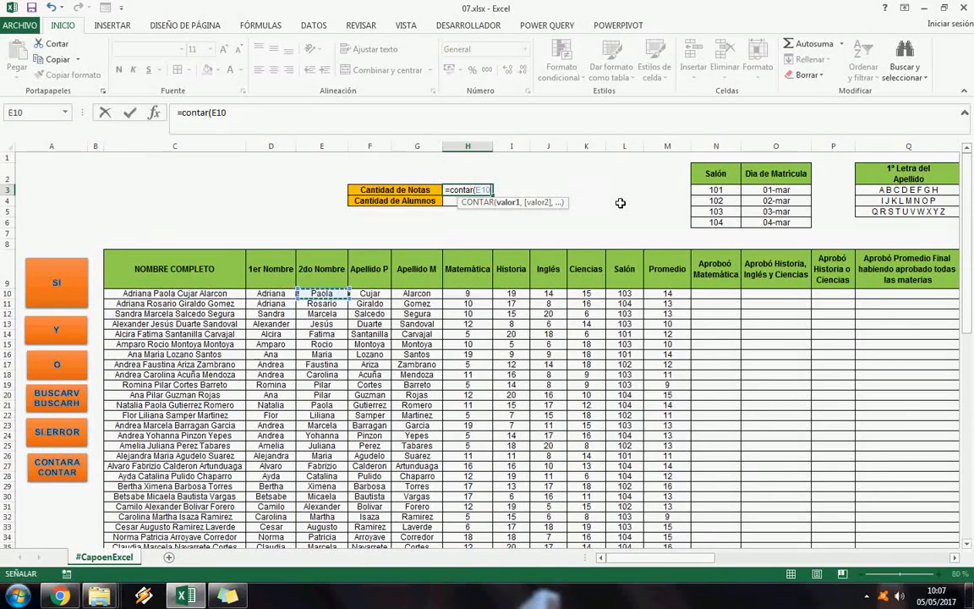
key(Left)
scroll(621, 203, down, 1)
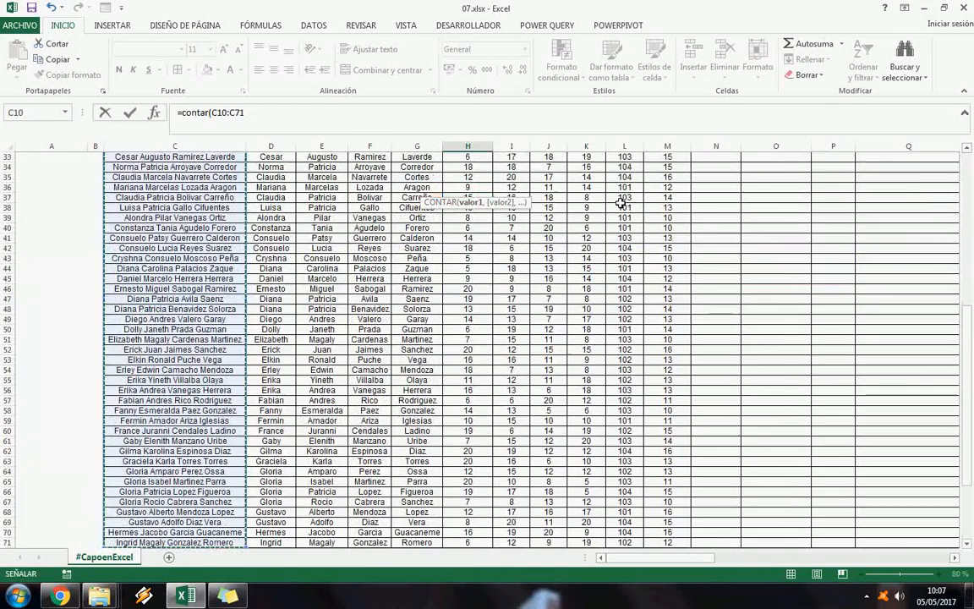
text())
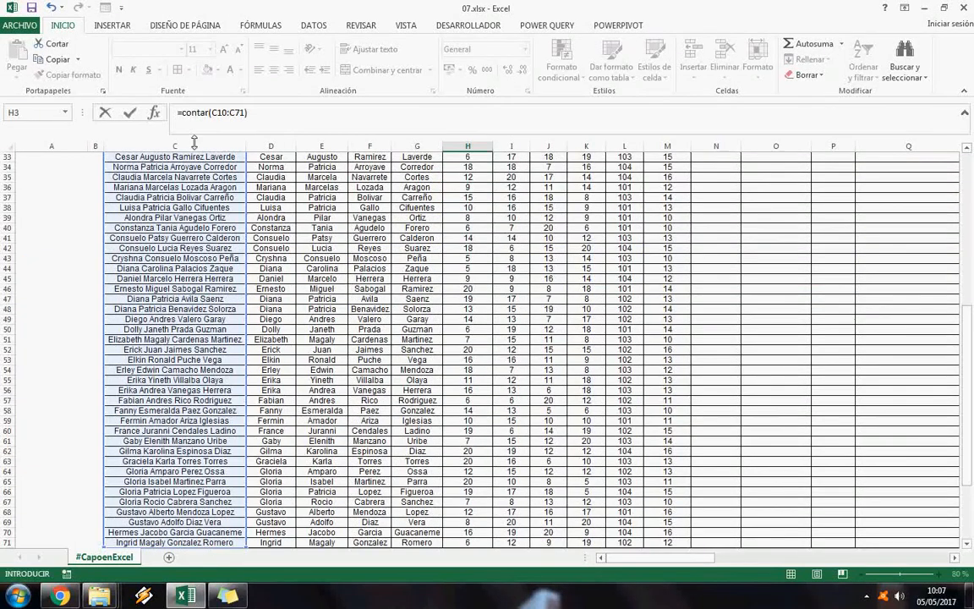
click(129, 113)
scroll(554, 257, up, 1)
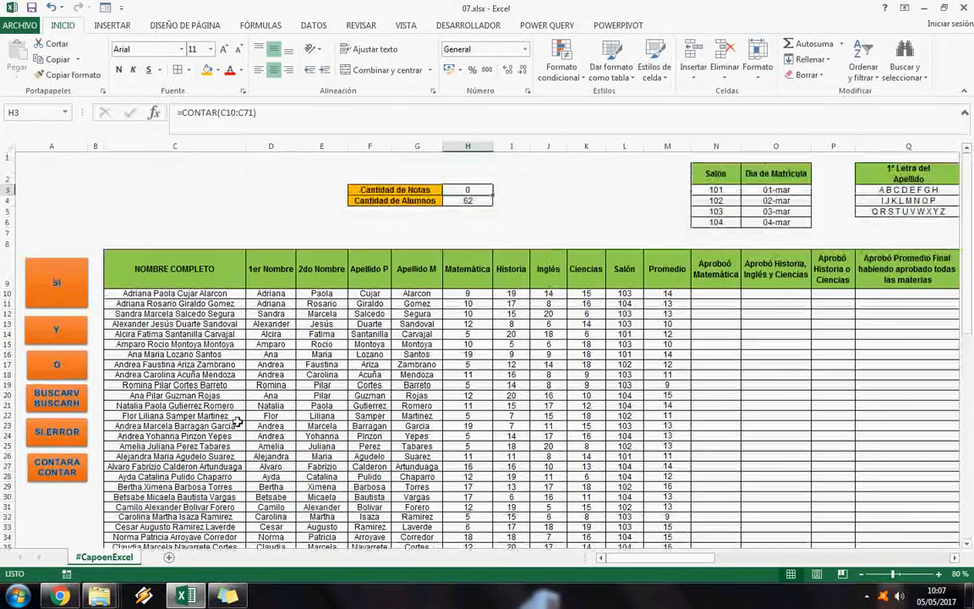
- Select the full names in C10:C71 to examine the kind of data being counted
click(205, 294)
key(ctrl+shift+Down)
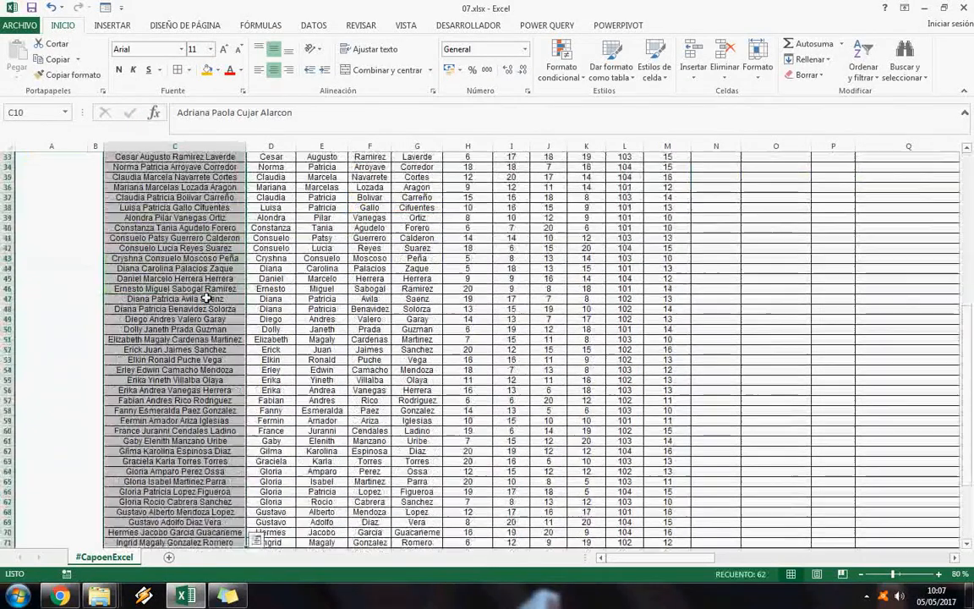
scroll(254, 339, up, 10)
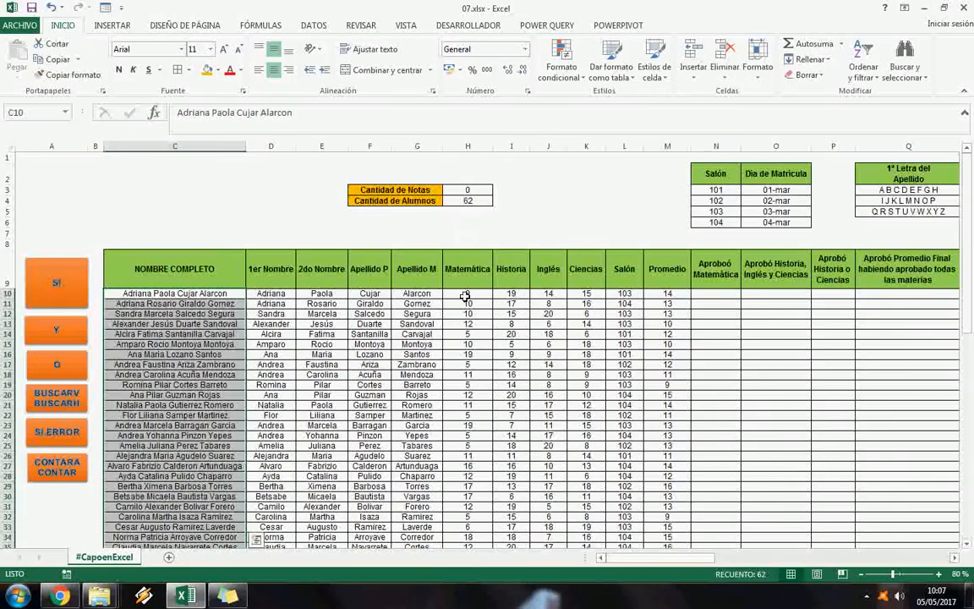
- Replace the Cantidad de Notas formula in H3 with =CONTAR(H10:H71) to count the Matemática grades
click(465, 189)
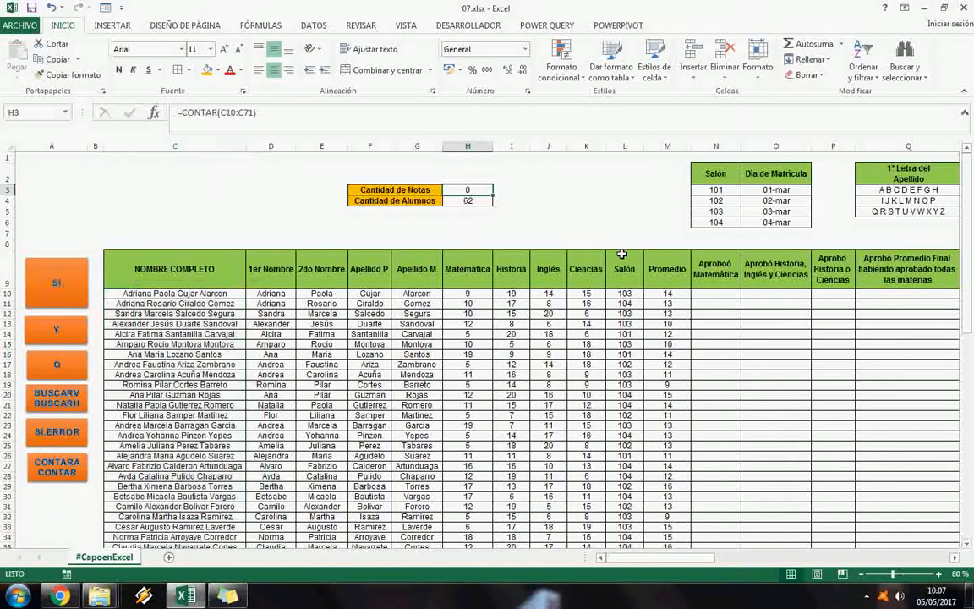
text(=contar()
key(Down)
key(Down)
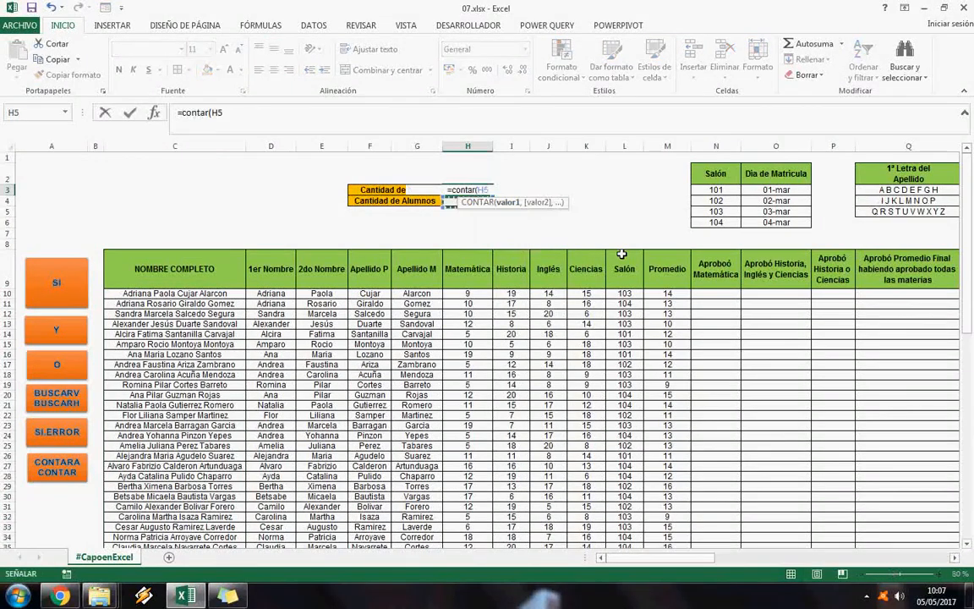
key(Down)
key(Down)
key(Down)
key(Down)
key(Down)
key(ctrl+shift+Down)
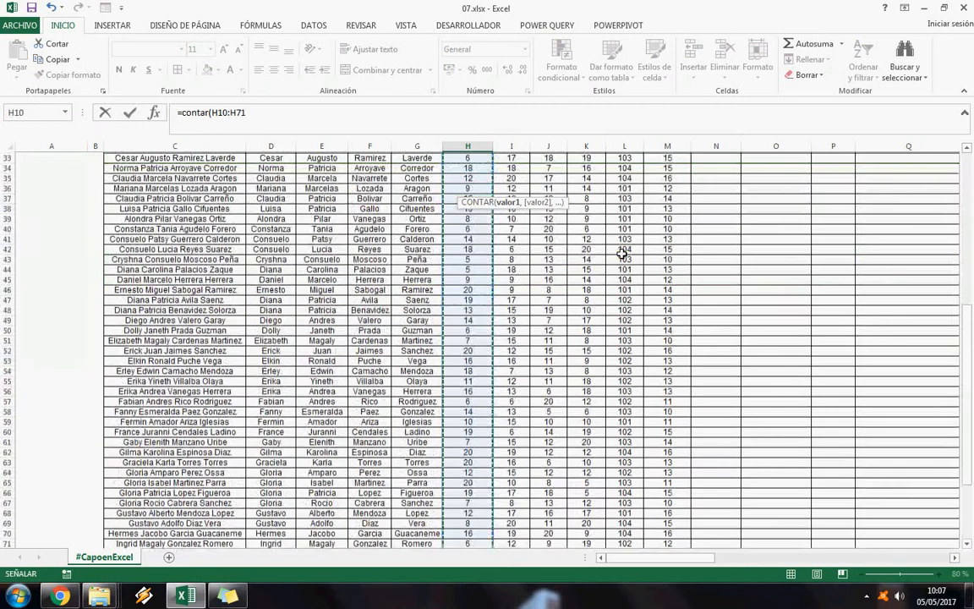
text())
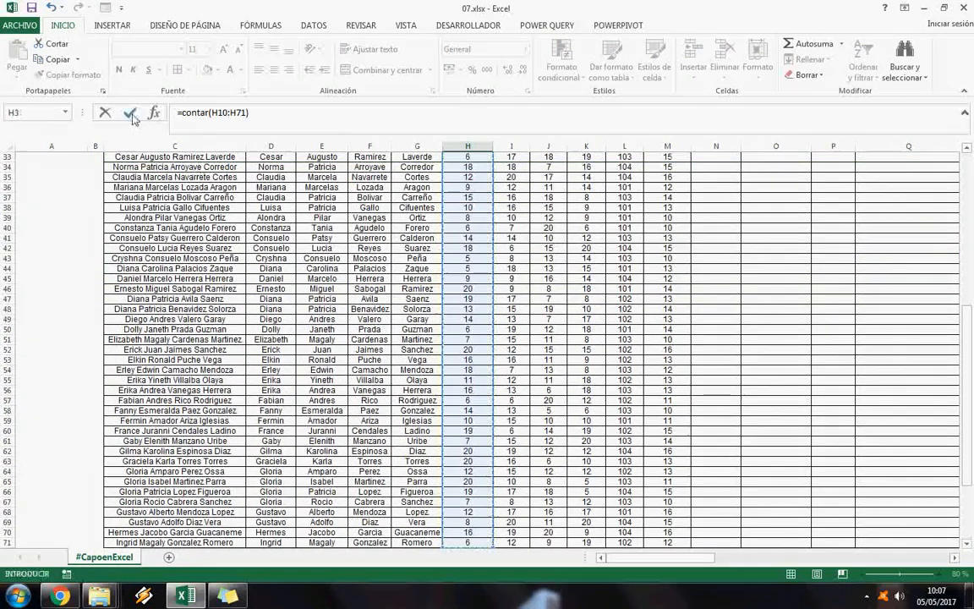
click(128, 113)
scroll(465, 262, up, 2)
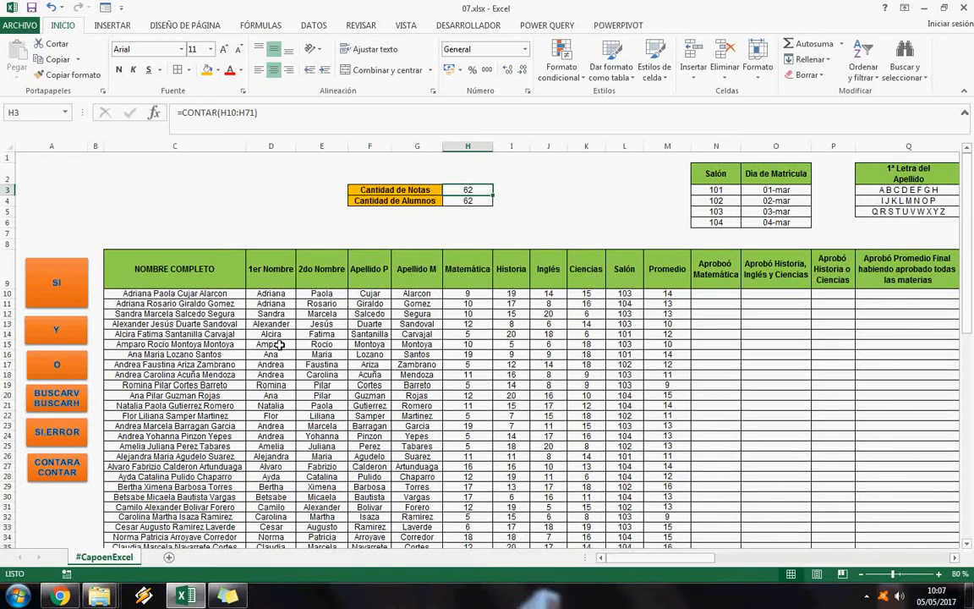
- Test the grade count by replacing the Matemática grades in H10 and H11 with the letters N and S
click(470, 346)
click(467, 295)
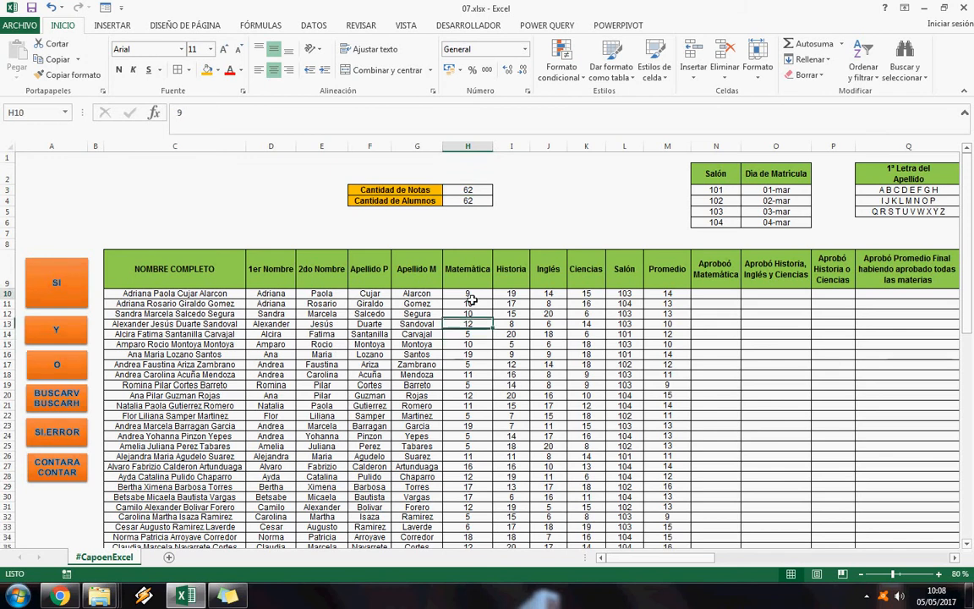
text(N)
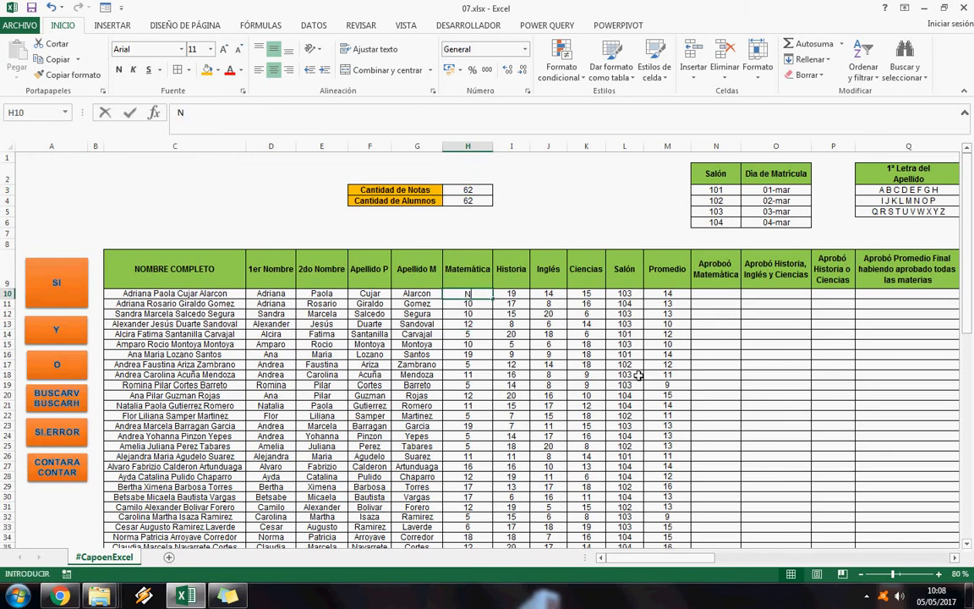
key(Return)
text(S)
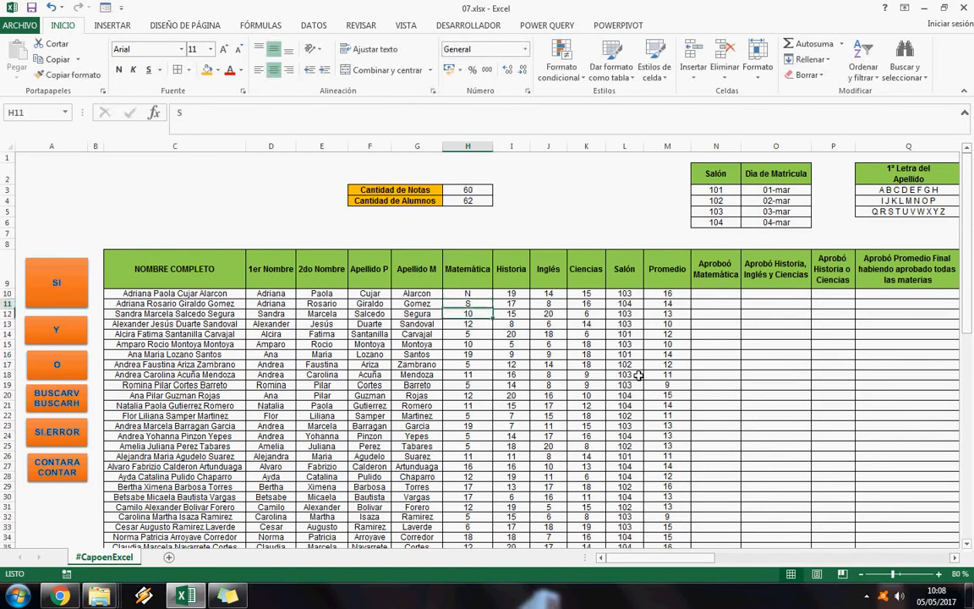
key(shift+Up)
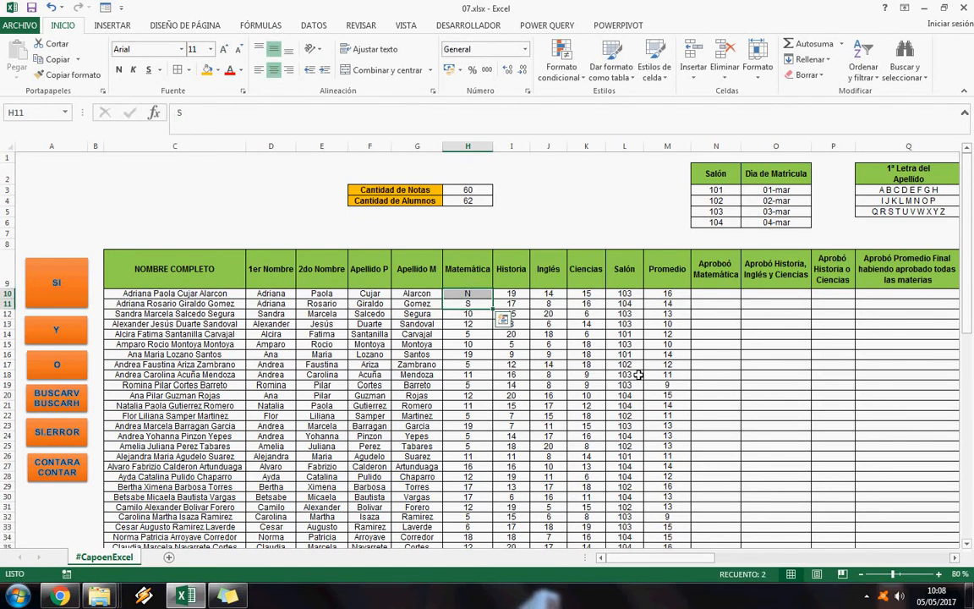
- Undo the letter entries in H10 and H11 to restore the Matemática grades
key(ctrl+z)
key(ctrl+z)
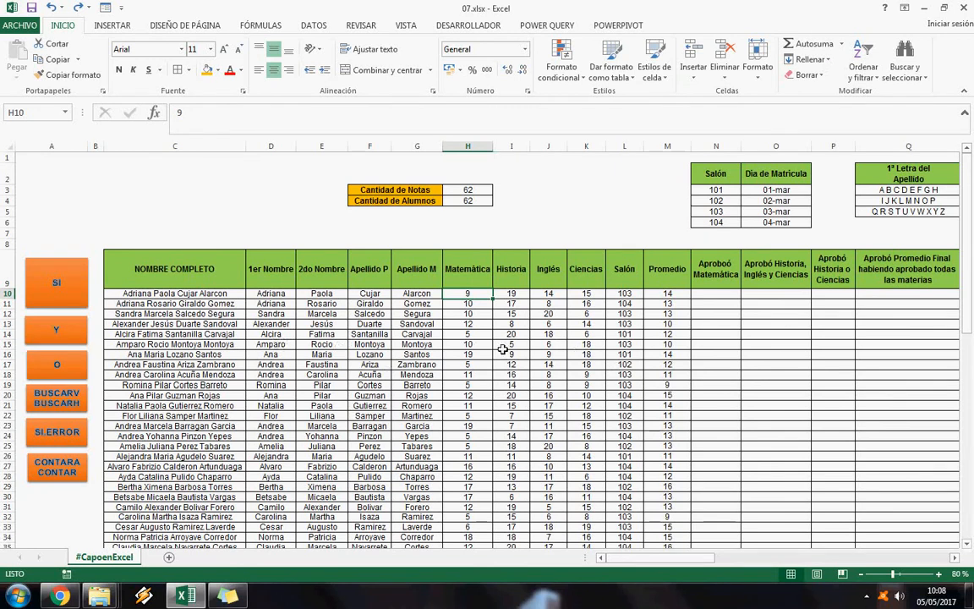
click(707, 298)
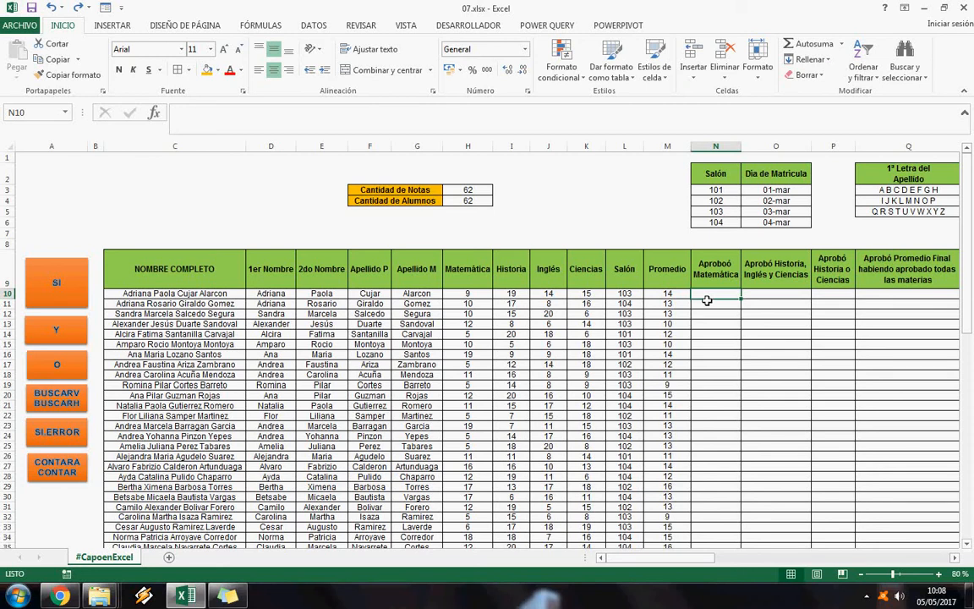
click(49, 287)
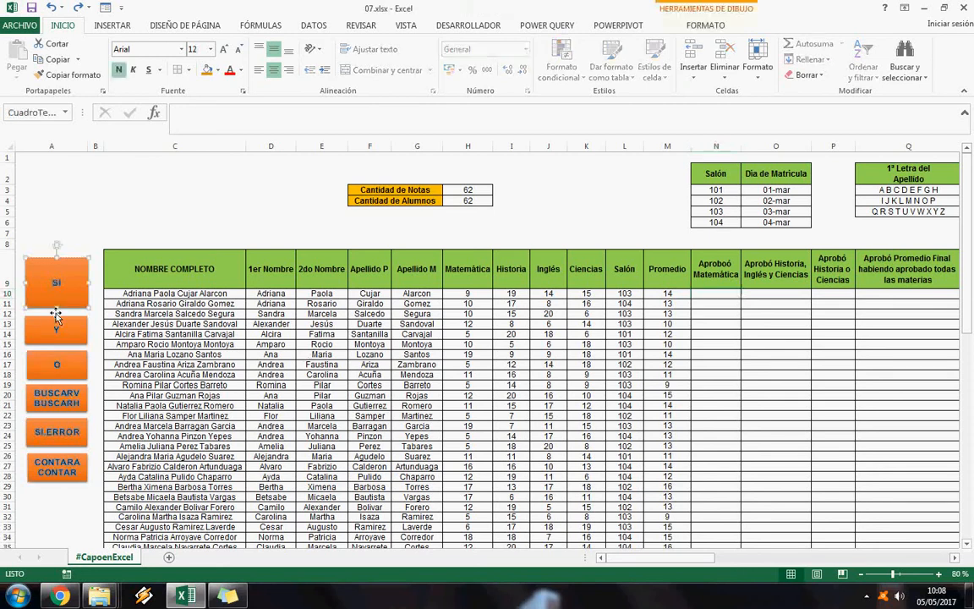
click(706, 299)
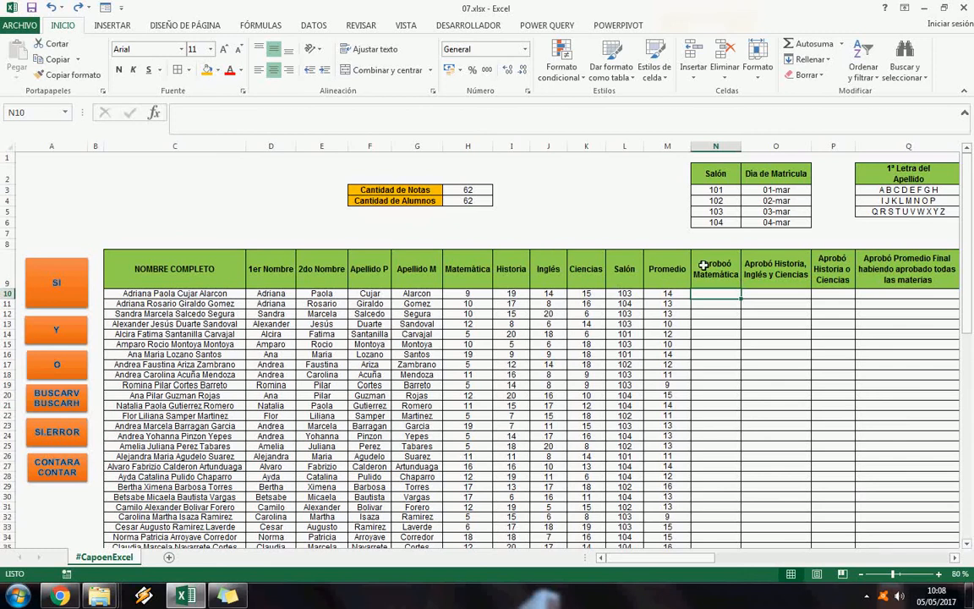
click(722, 306)
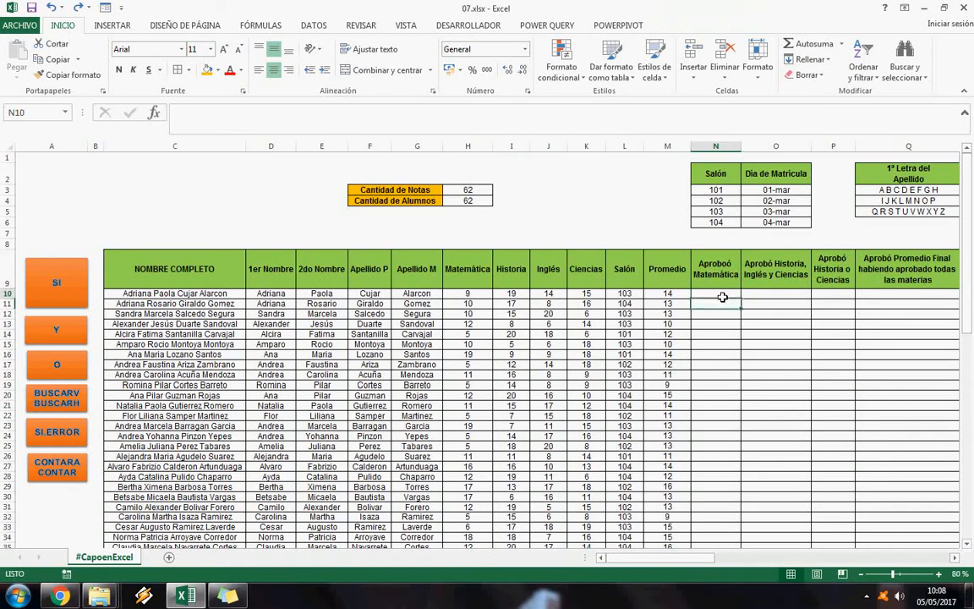
click(721, 294)
click(118, 26)
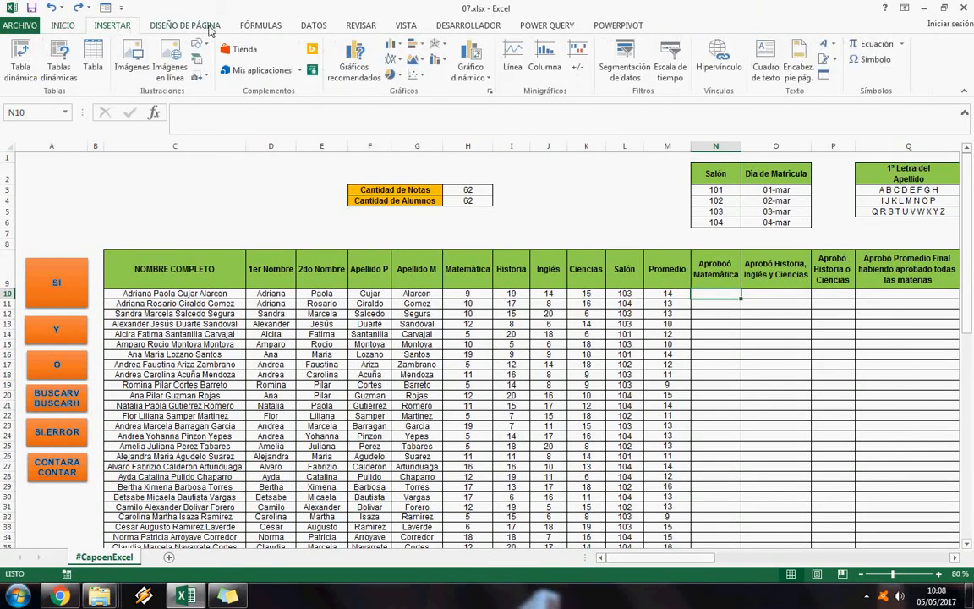
click(251, 27)
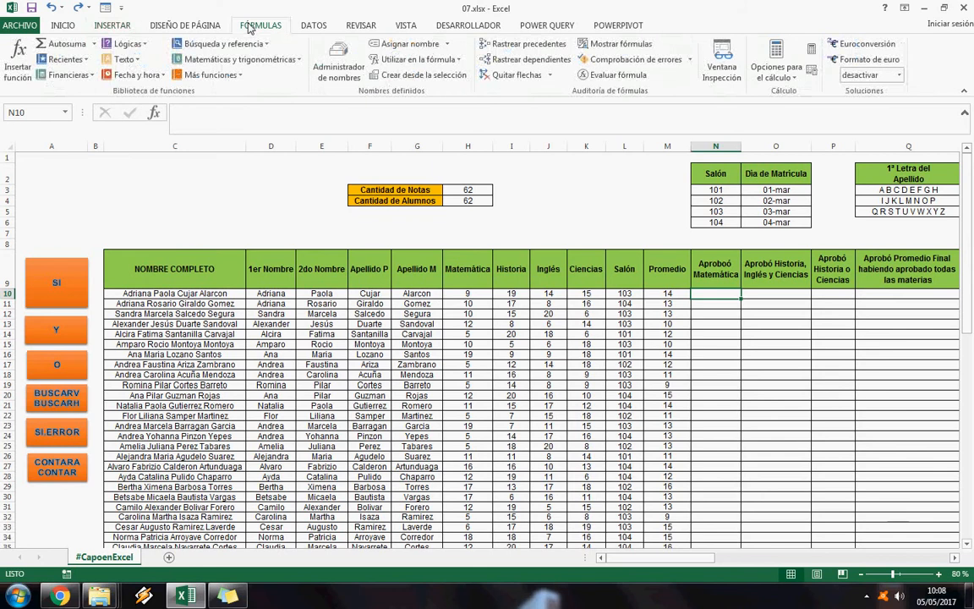
click(142, 46)
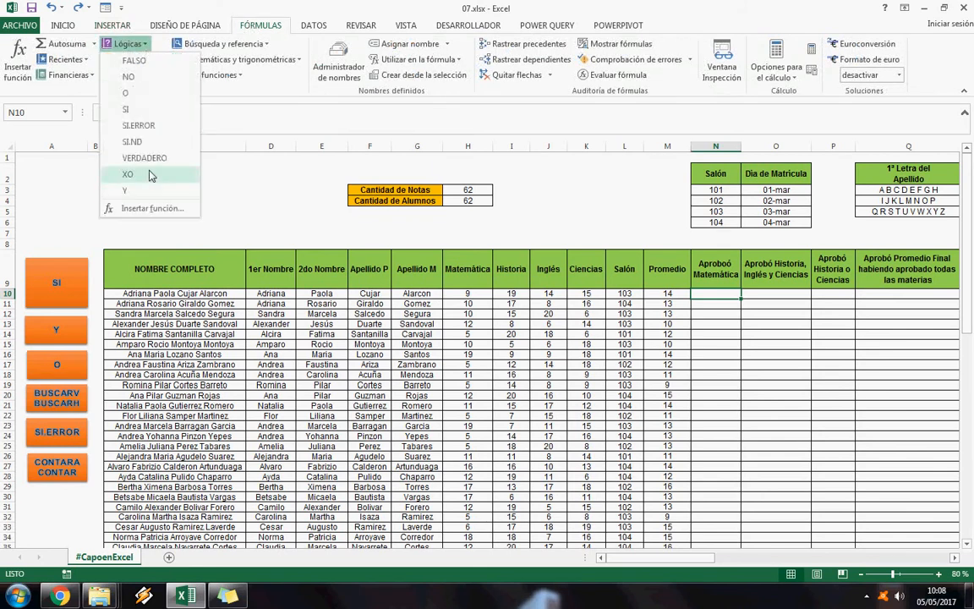
click(149, 112)
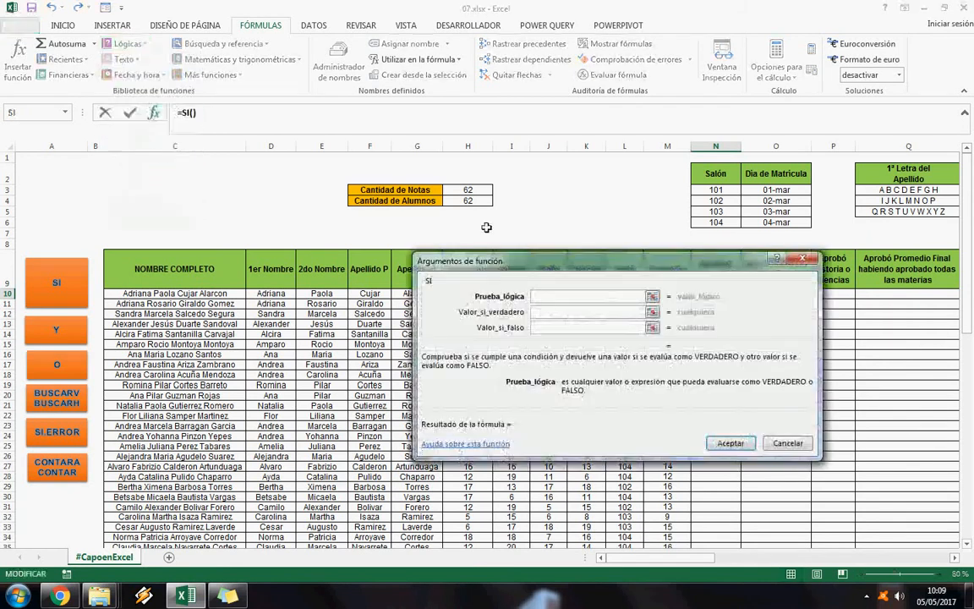
drag(571, 265, 431, 271)
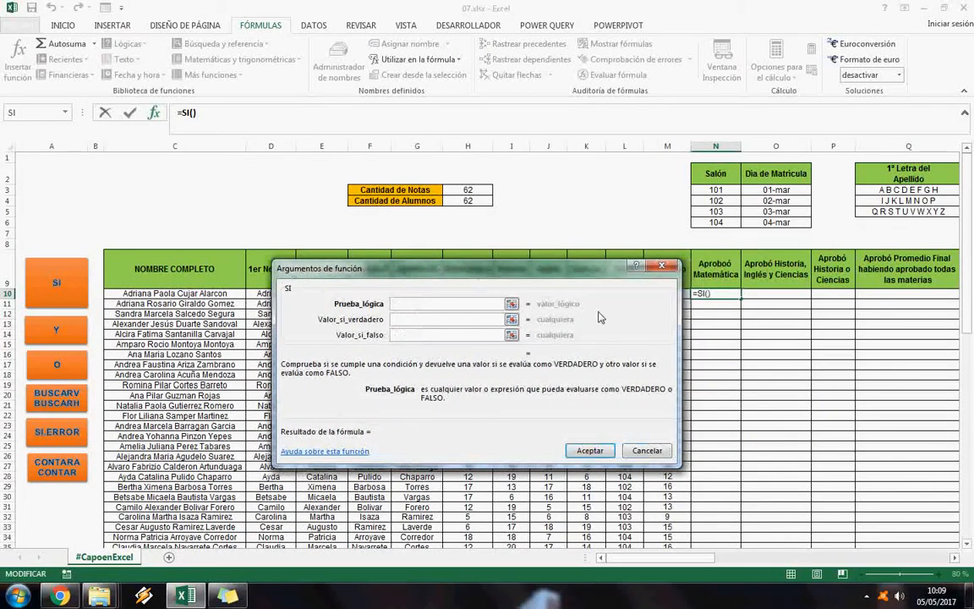
click(662, 265)
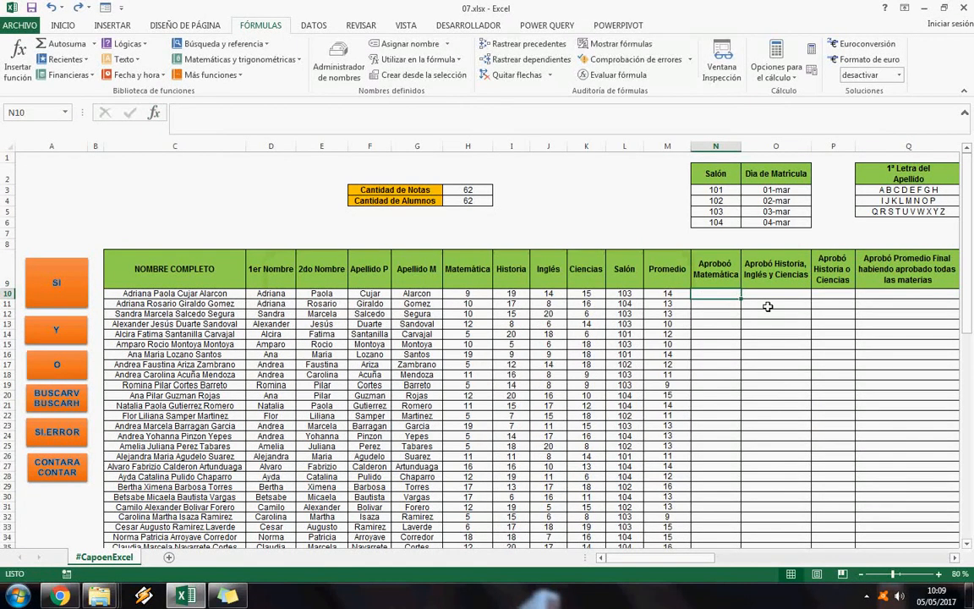
- Start an SI formula in N10 with the logical test H10>=11 on the Matemática grade
text(=si()
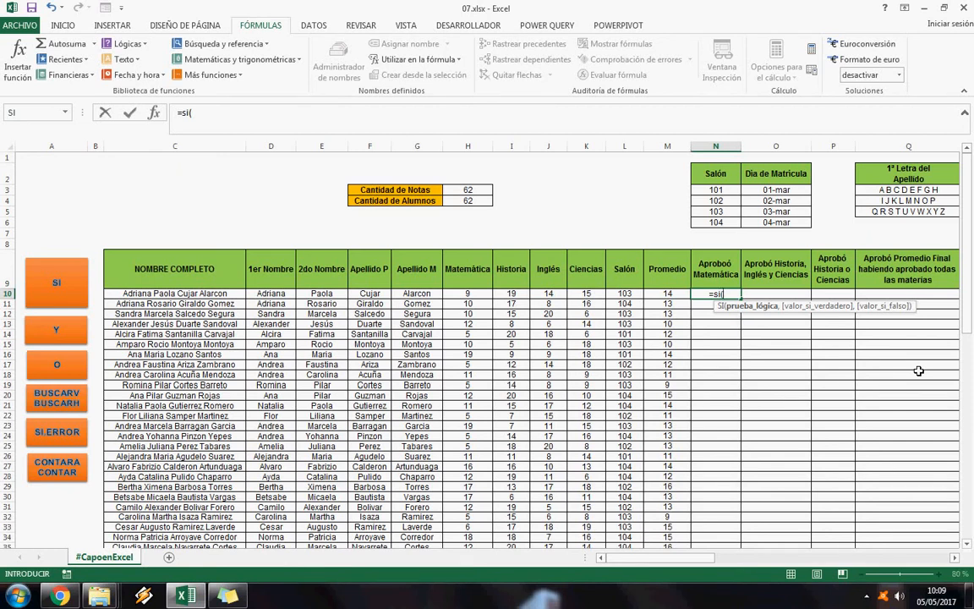
click(472, 295)
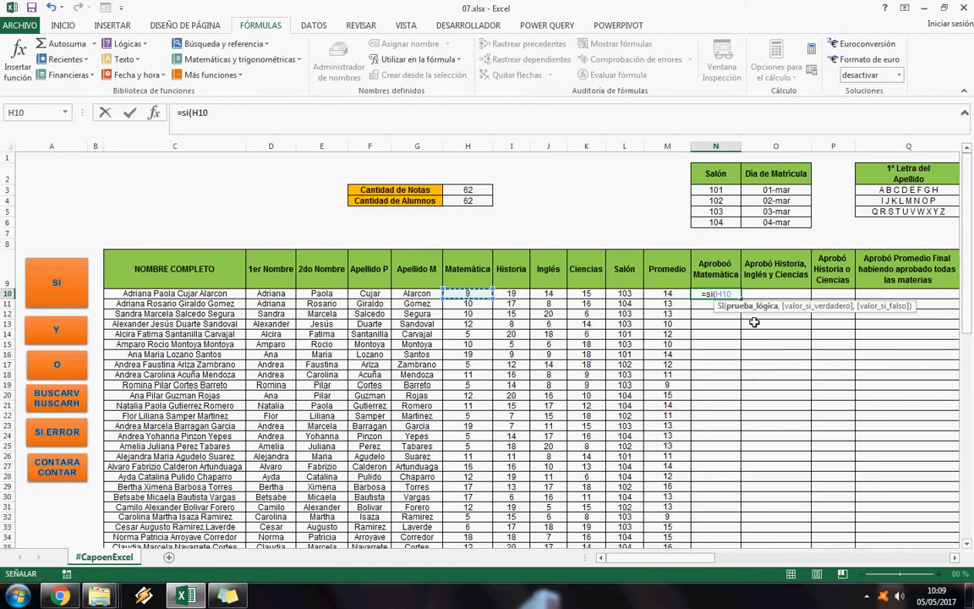
text(>)
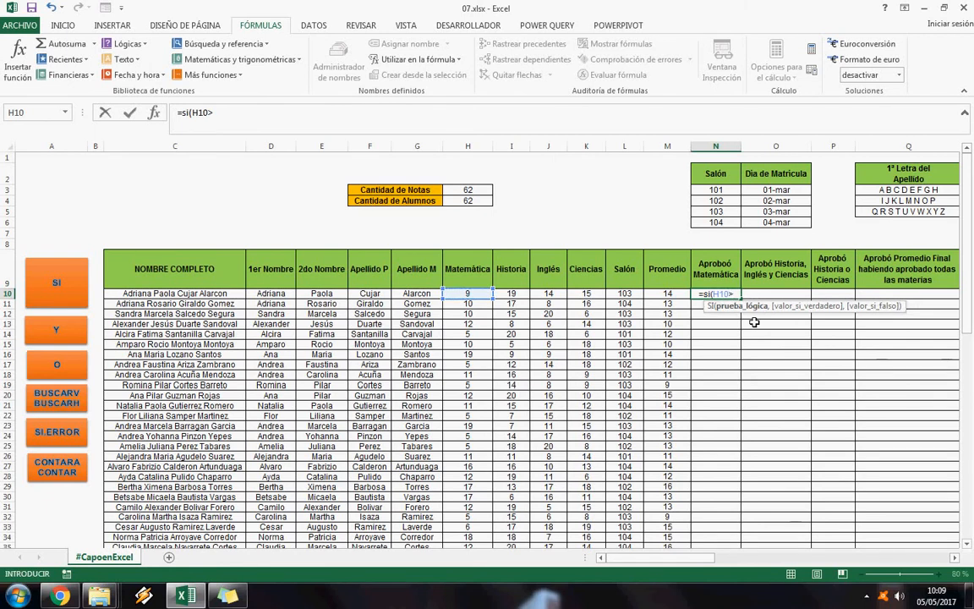
text(=11)
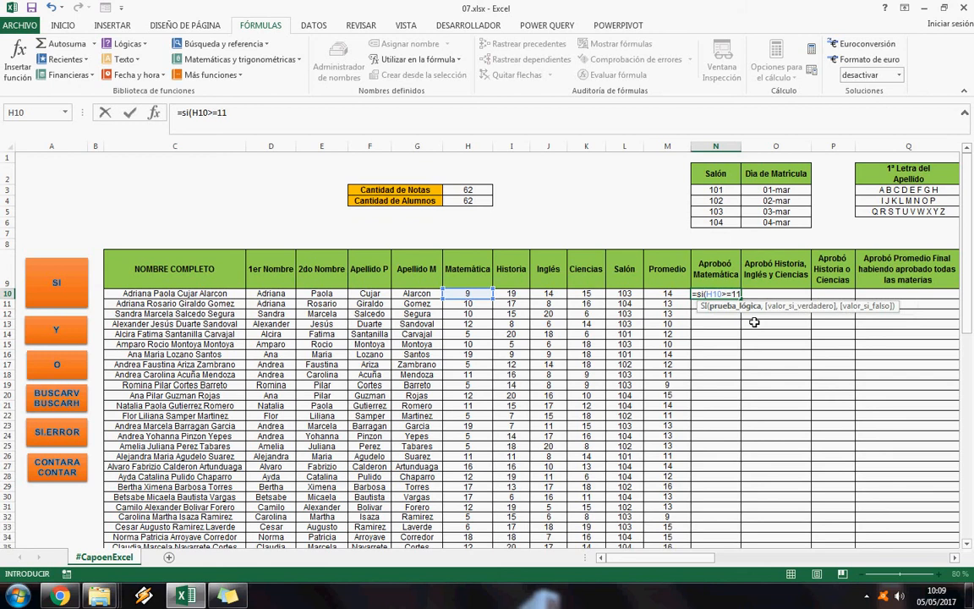
- Complete the SI formula with "Aprobó" as the true value and "-" as the false value
text(,)
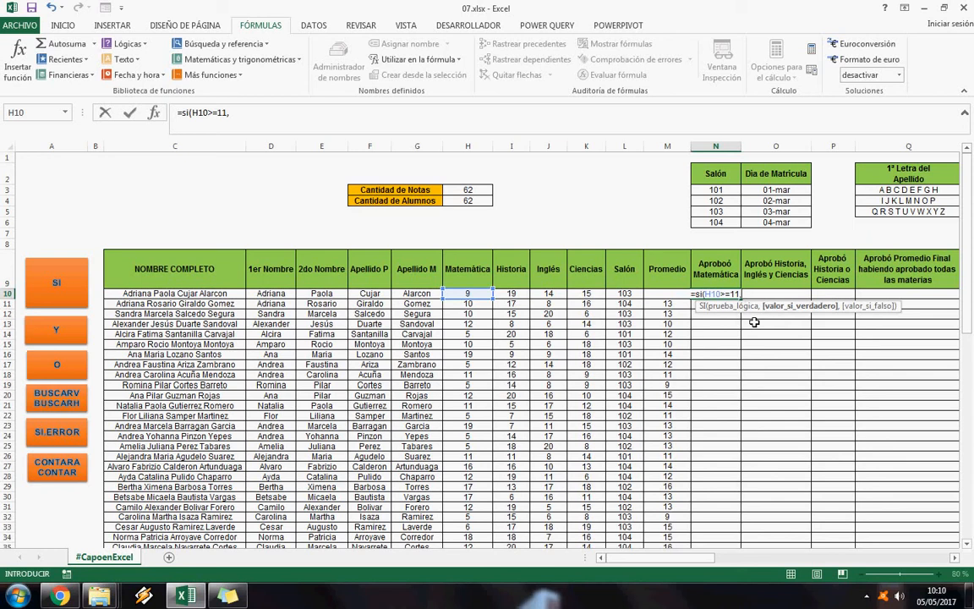
text(")
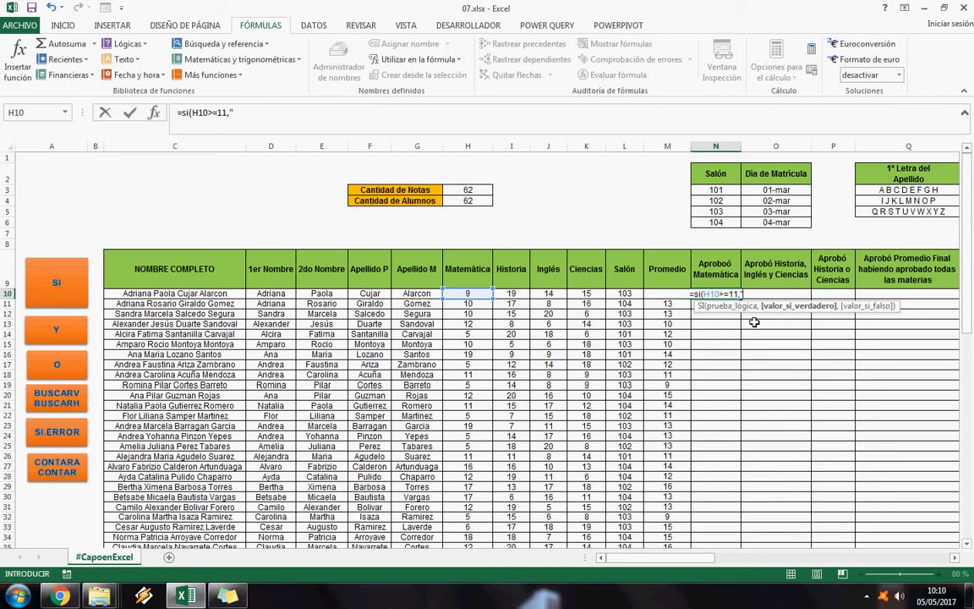
text(Aprobó")
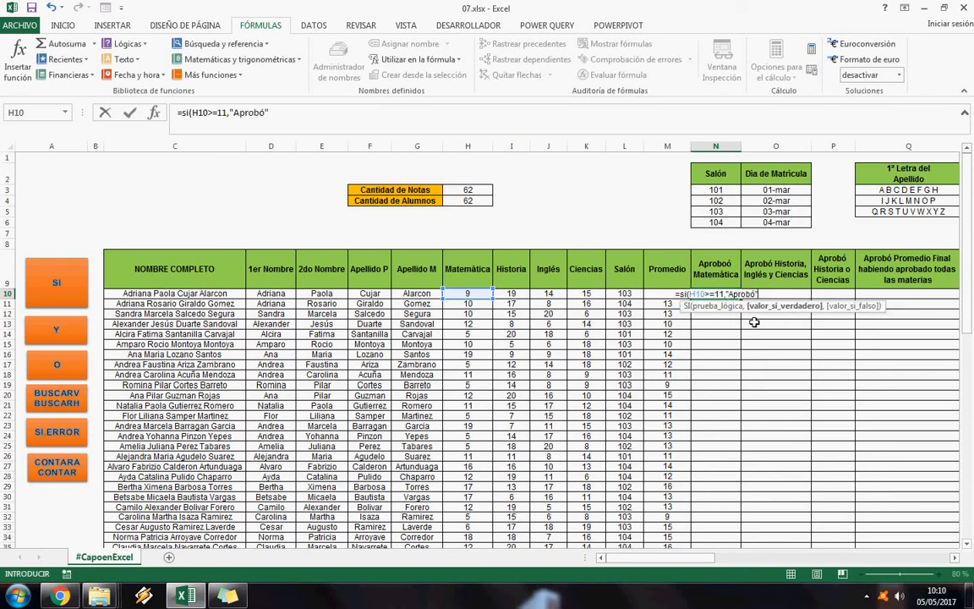
text(,)
text("N)
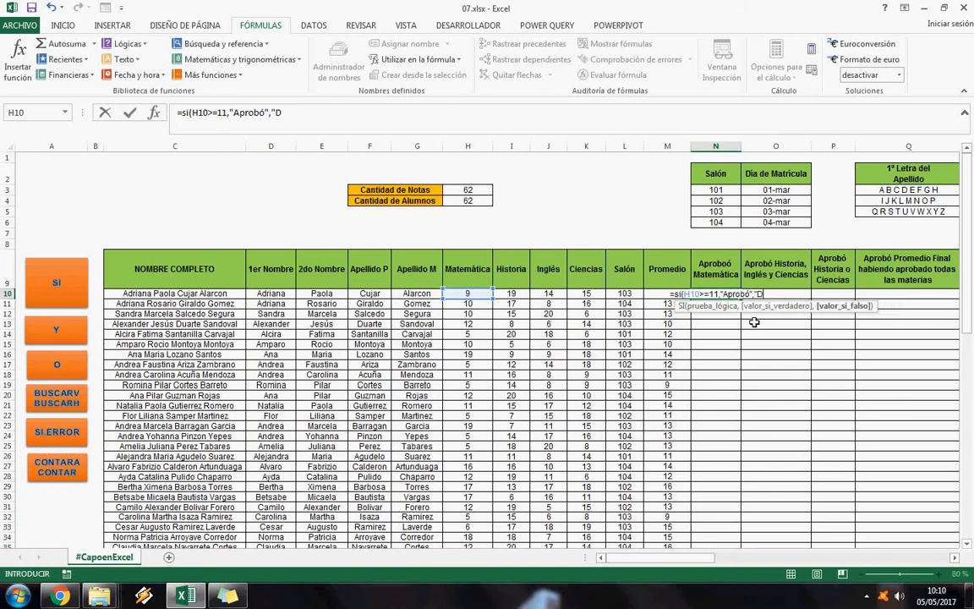
key(BackSpace)
text(-)
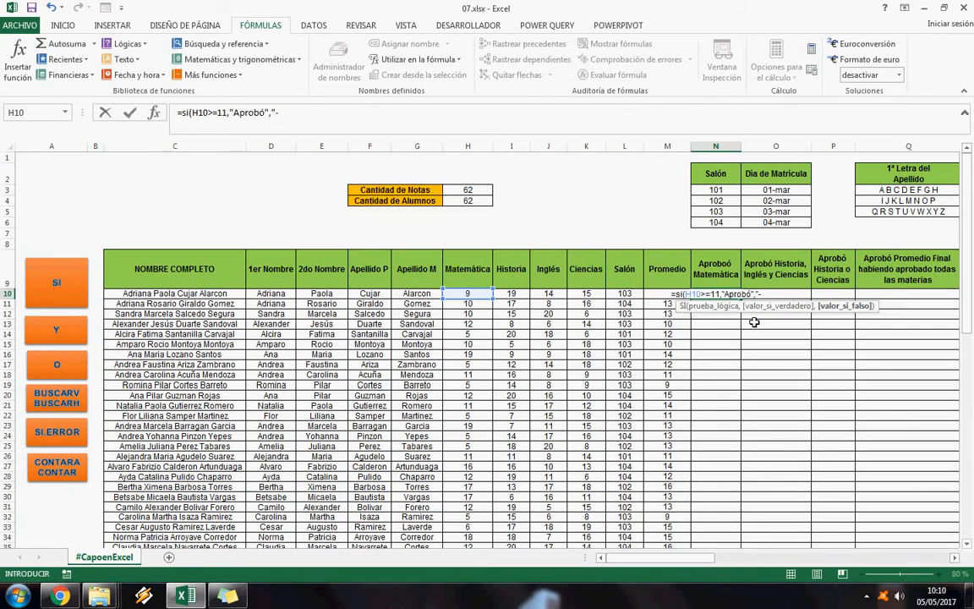
text("))
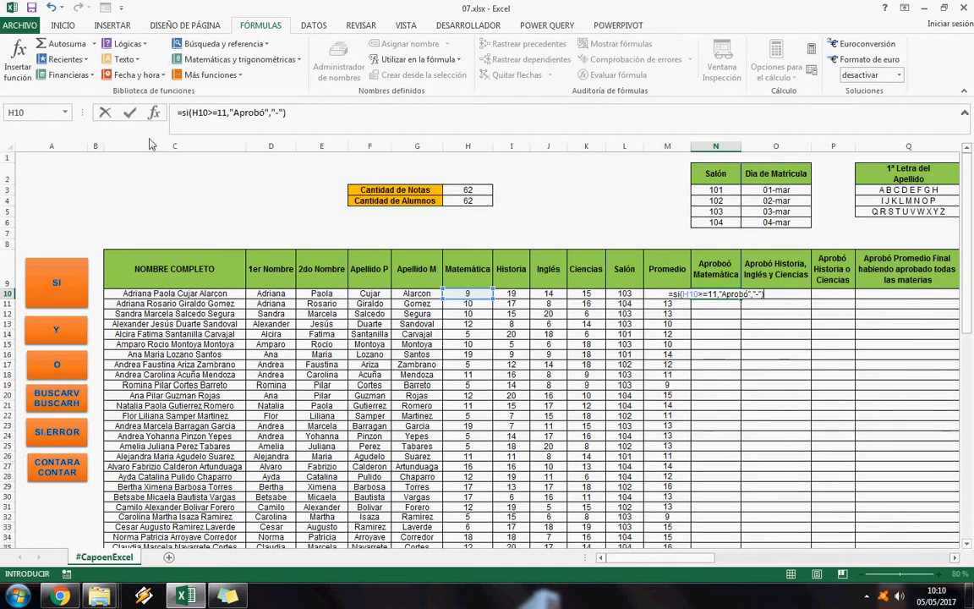
- Review the text arguments and overall structure of the SI formula, and commit it to N10
double_click(241, 113)
click(270, 123)
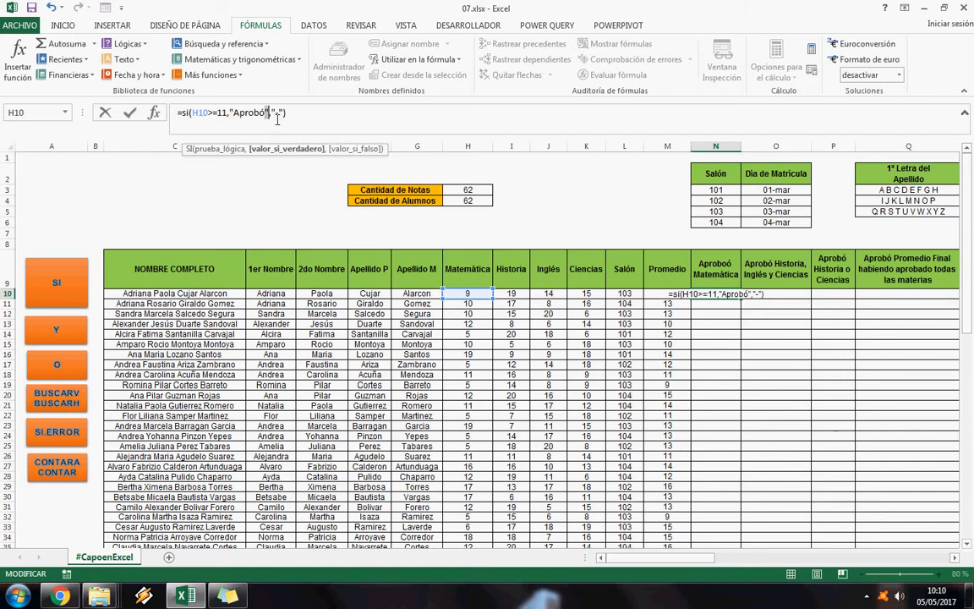
key(Right)
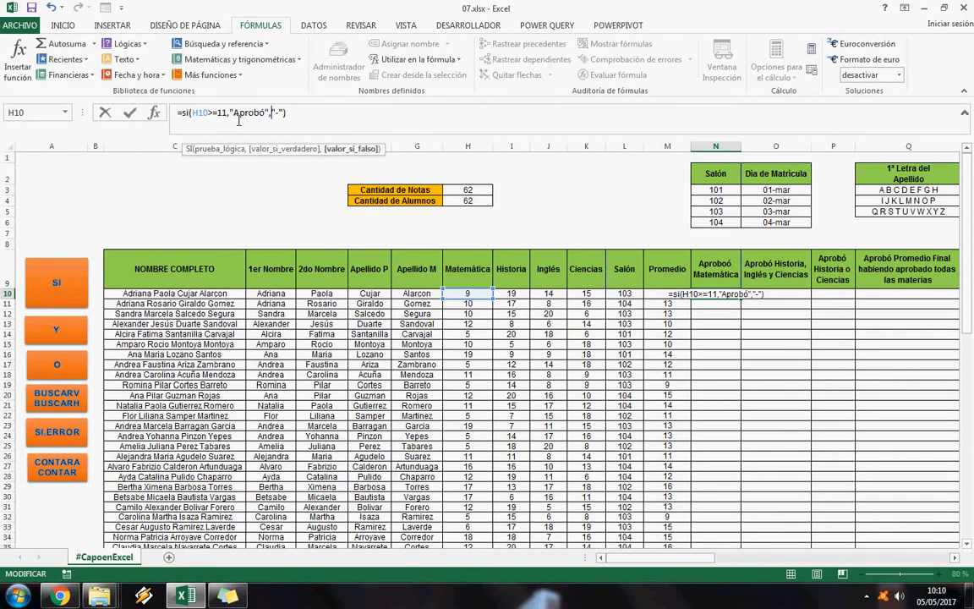
click(282, 118)
drag(308, 121, 127, 110)
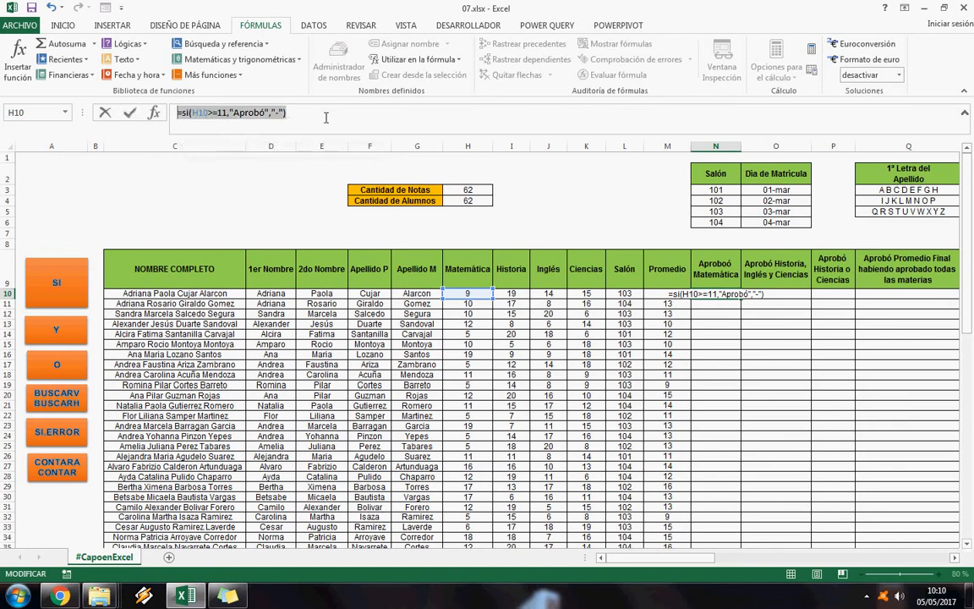
click(284, 115)
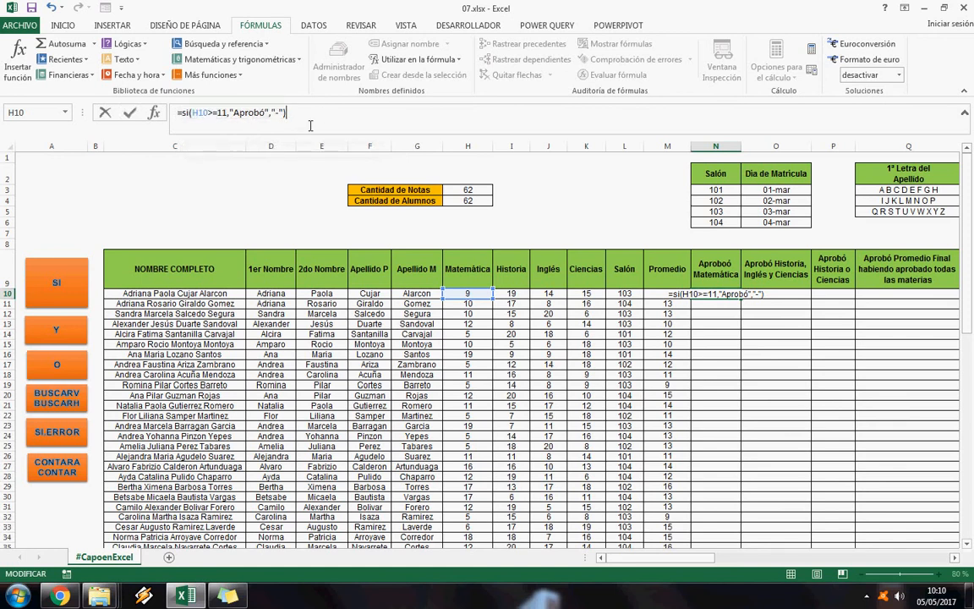
click(130, 114)
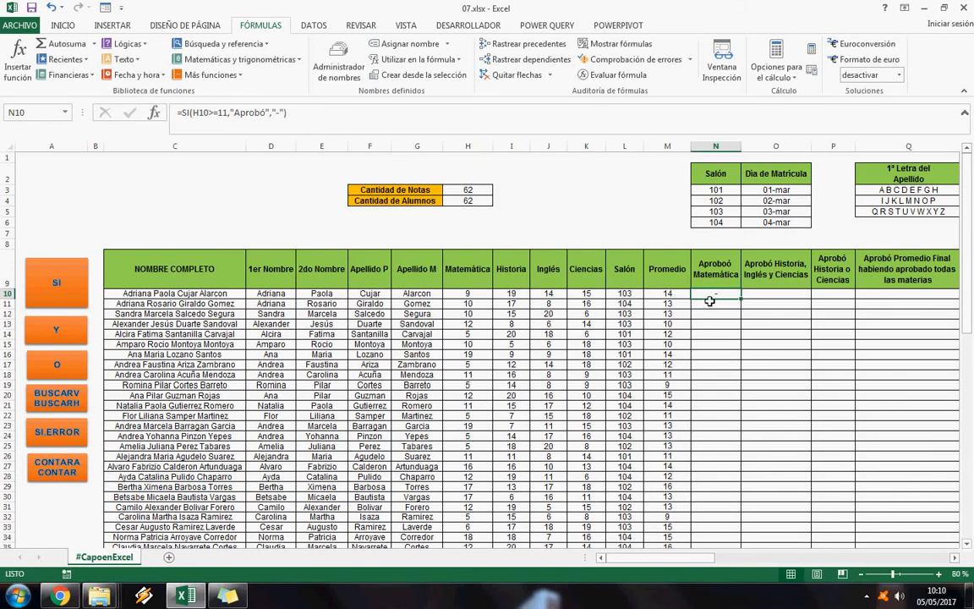
- Copy the N10 formula down the Matemática approval column through N71 and check the result in row 13
key(ctrl+c)
key(Left)
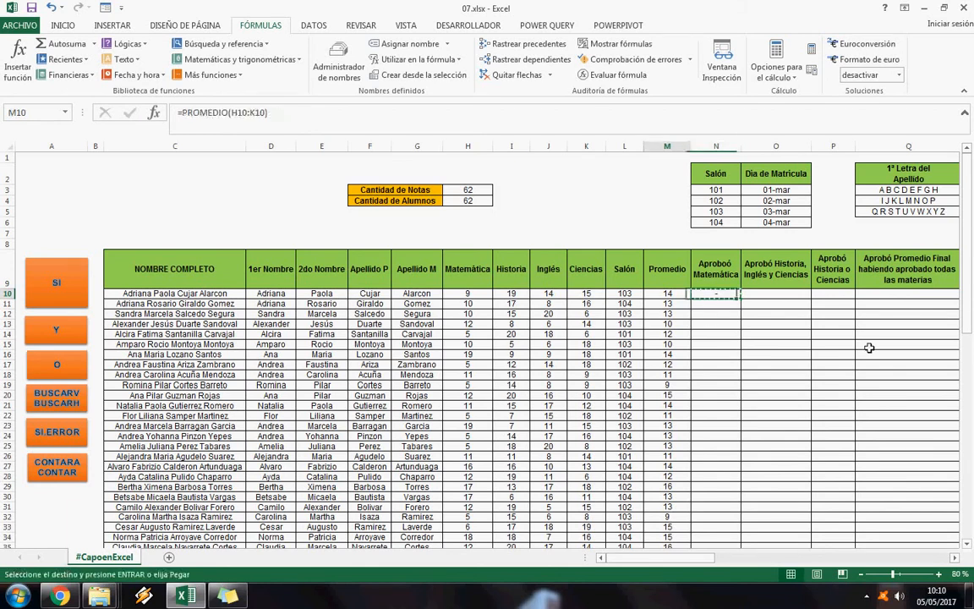
key(ctrl+Down)
key(Right)
key(ctrl+shift+Up)
key(Return)
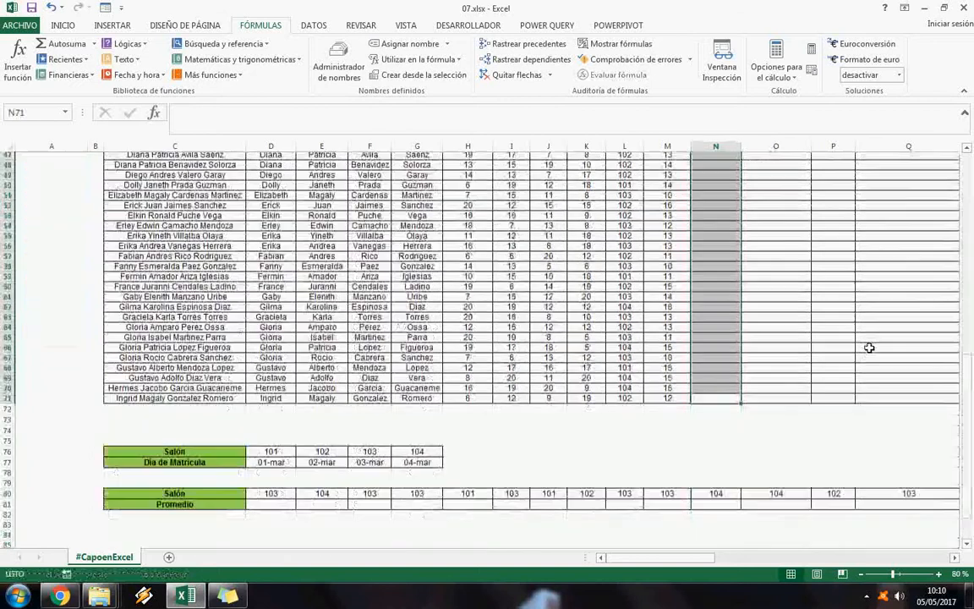
key(ctrl+Up)
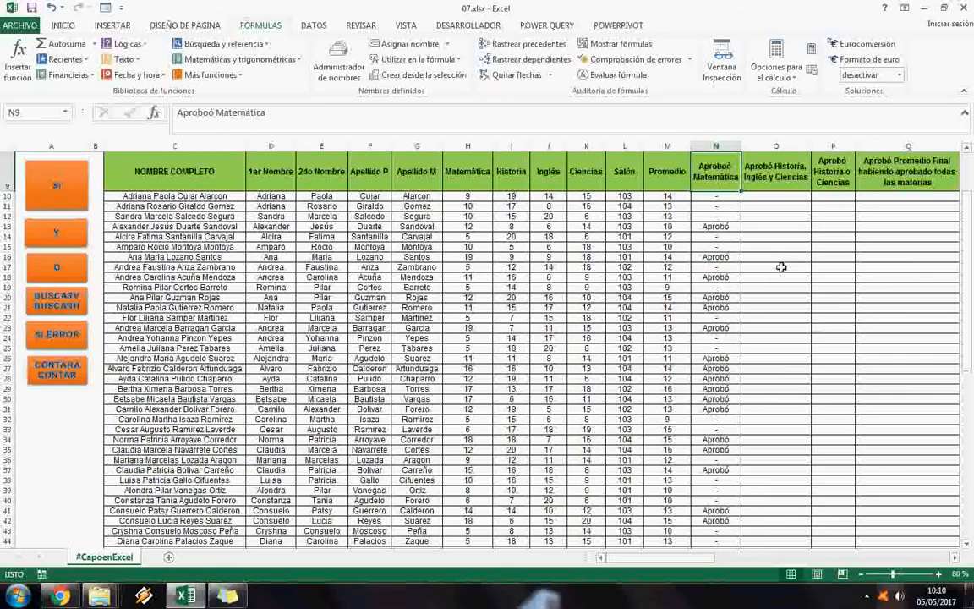
drag(719, 228, 211, 230)
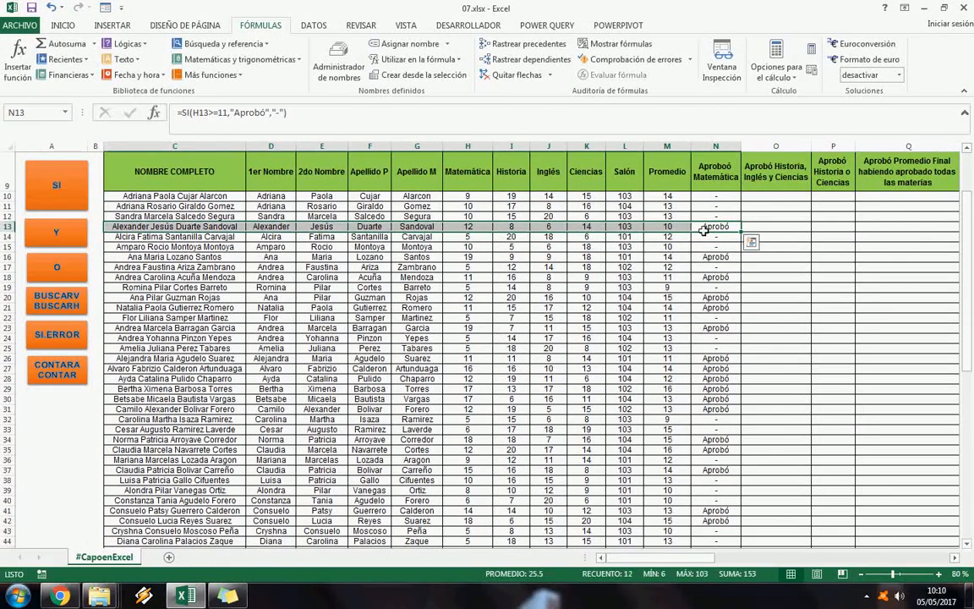
click(710, 229)
- Change the passing grade in the N10 formula to 10, giving =SI(H10>=10,"Aprobó","-")
click(725, 201)
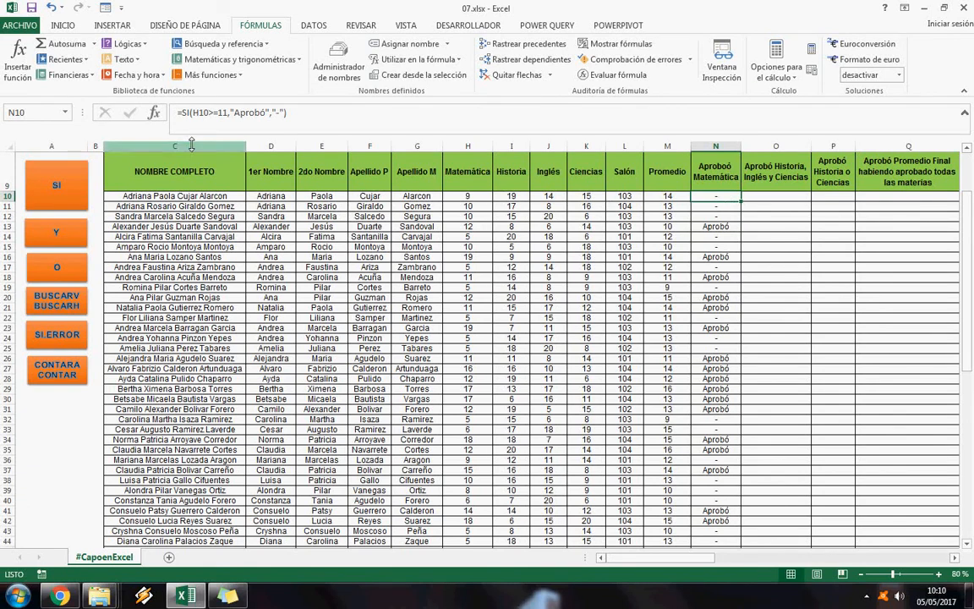
click(226, 116)
click(219, 114)
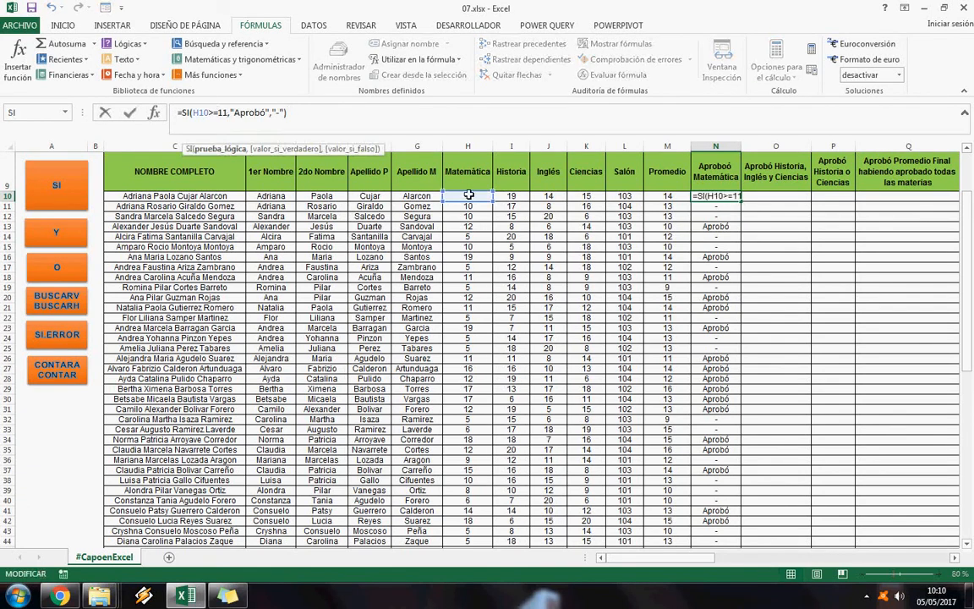
key(shift+Right)
key(shift+Right)
click(126, 118)
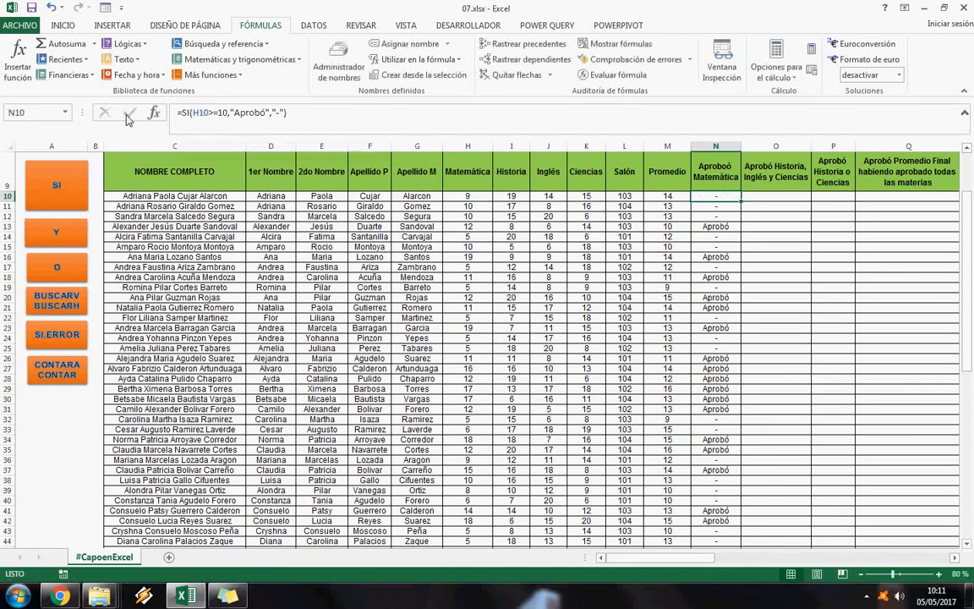
- Copy the revised N10 formula over N11:N71 to apply the new passing grade to the other students
key(ctrl+c)
key(Down)
key(ctrl+shift+Down)
key(Return)
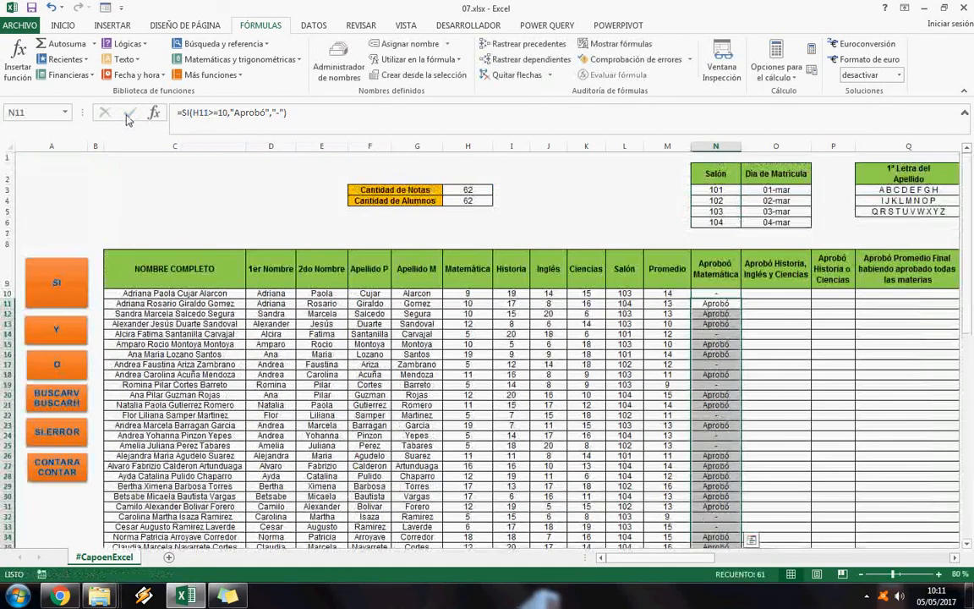
- Inspect the copied formula and its grade reference in N11, and go back to N10
click(714, 306)
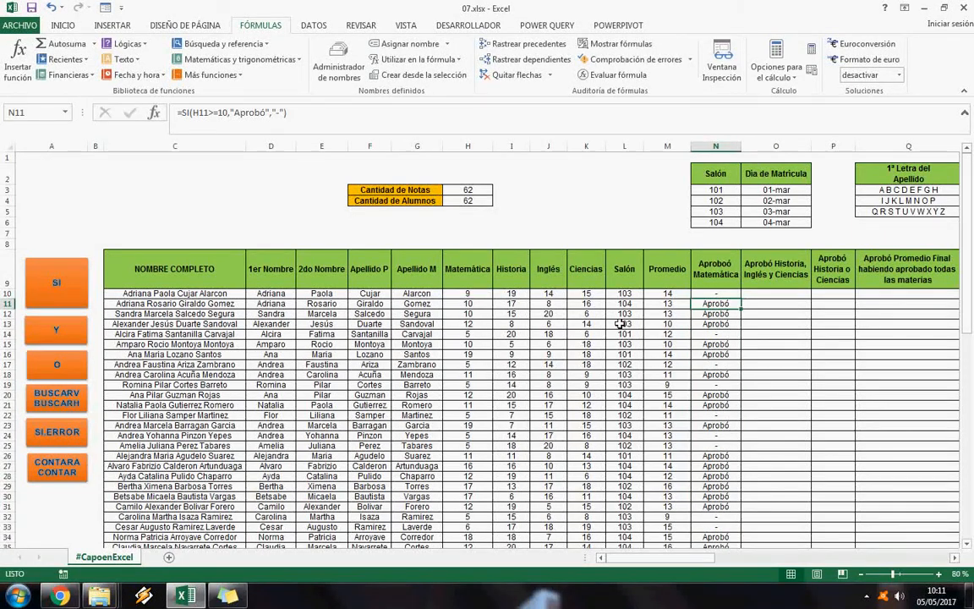
key(F2)
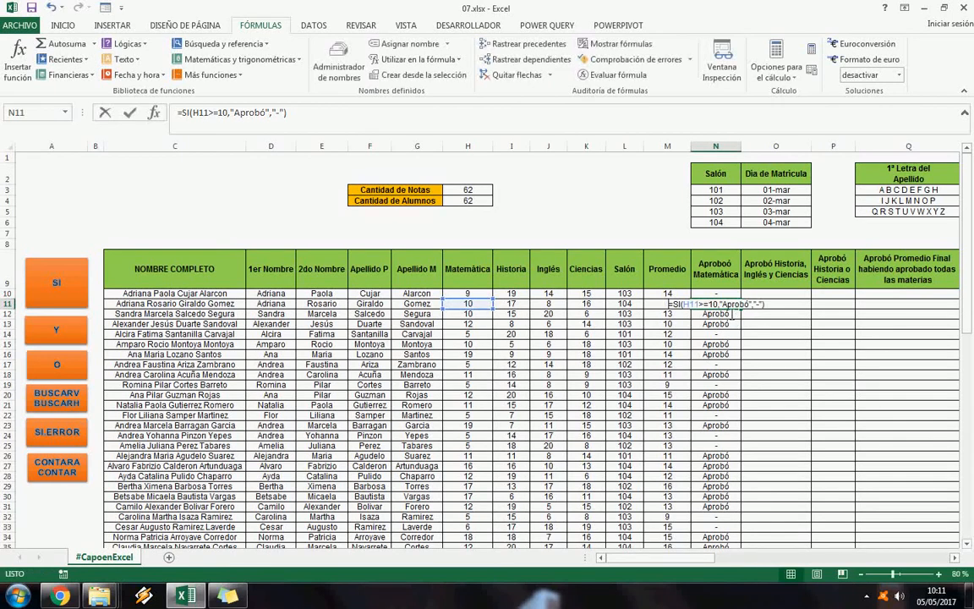
key(Escape)
key(Up)
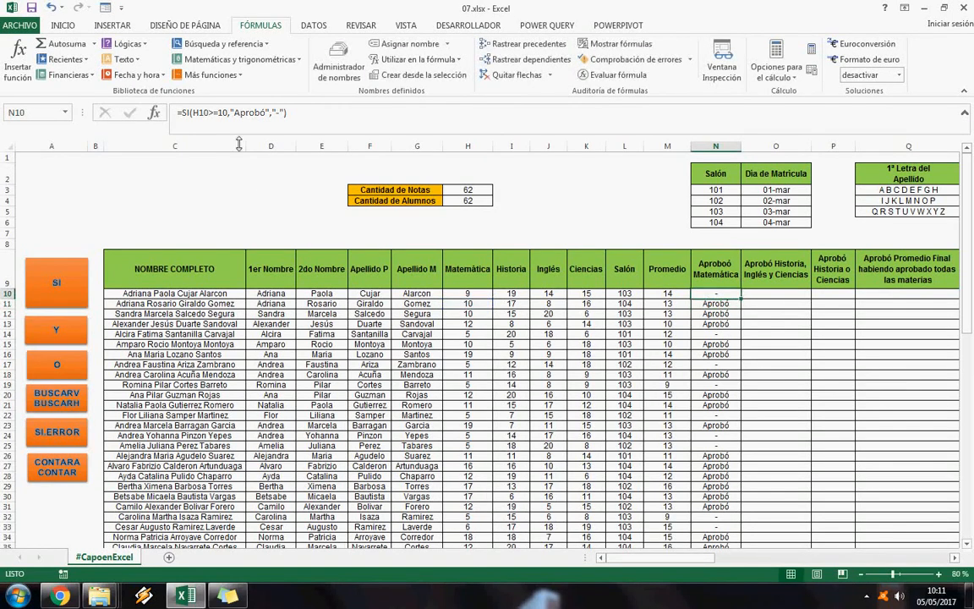
- Change the passing threshold in the N10 formula to an arithmetic expression, giving =SI(H10>=10+1,"Aprobó","-")
click(219, 112)
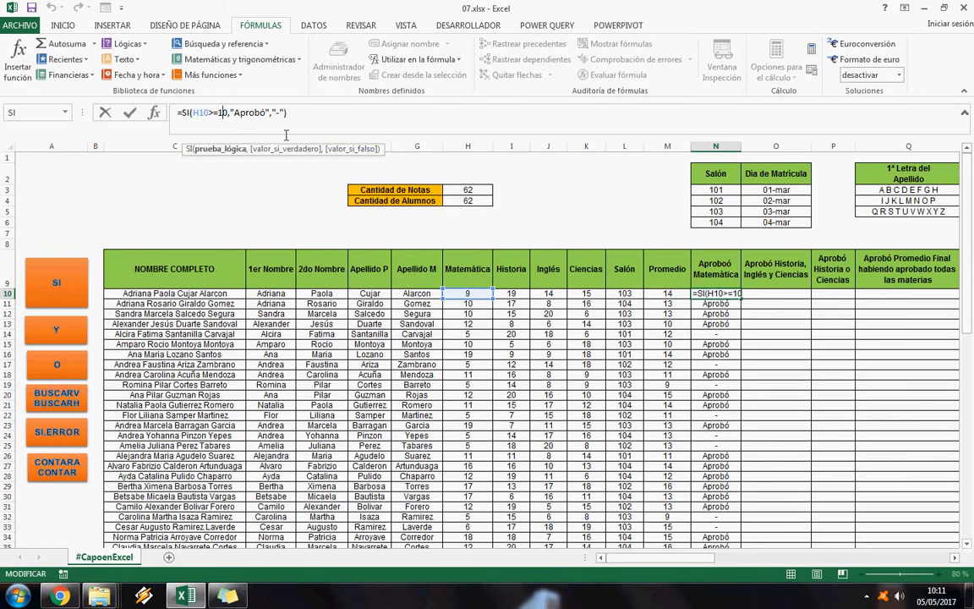
key(shift+Left)
key(shift+Left)
key(Right)
text(+1)
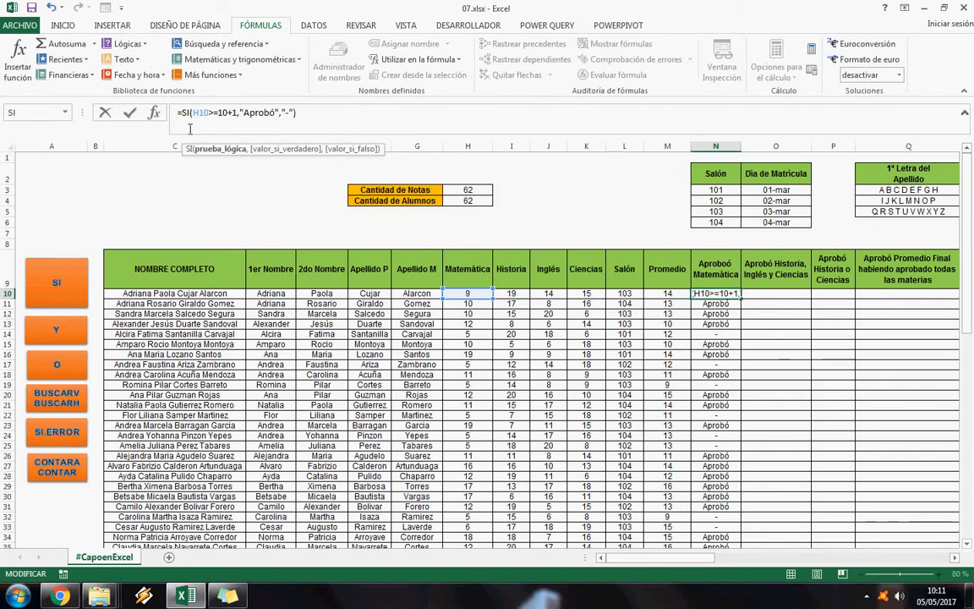
click(131, 113)
- Copy the N10 formula with the 10+1 threshold over N11:N71 for the remaining students
key(ctrl+c)
key(Down)
key(ctrl+shift+Down)
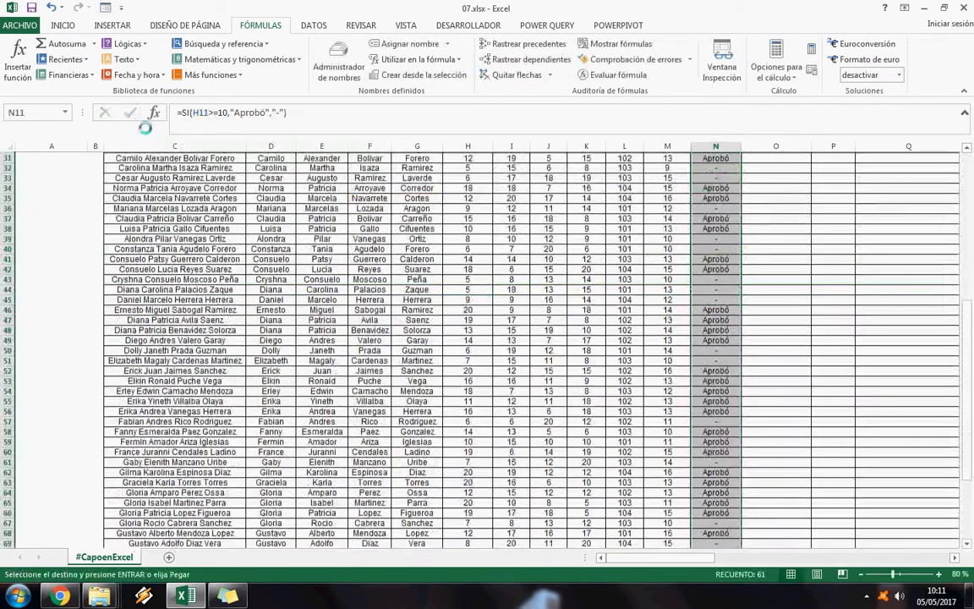
key(Return)
key(Up)
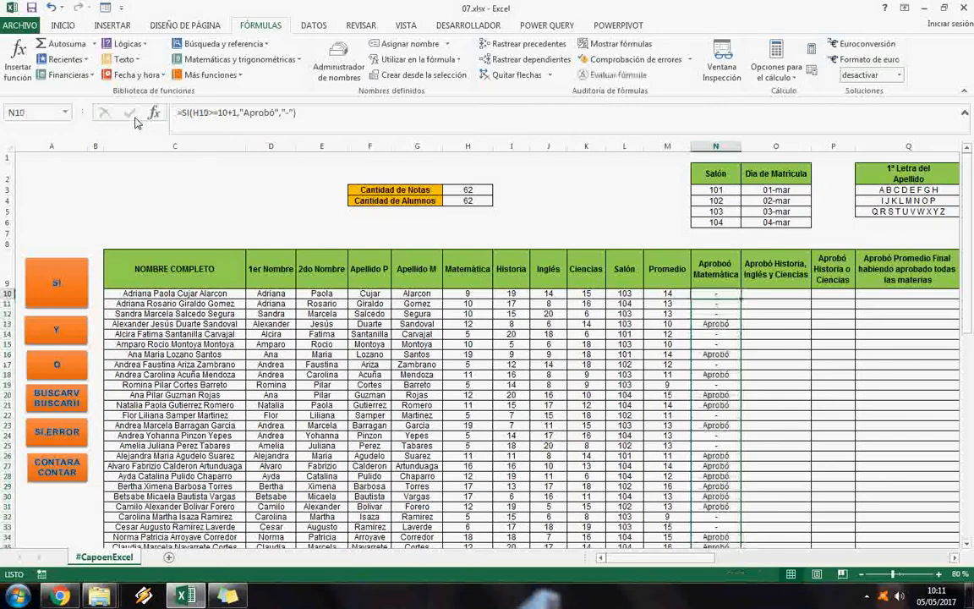
- Replace the 10+1 threshold in N10 with quoted text, giving =SI(H10>="once","Aprobó","-")
click(299, 135)
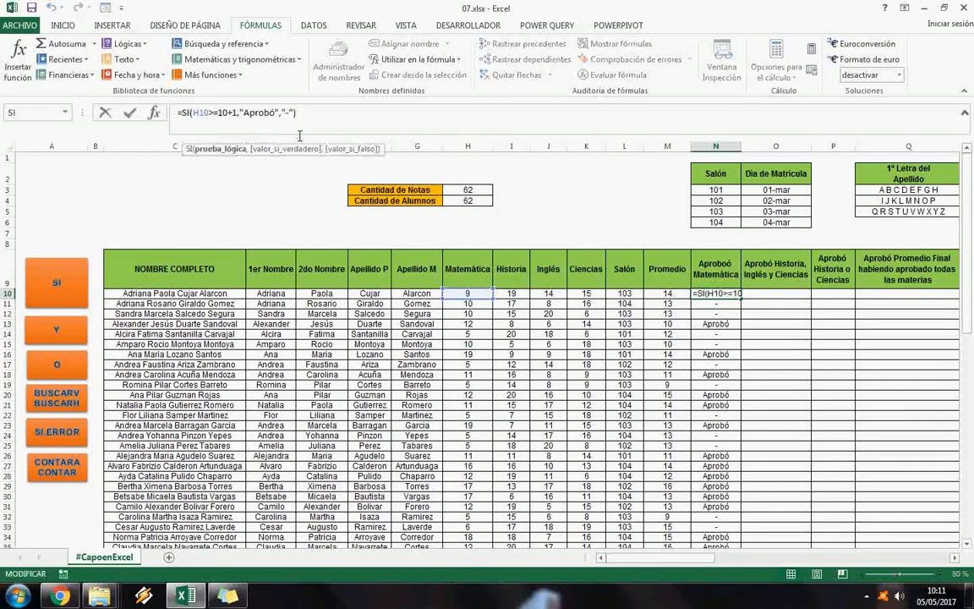
key(shift+Right)
key(shift+Right)
key(shift+Right)
key(shift+Right)
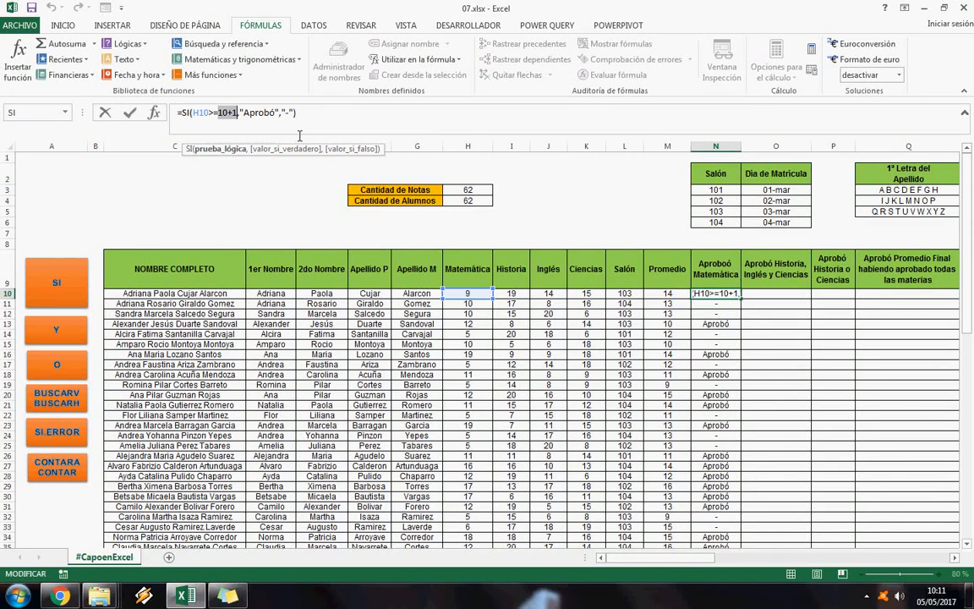
text(once)
key(Left)
text(")
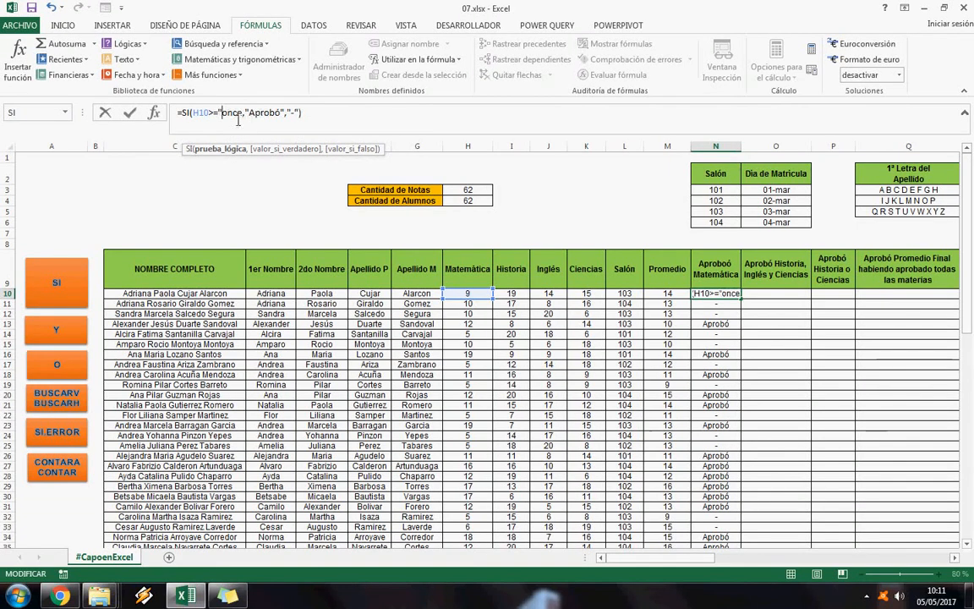
click(248, 118)
key(Left)
text(")
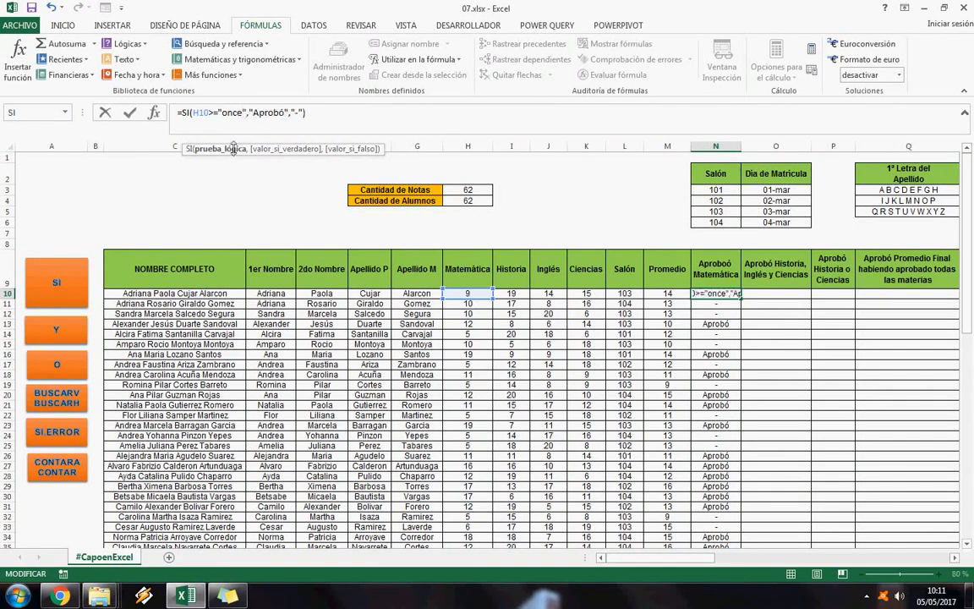
click(131, 114)
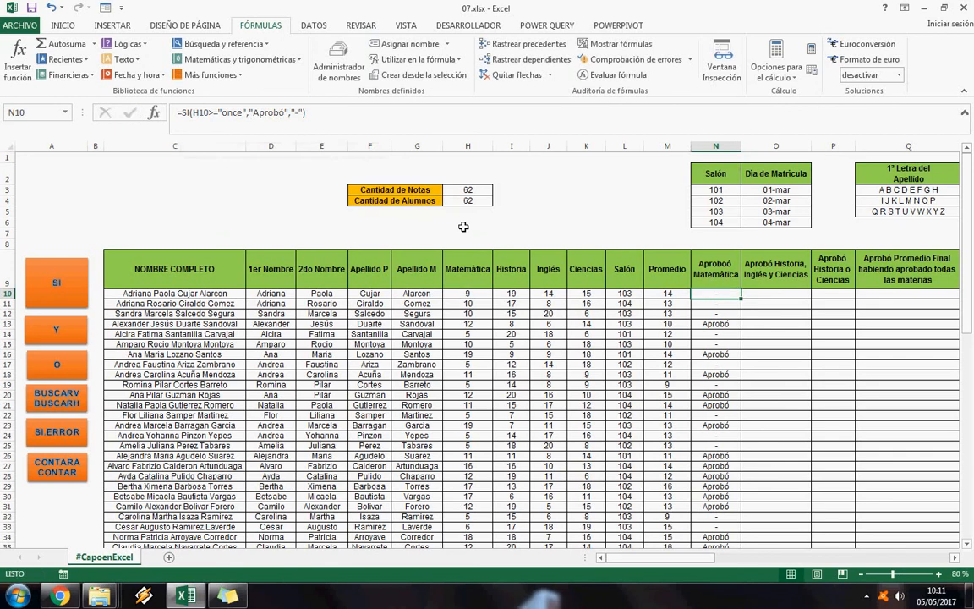
- Try the N10 formula with the "once" criterion on N11:N71 and undo the paste
key(ctrl+c)
key(Down)
key(ctrl+shift+Down)
key(Return)
key(Down)
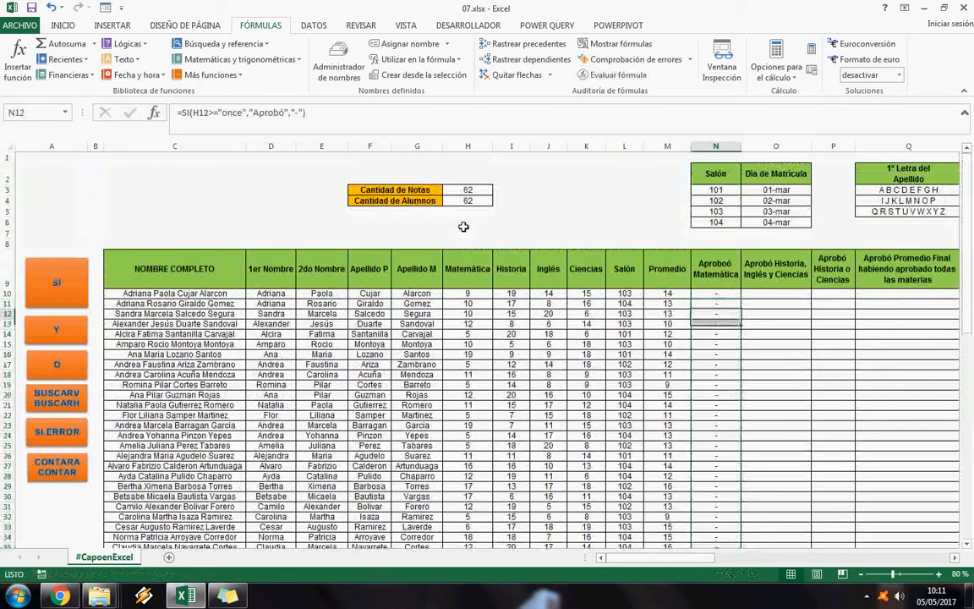
key(ctrl+Down)
key(ctrl+Up)
key(Down)
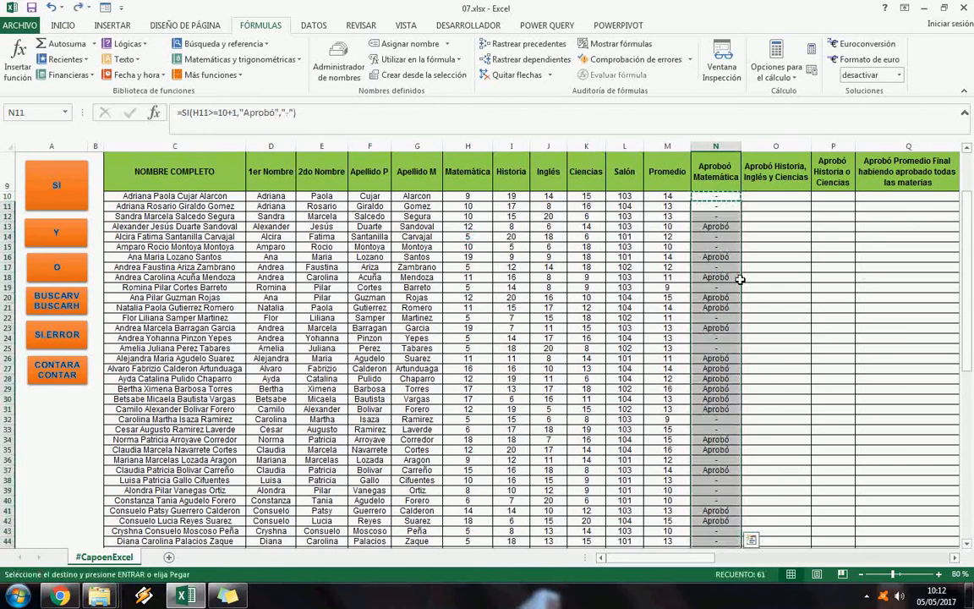
click(732, 277)
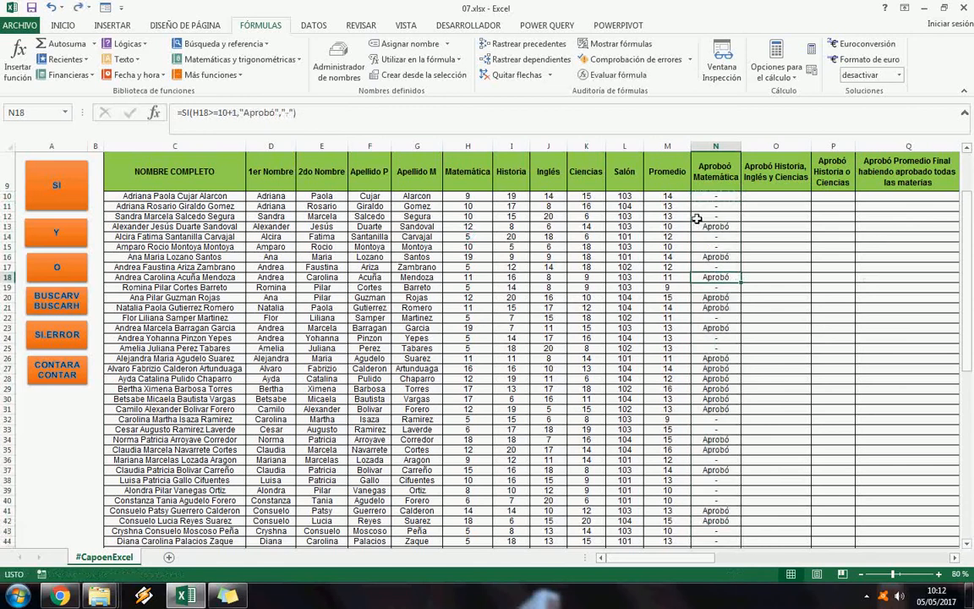
- Review the Matemática grades from H10 down and compare them with the "once" criterion in the N10 formula
click(469, 200)
key(ctrl+shift+Down)
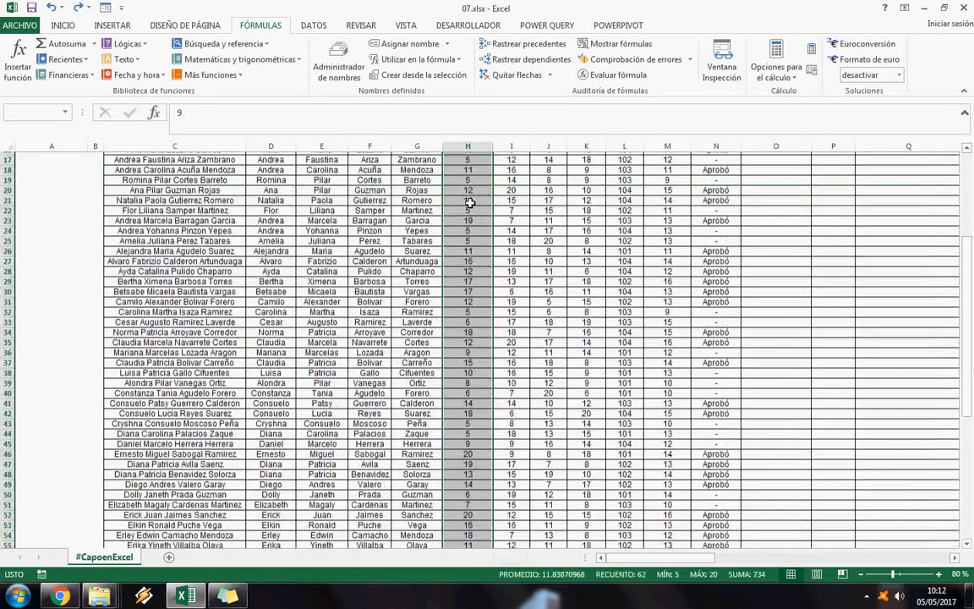
scroll(469, 204, down, 5)
scroll(469, 208, up, 11)
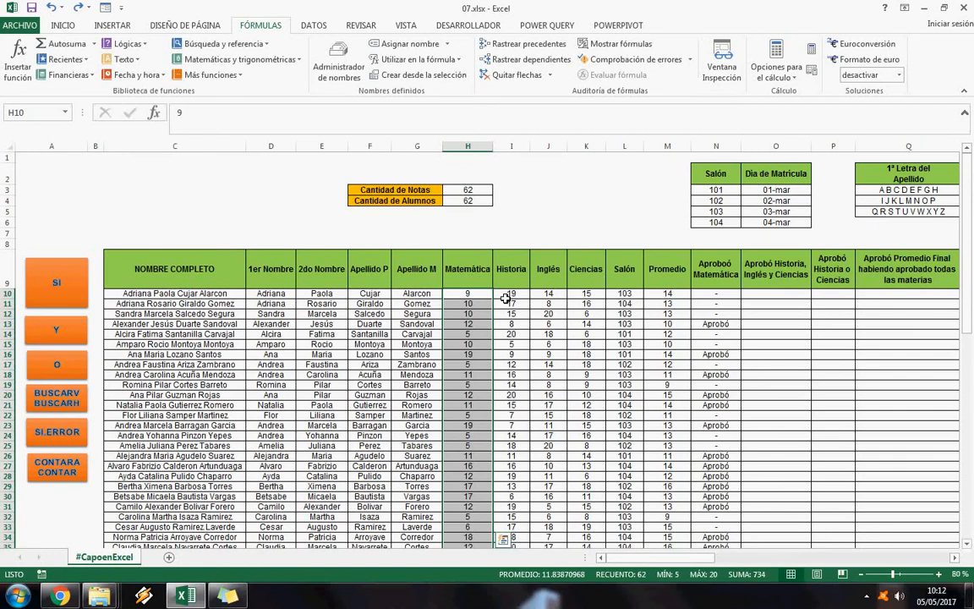
click(724, 295)
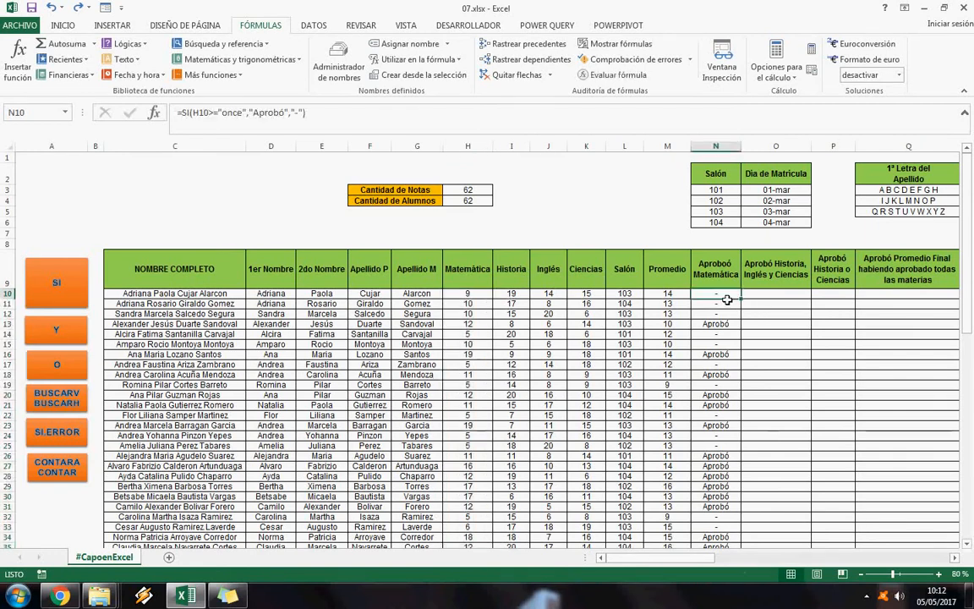
double_click(726, 299)
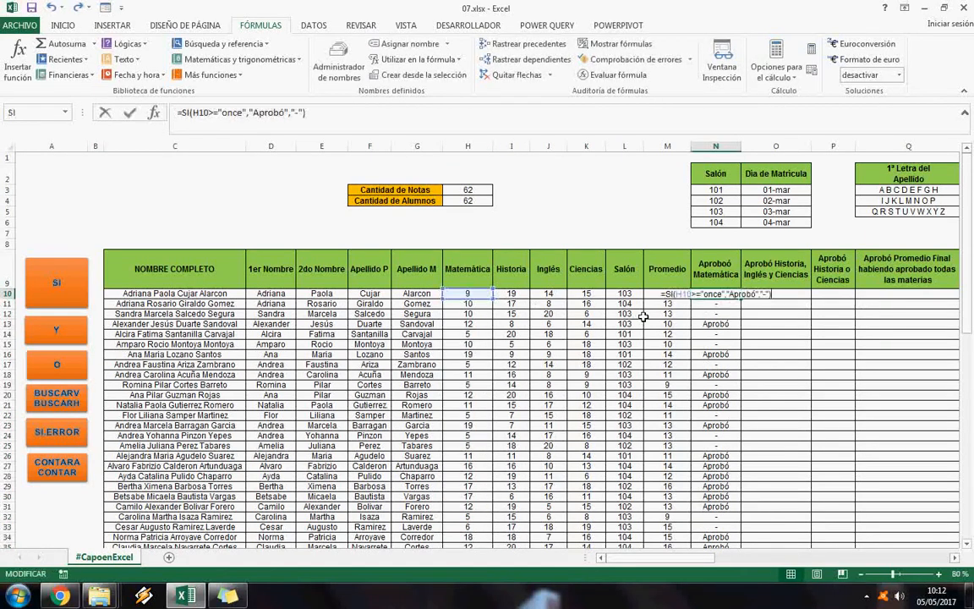
key(Escape)
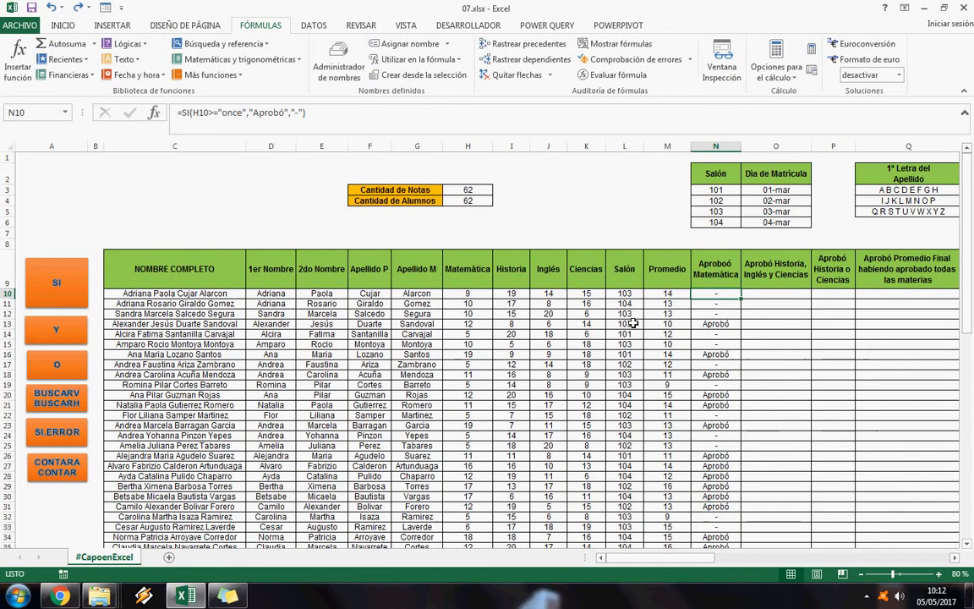
- Write =SI(I10>=11,"Aprobó","-") in O10 to test the Historia grade
click(773, 296)
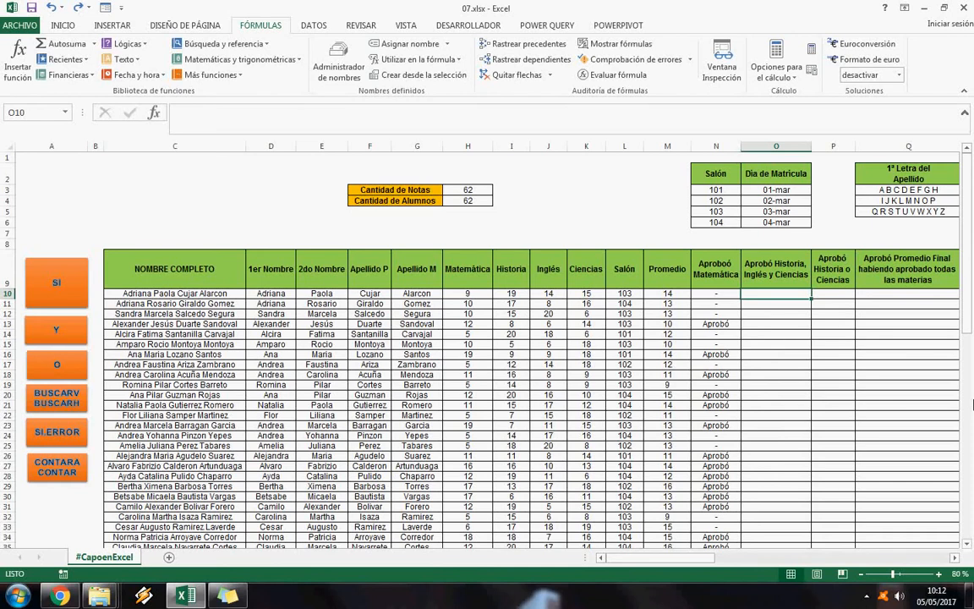
text(=si()
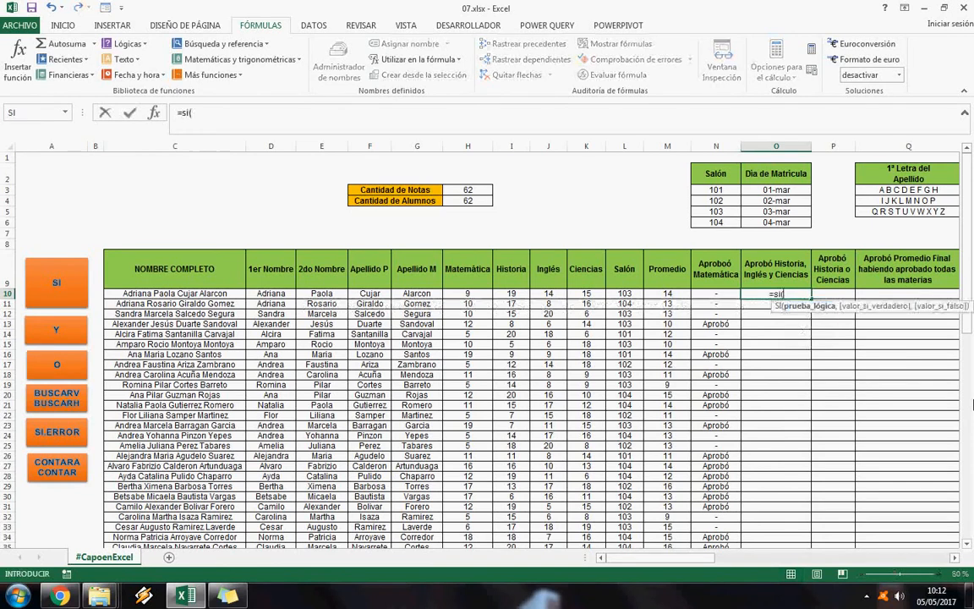
click(511, 270)
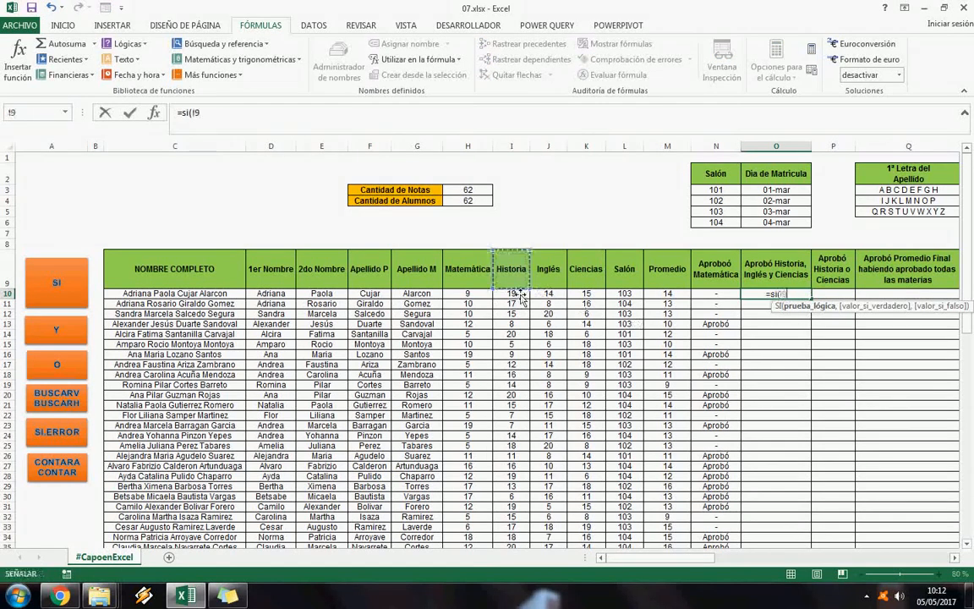
click(513, 294)
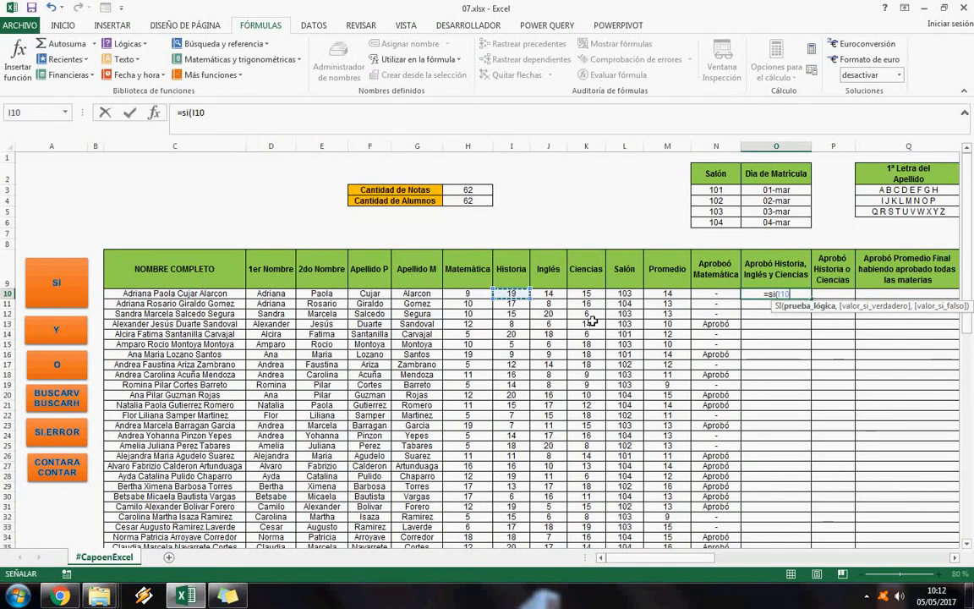
text(>=1)
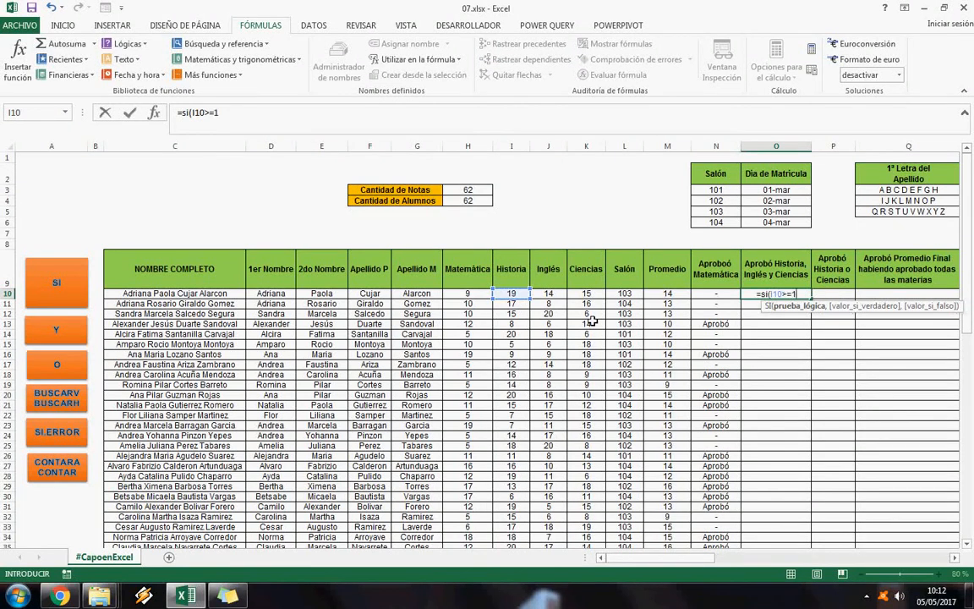
text(1,)
text("Apr)
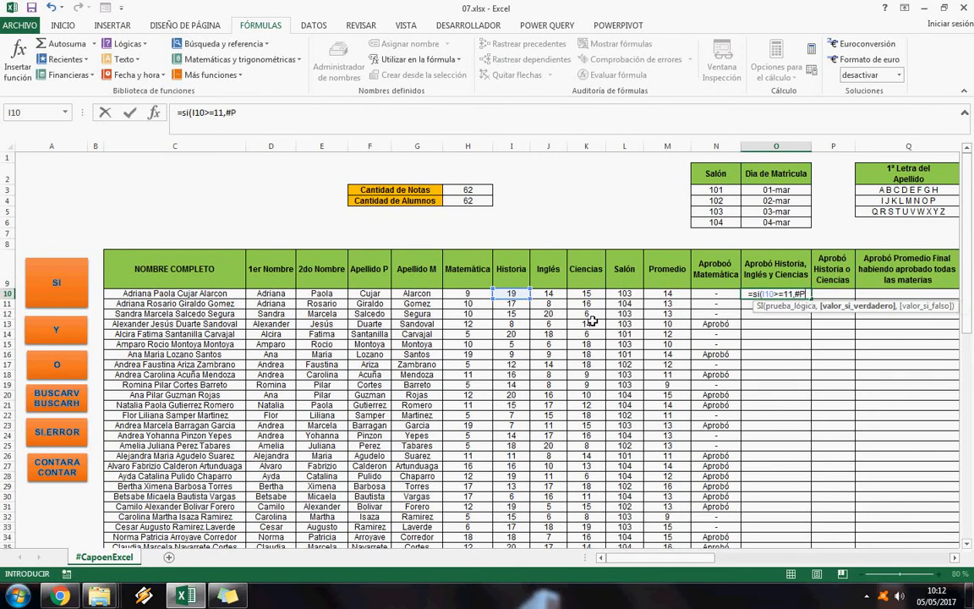
text(obó",")
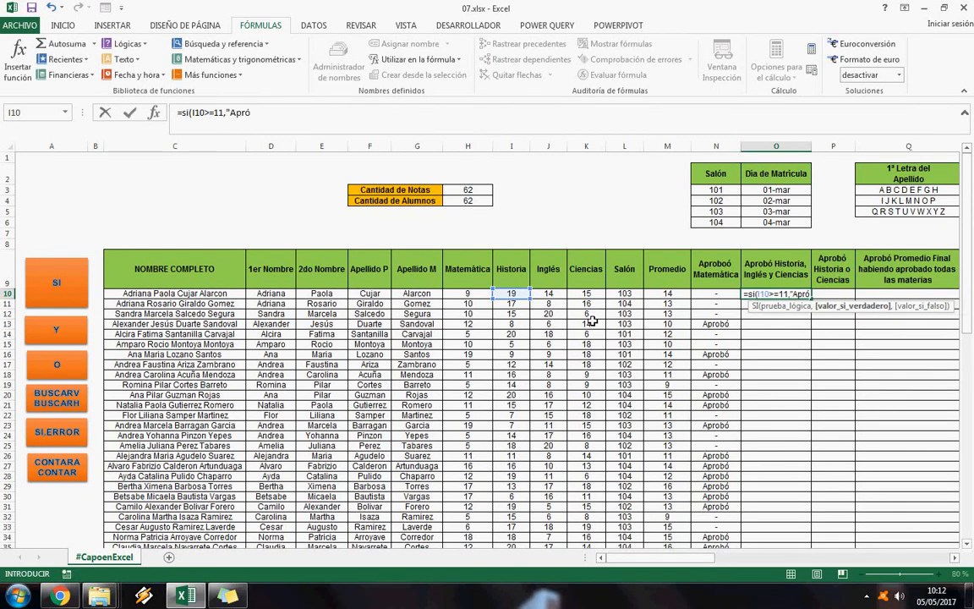
text(-"))
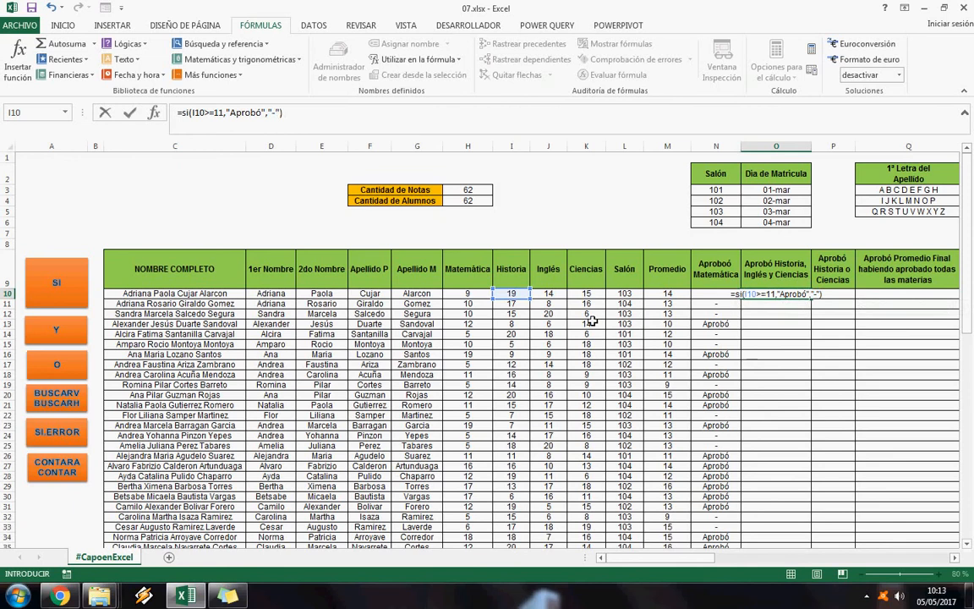
- Remove the value-if-false argument from the O10 formula and commit it as =SI(I10>=11,"Aprobó")
key(BackSpace)
key(BackSpace)
key(BackSpace)
key(BackSpace)
key(BackSpace)
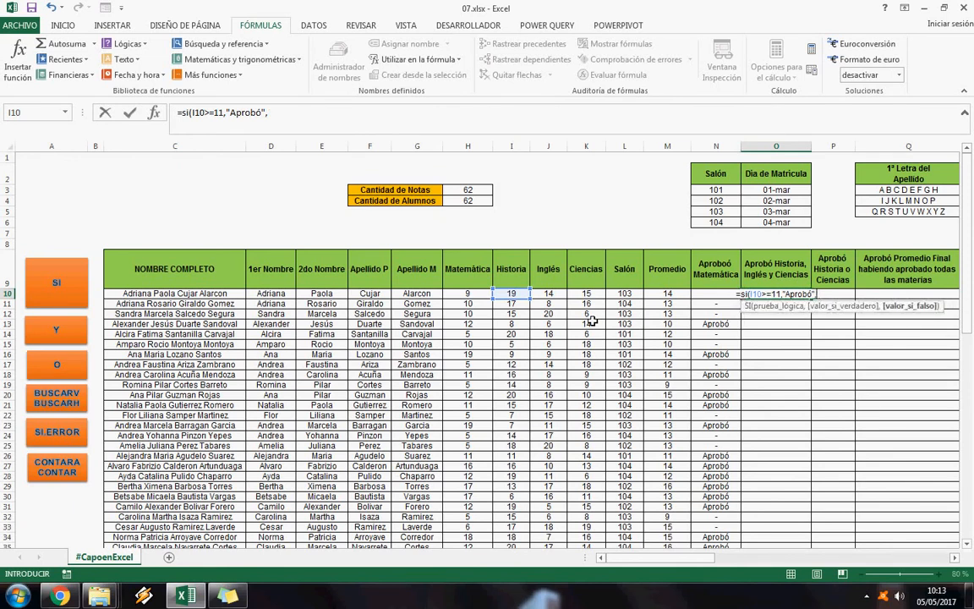
text())
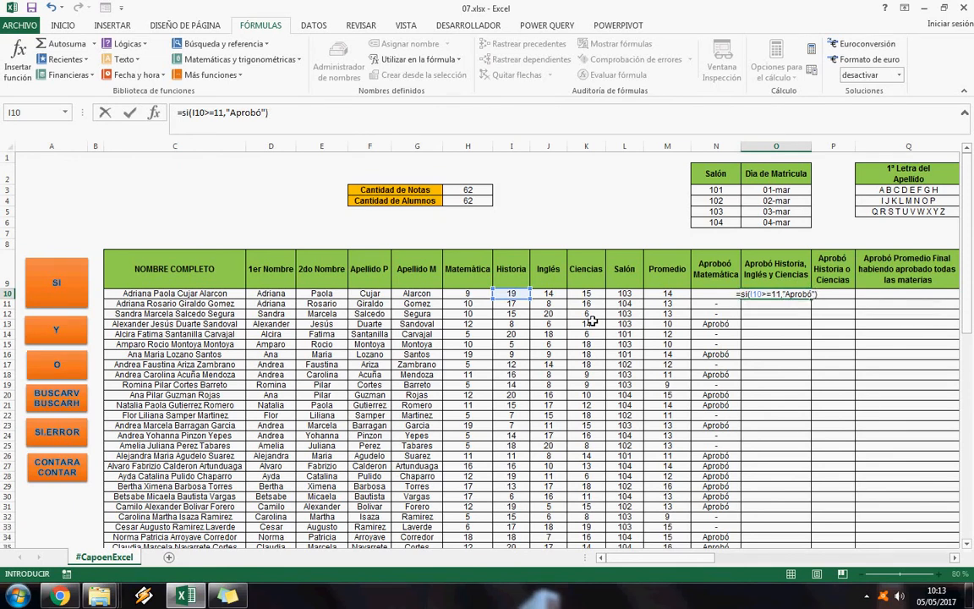
click(129, 112)
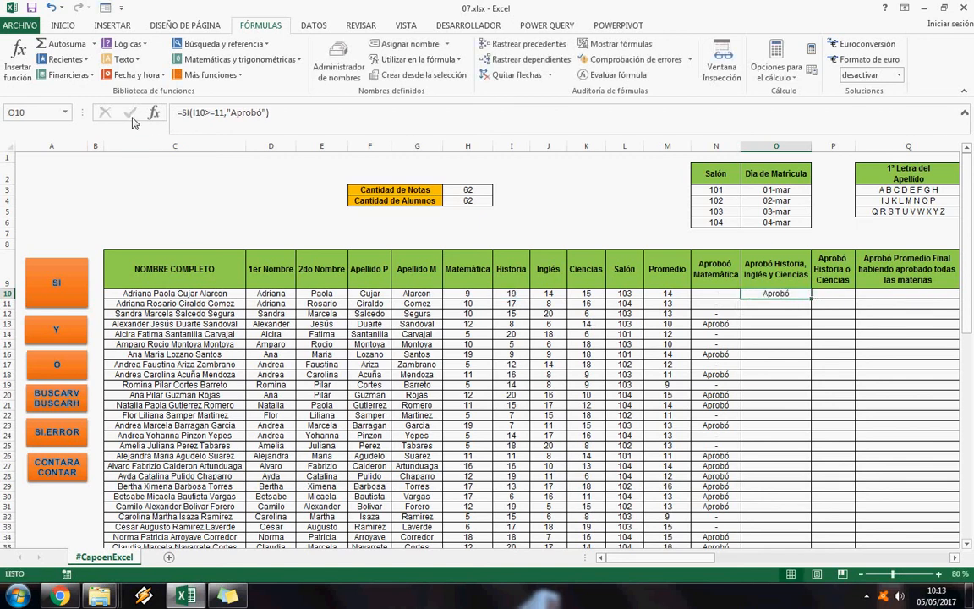
- Copy the O10 formula down the Historia, Inglés y Ciencias approval column for the remaining students
key(ctrl+c)
key(shift+Down)
key(shift+Down)
key(shift+Down)
key(shift+Down)
key(shift+Down)
key(shift+Down)
key(shift+Down)
key(shift+Down)
key(shift+Down)
key(shift+Down)
key(shift+Down)
key(shift+Down)
key(shift+Down)
key(shift+Down)
key(shift+Down)
key(shift+Down)
key(shift+Down)
key(shift+Down)
key(shift+Down)
key(shift+Down)
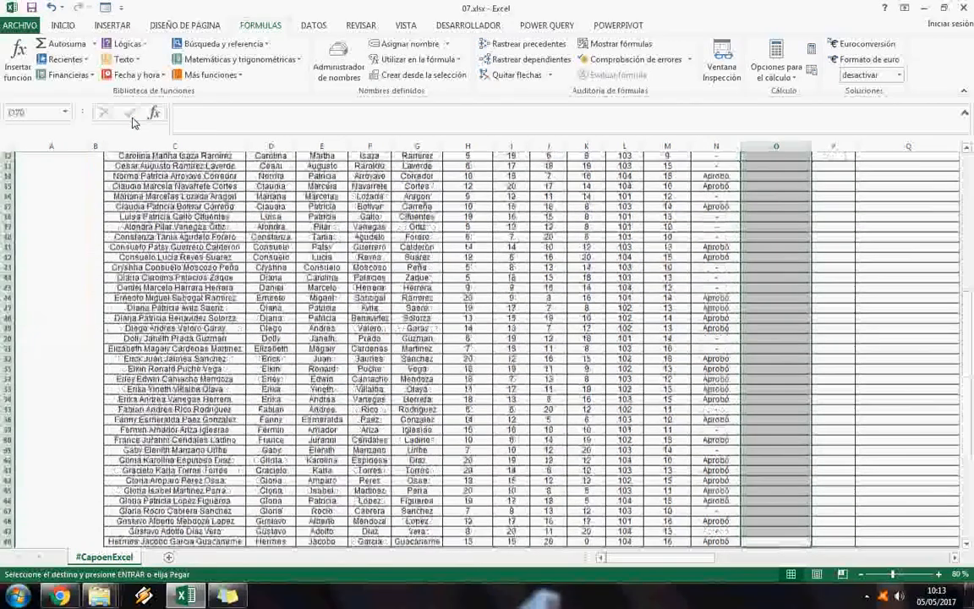
key(Return)
- Examine the results of the copied formula in the first rows of column O, ending at O13
key(ctrl+Up)
key(Down)
key(Down)
key(Down)
key(Down)
key(Down)
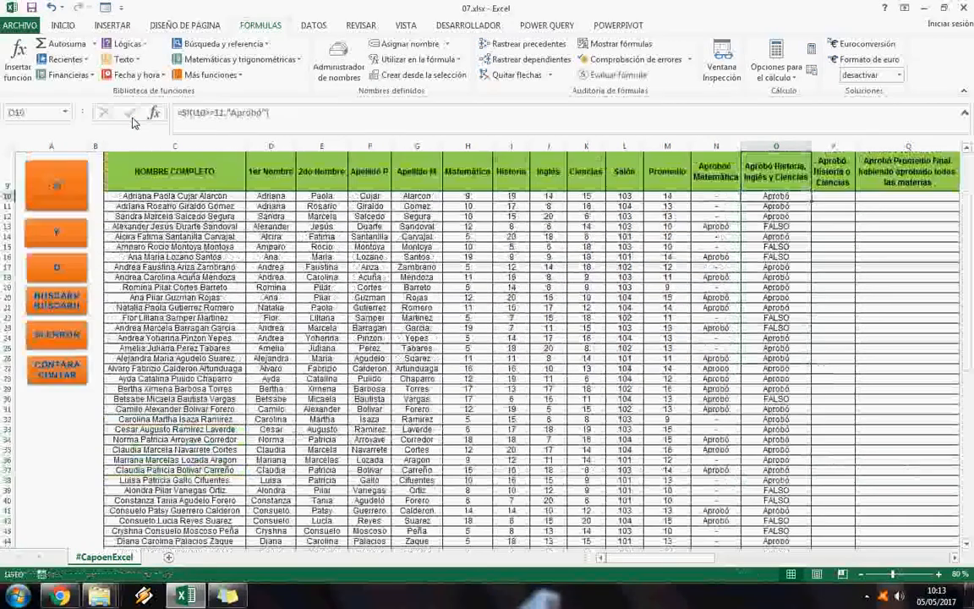
key(Down)
key(Down)
key(Down)
key(Down)
key(Down)
key(Down)
key(Up)
key(Up)
key(Up)
key(Up)
key(Up)
key(Up)
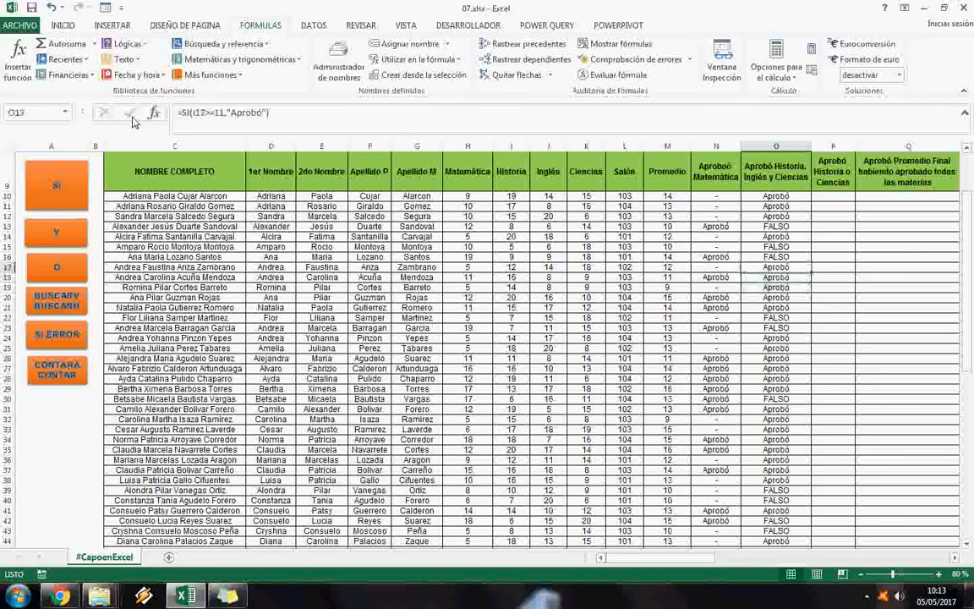
key(Up)
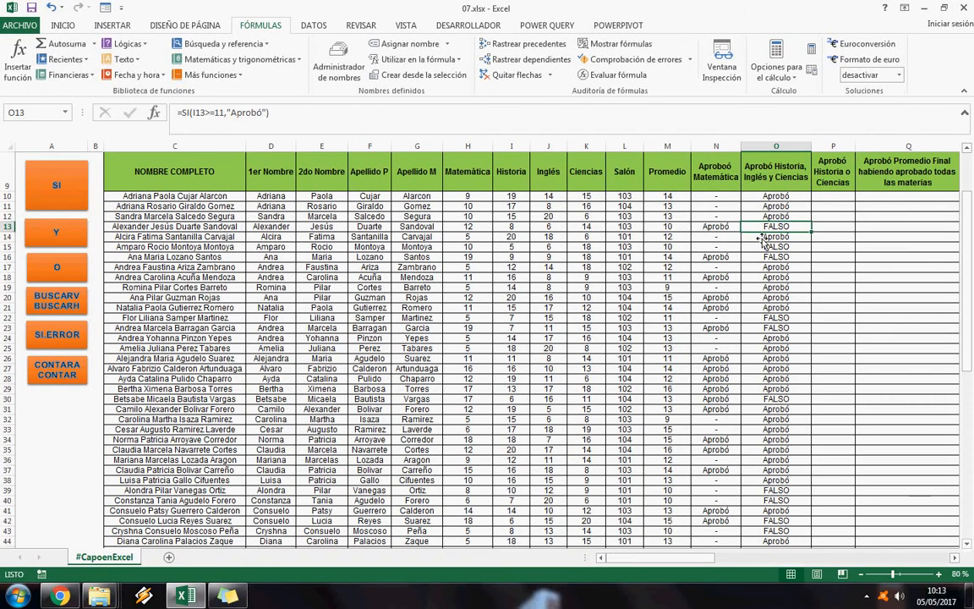
- Add "-" as the value-if-false argument of the O10 formula, making it =SI(I10>=11,"Aprobó","-")
key(Up)
key(Up)
key(Up)
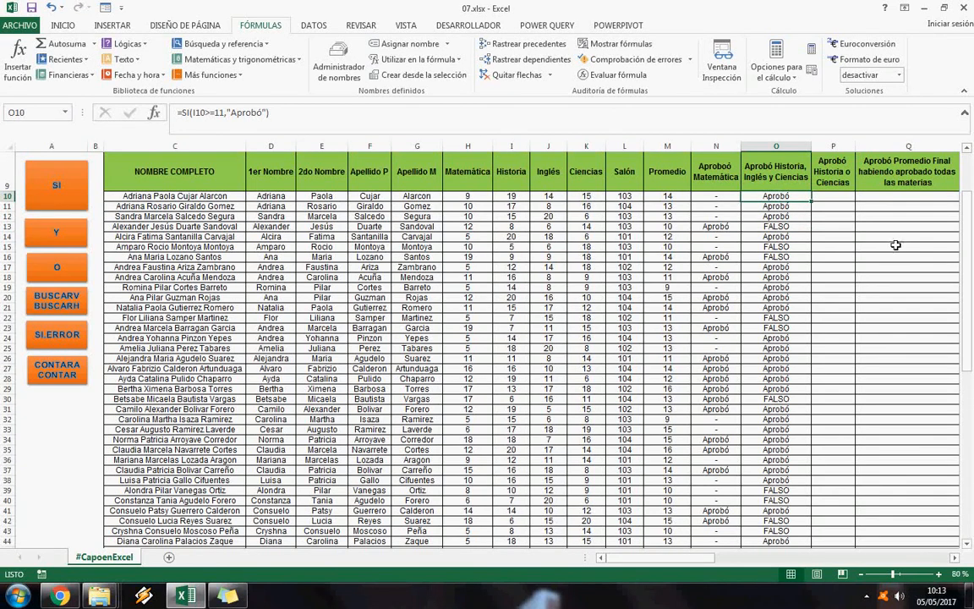
click(258, 114)
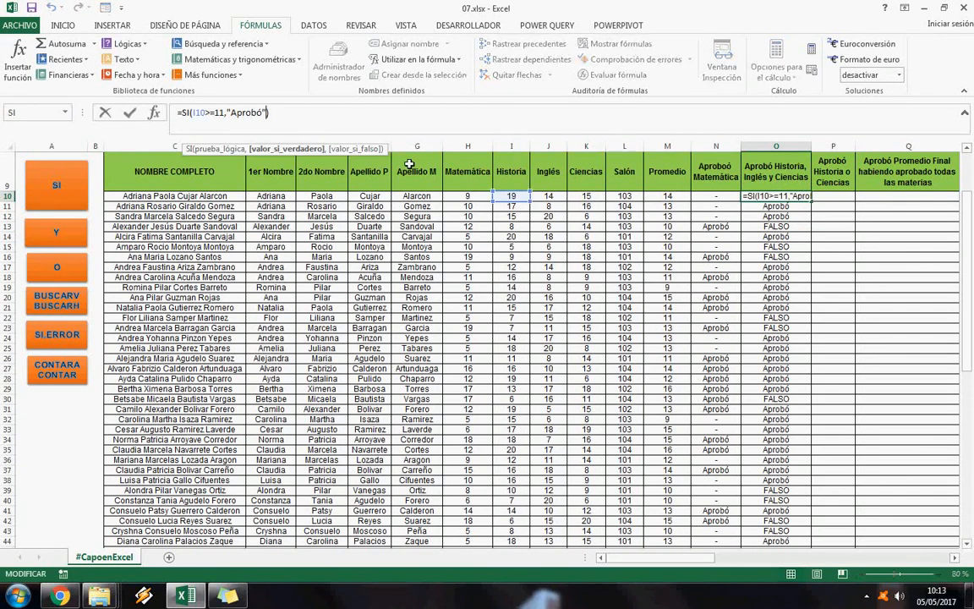
text(,)
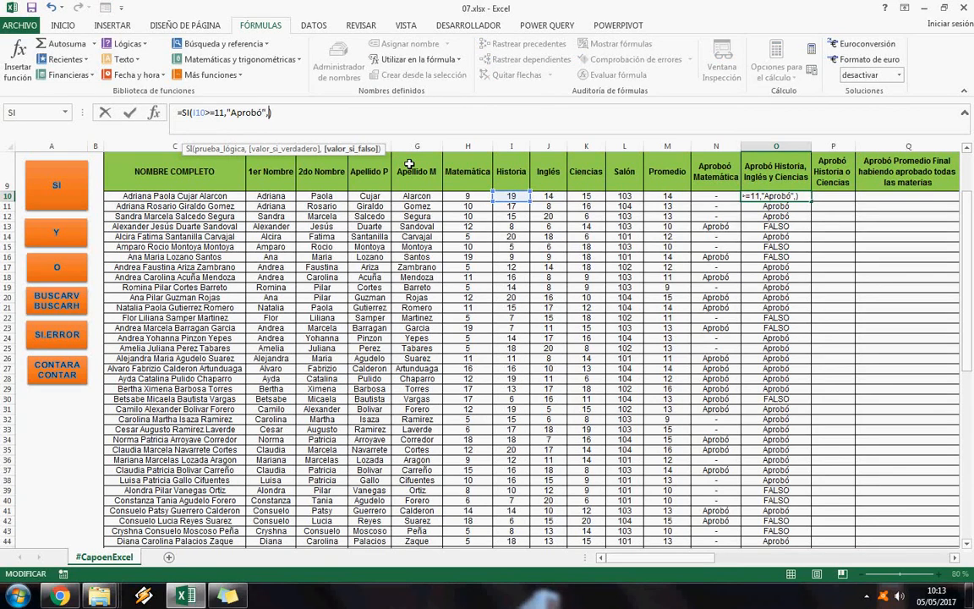
text("-")
click(130, 114)
- Copy the corrected O10 formula over the remaining student rows of the Historia, Inglés y Ciencias column
key(ctrl+c)
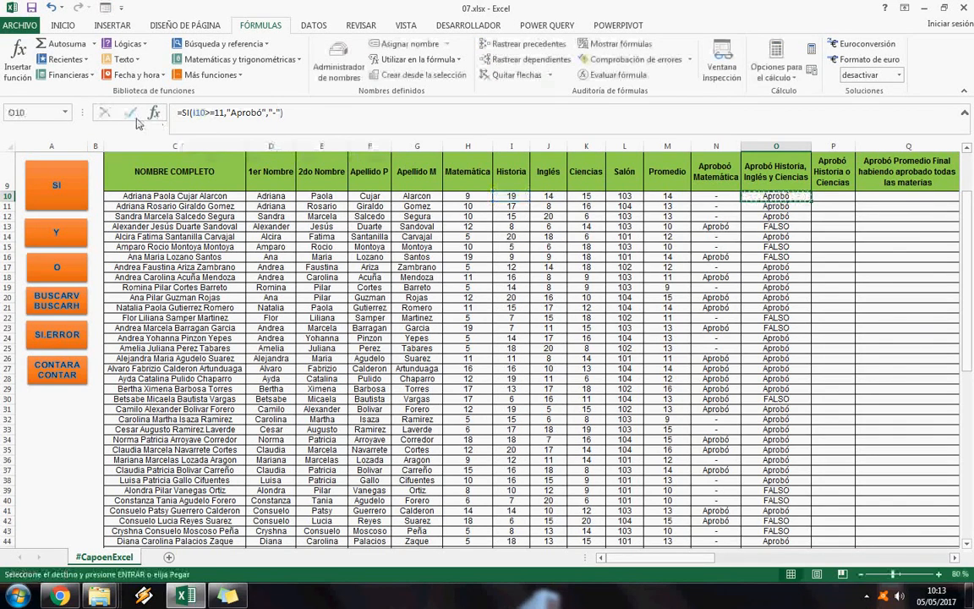
key(Down)
key(ctrl+shift+Down)
key(ctrl+BackSpace)
key(Return)
key(Down)
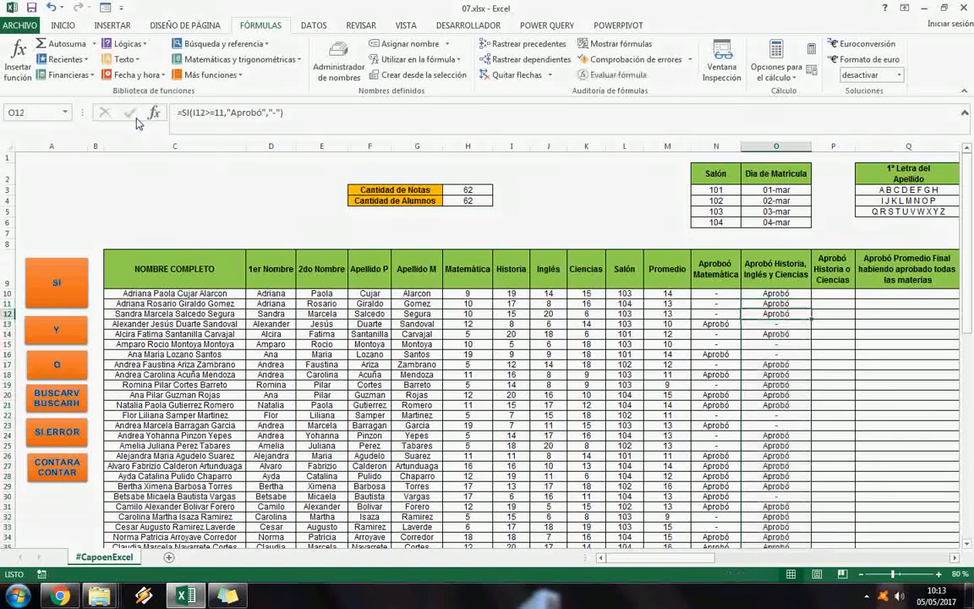
- Clear the SI formulas from O10 to the last student row of the Historia, Inglés y Ciencias column
click(777, 295)
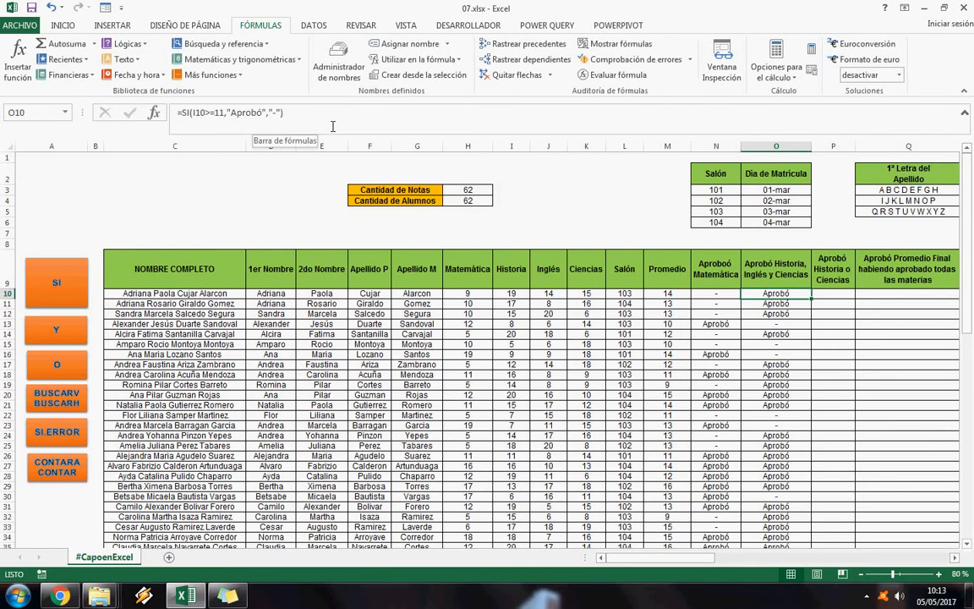
text(=)
key(Escape)
key(ctrl+shift+Down)
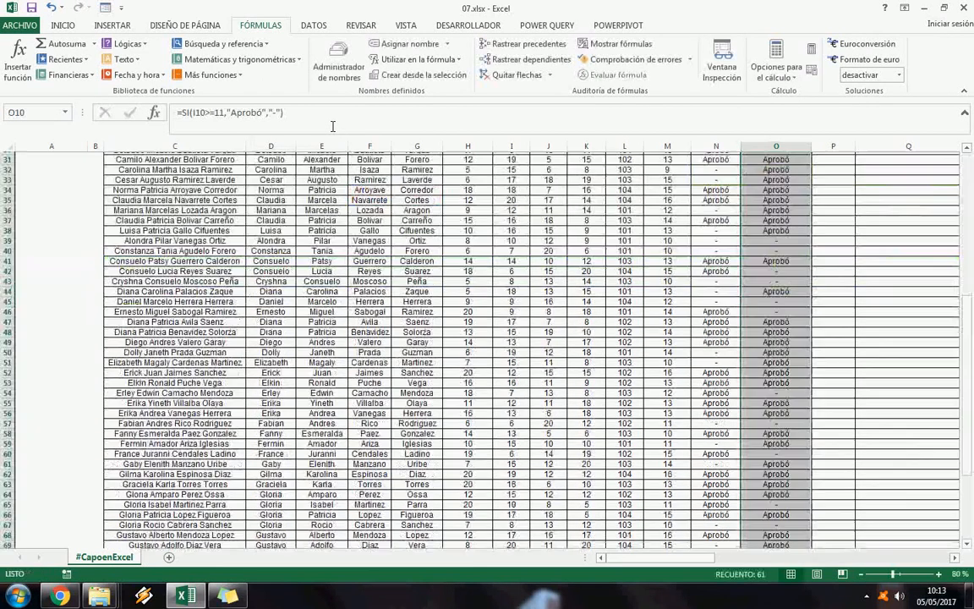
key(Delete)
- Start a Y formula in O10 with the Historia condition I10>=11 as its first logical argument
text(=y/)
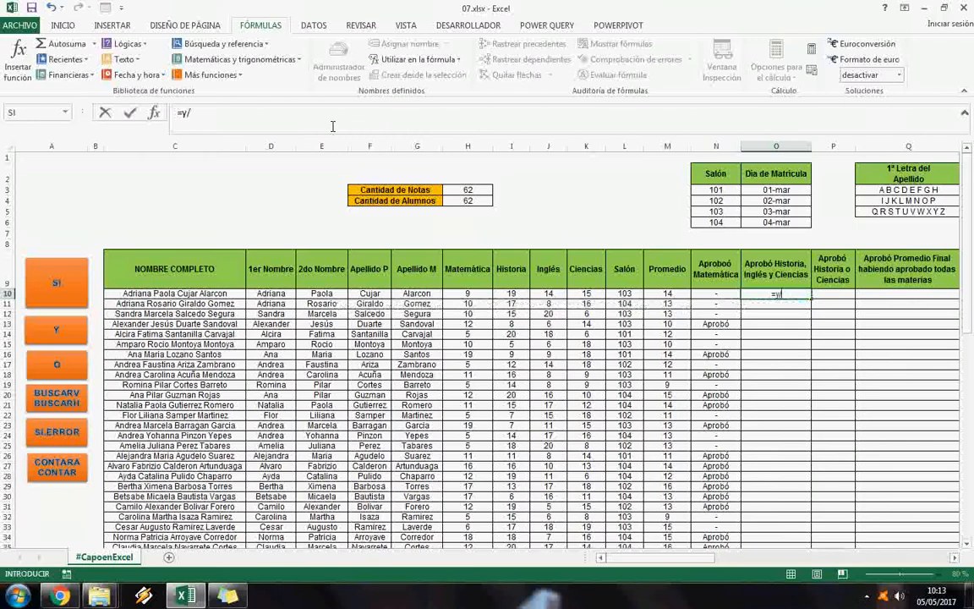
key(BackSpace)
text(()
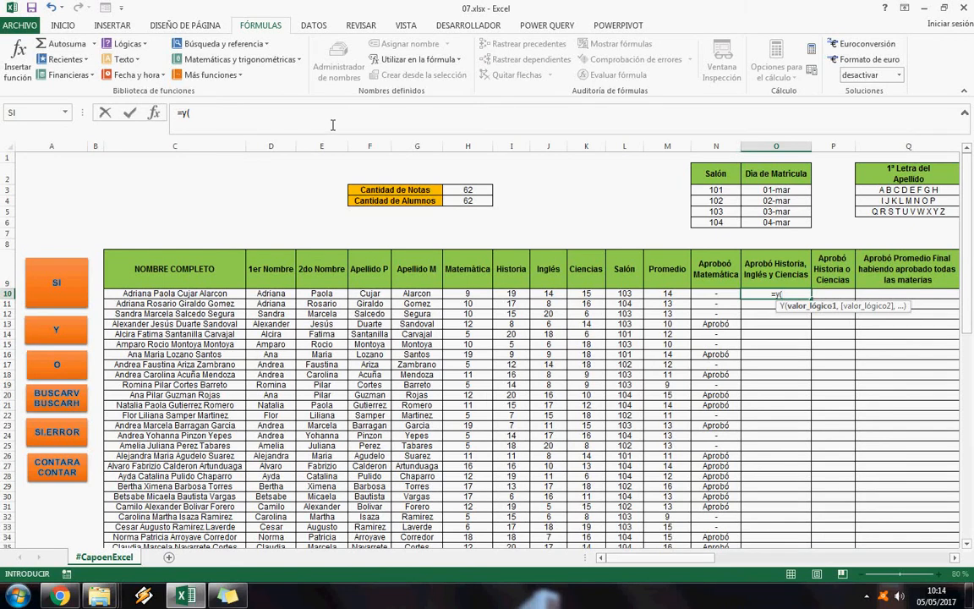
click(514, 294)
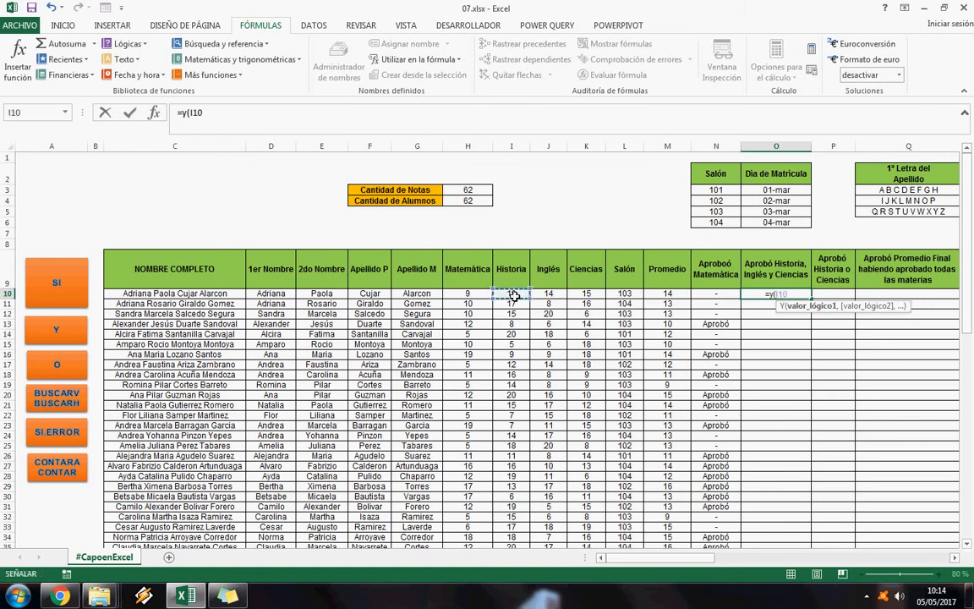
text(>)
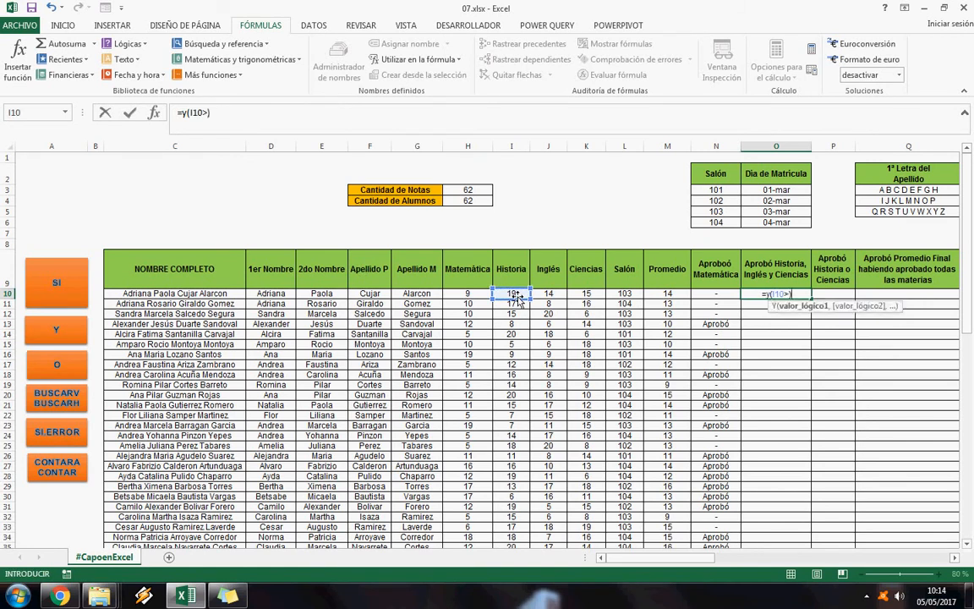
text(=11,)
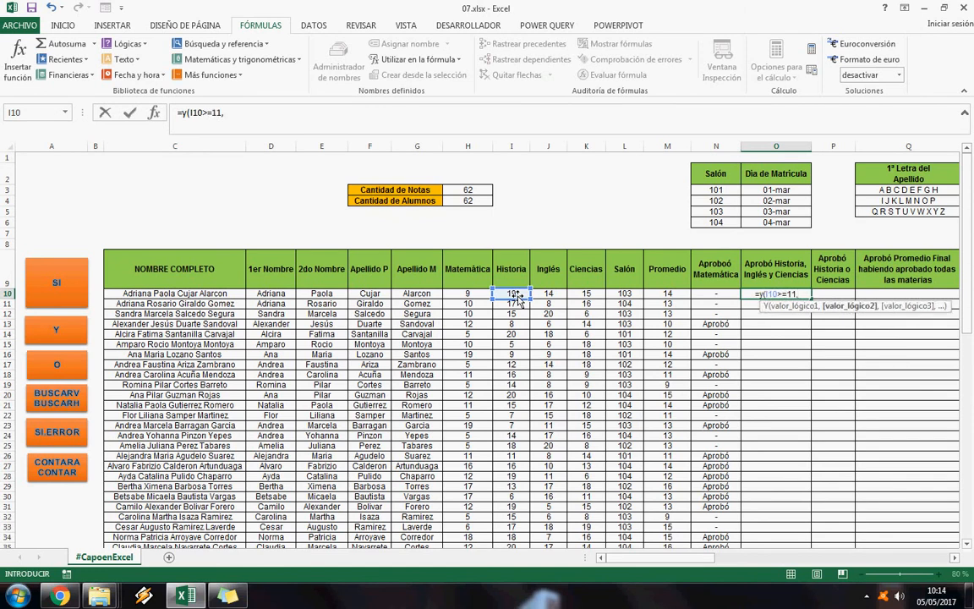
- Add the Inglés and Ciencias conditions to O10 and commit it as =Y(I10>=11,J10>=11,K10>=11)
click(550, 294)
text(>)
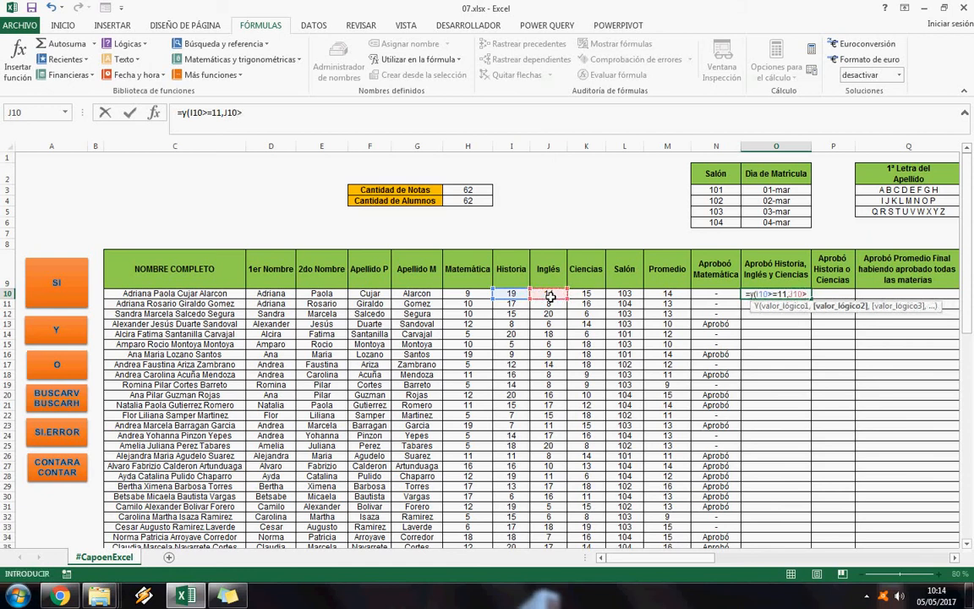
text(=)
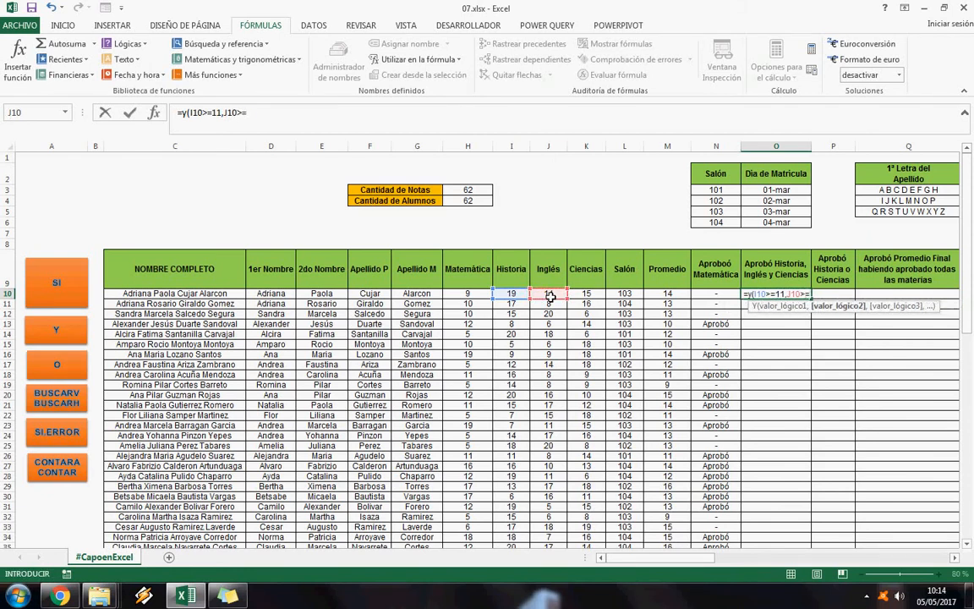
text(11,)
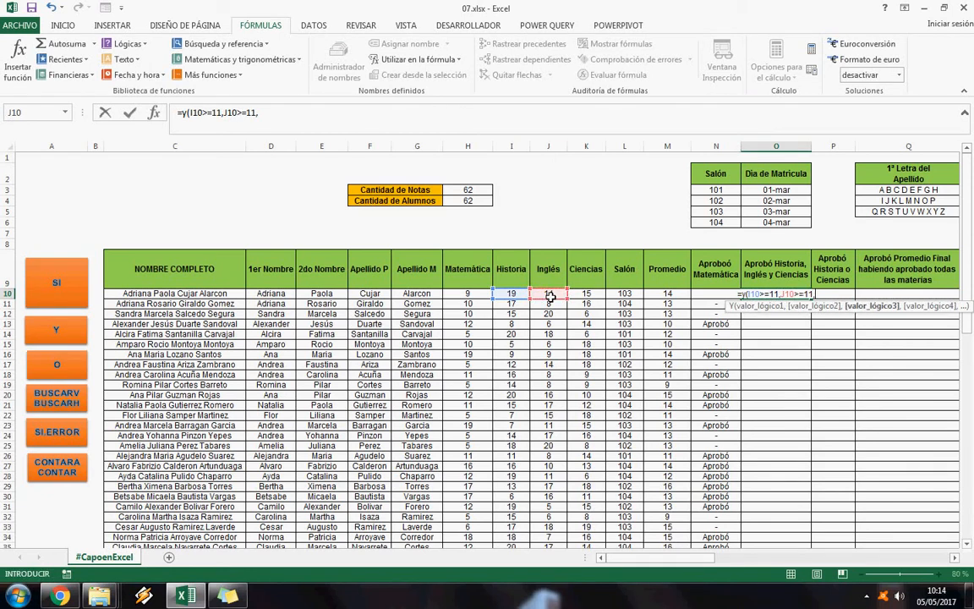
click(595, 301)
text(>=)
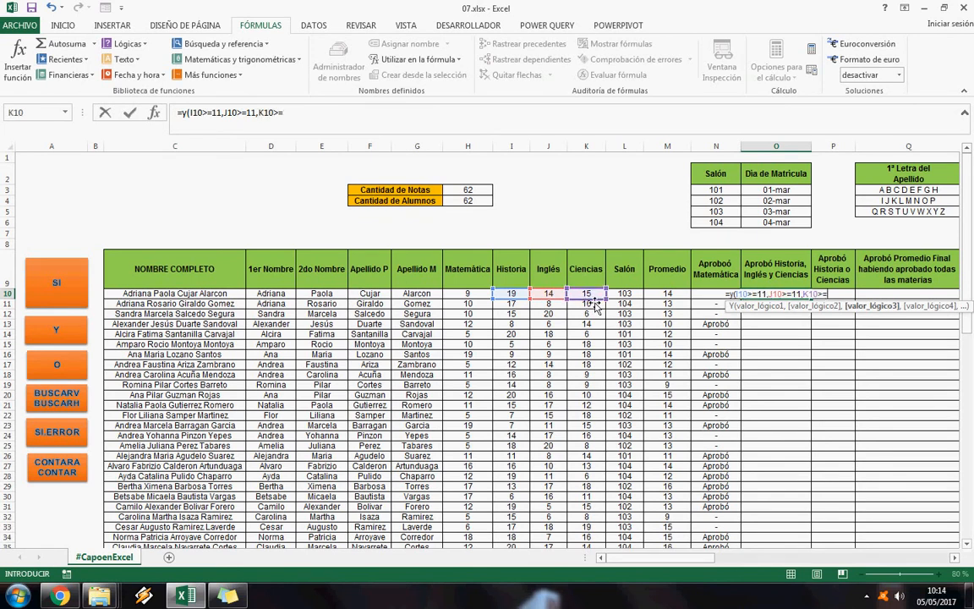
text(11)
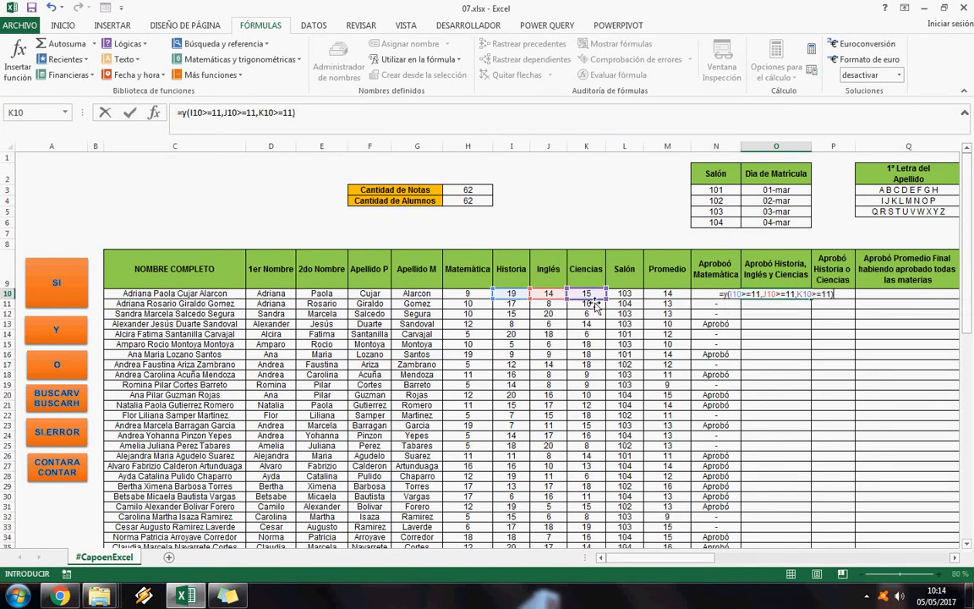
click(130, 112)
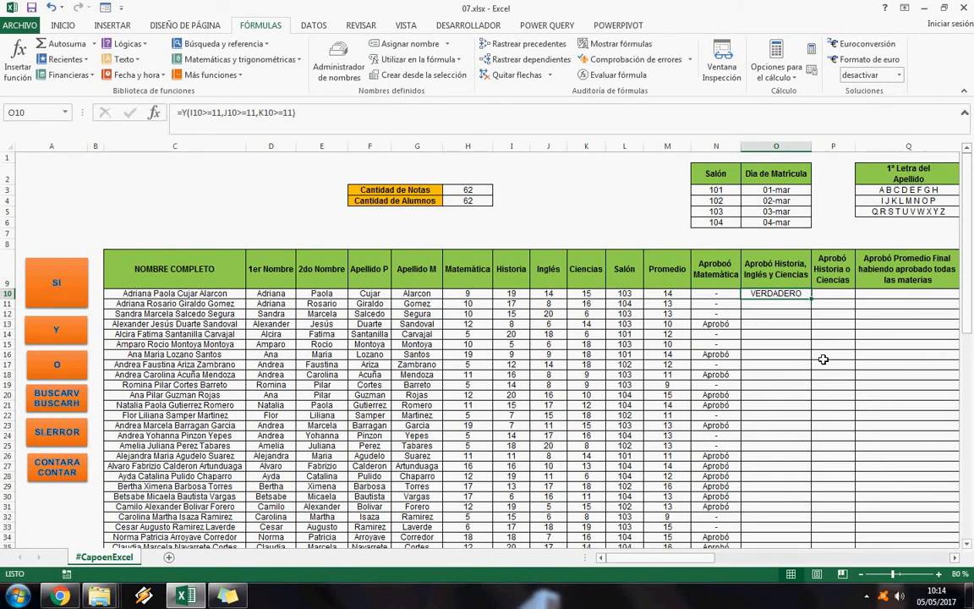
- Copy the O10 Y formula to all student rows of column O through row 71
key(ctrl+c)
key(Left)
key(ctrl+Down)
key(Right)
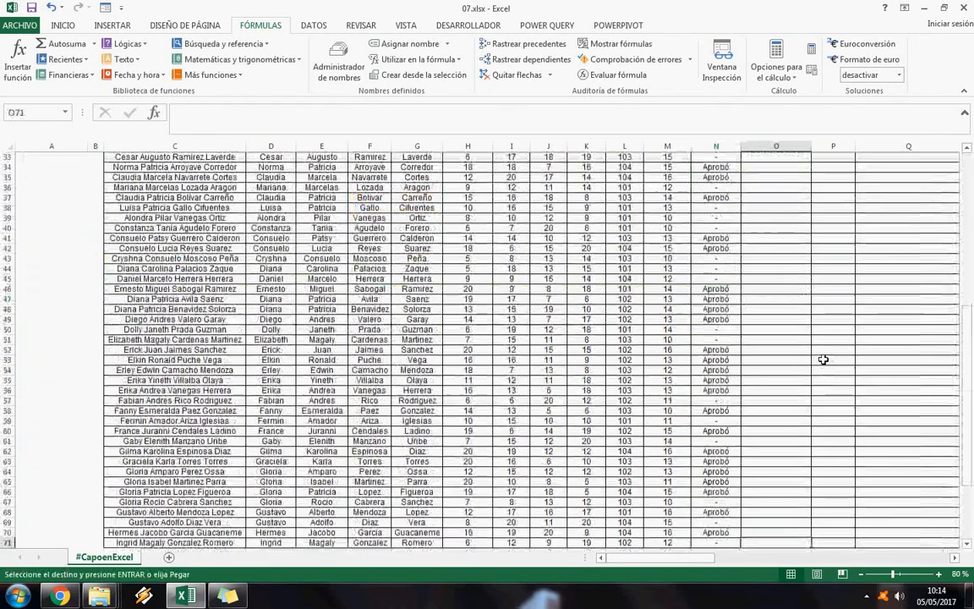
key(ctrl+shift+Up)
key(Return)
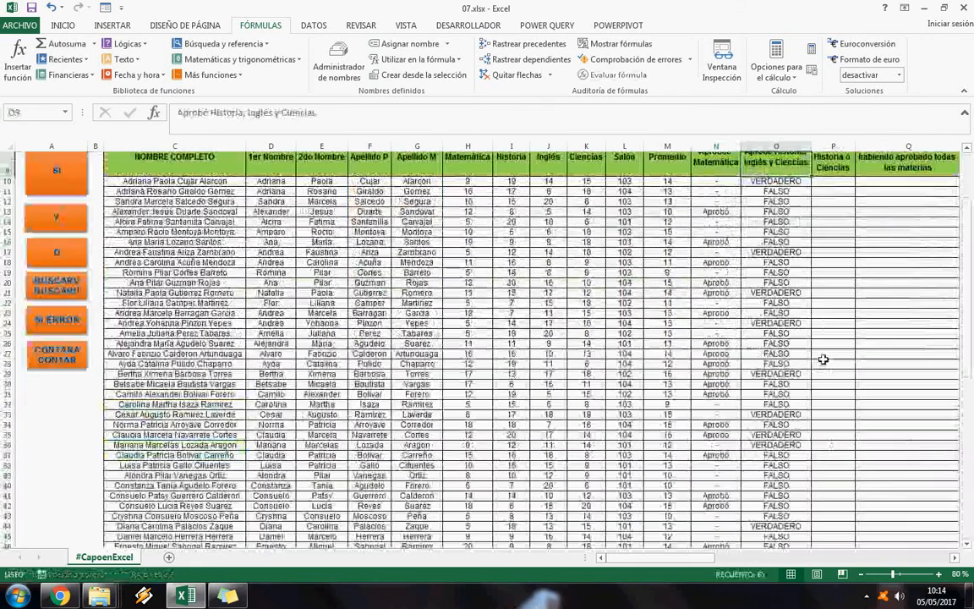
- Clear the Y formulas from O10 through the last student row of the Historia, Inglés y Ciencias column
key(ctrl+shift+Down)
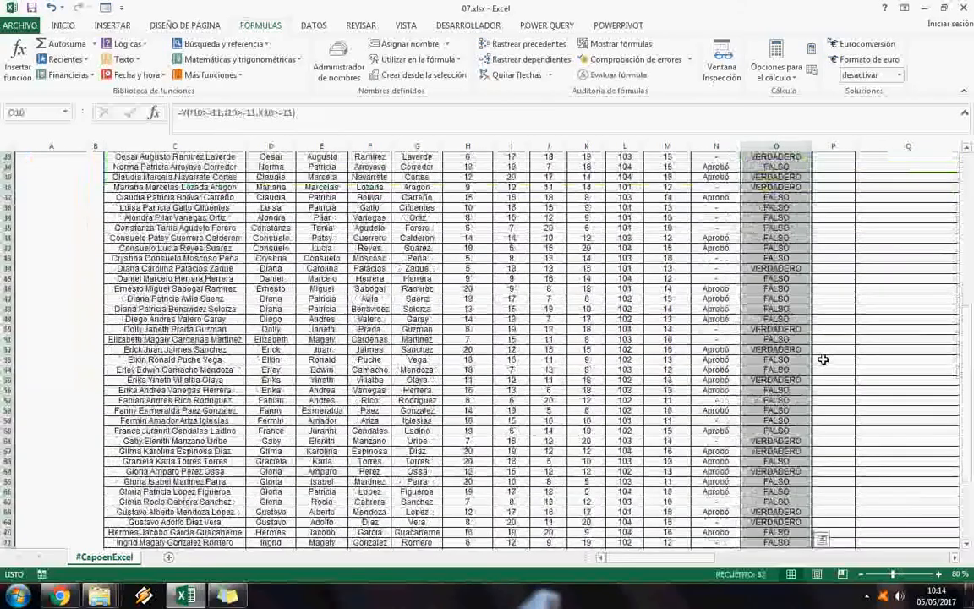
scroll(822, 359, up, 10)
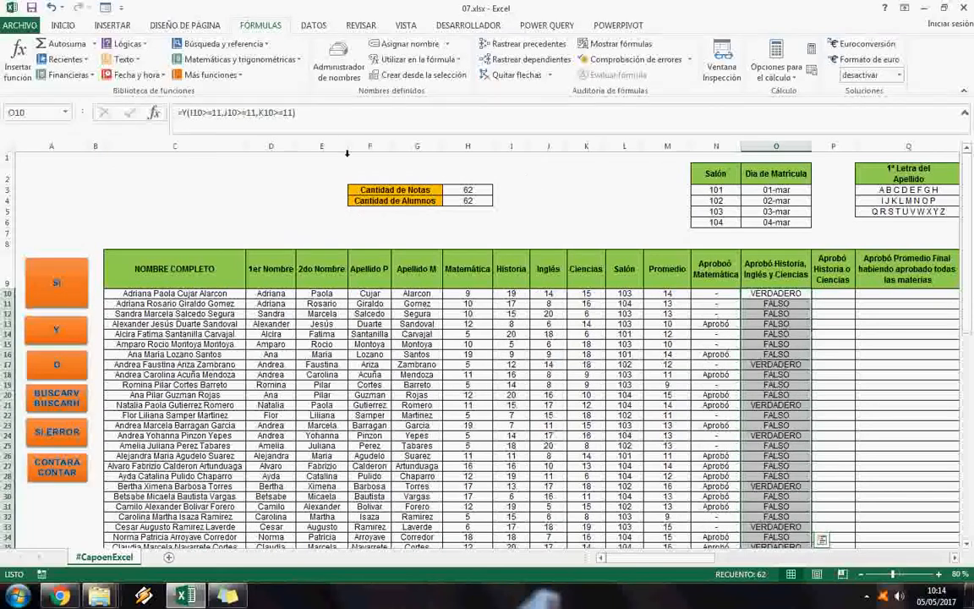
click(313, 112)
click(129, 112)
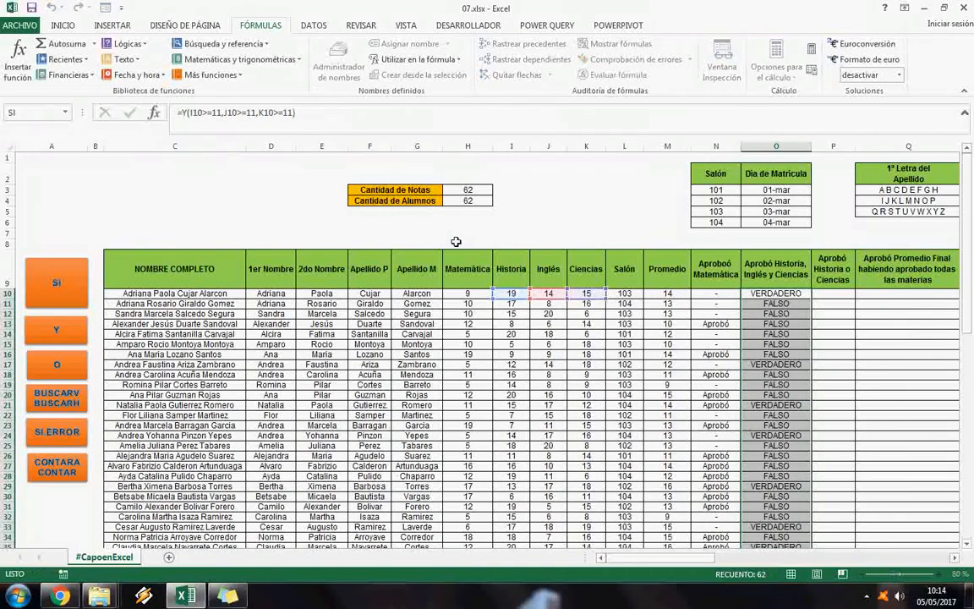
key(Delete)
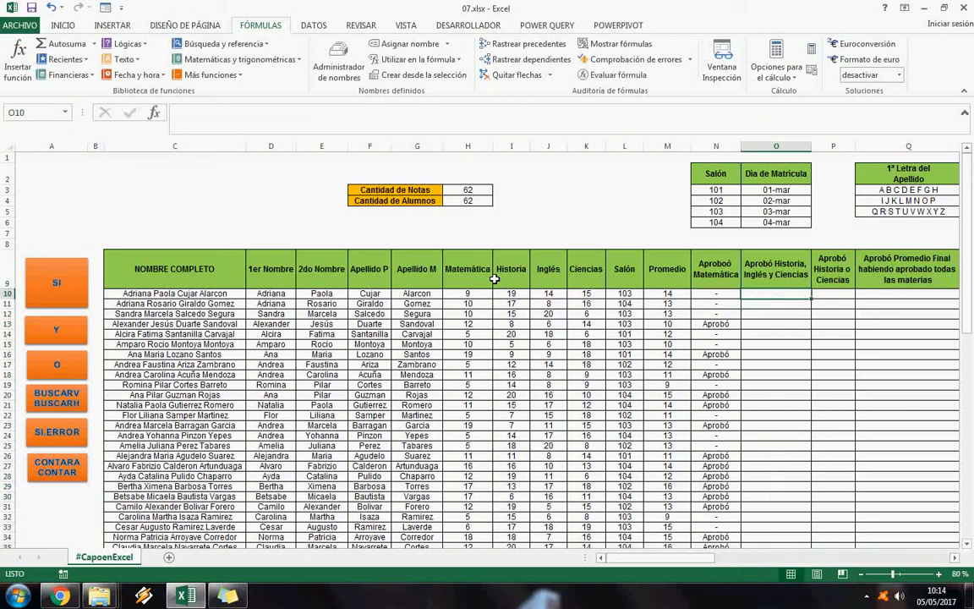
- Start a SI formula in O10 with a nested Y test whose first condition is I10>=11
text(=)
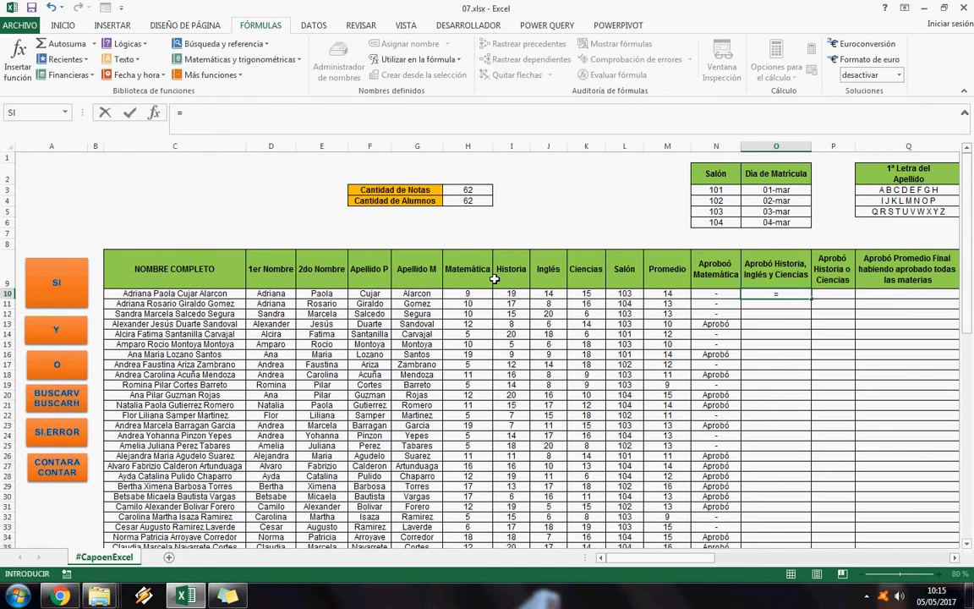
text(si()
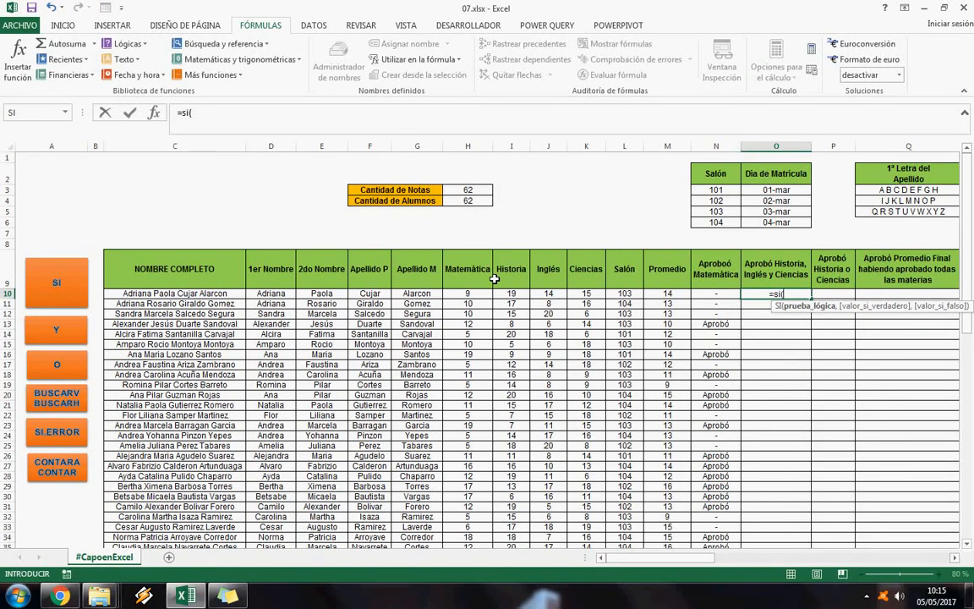
text(y()
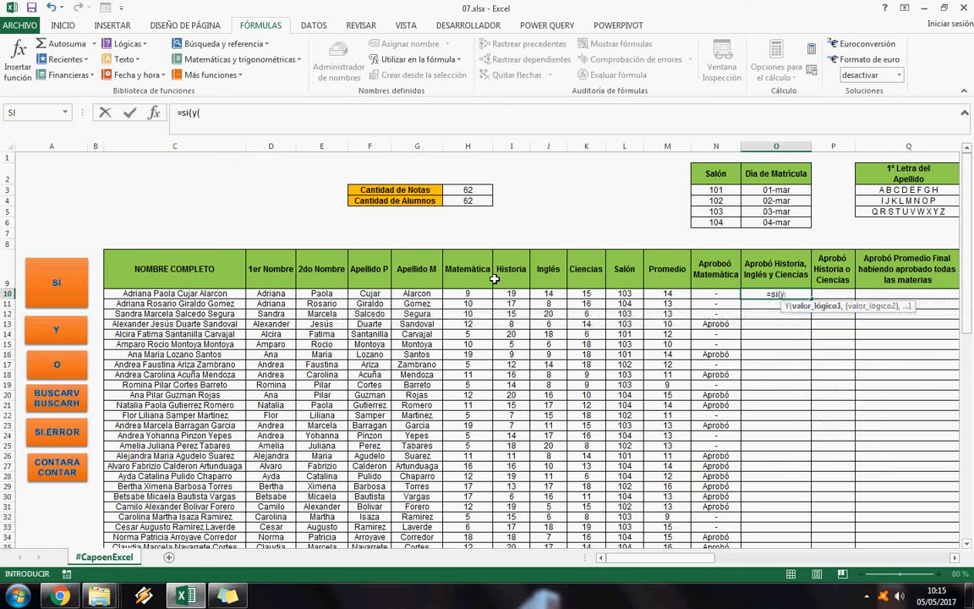
key(Left)
key(Left)
key(Left)
key(Left)
key(Left)
key(Left)
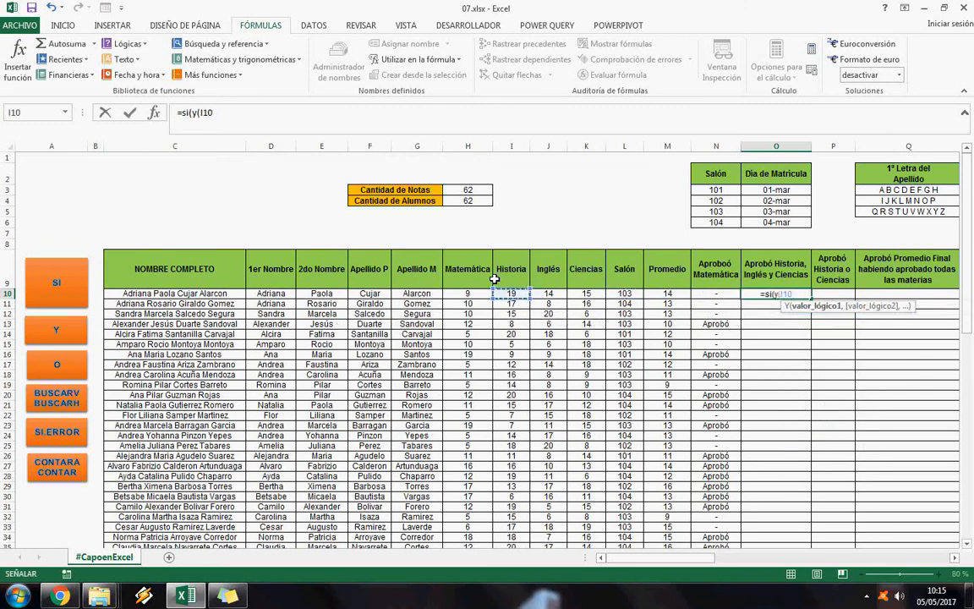
text(>=11,)
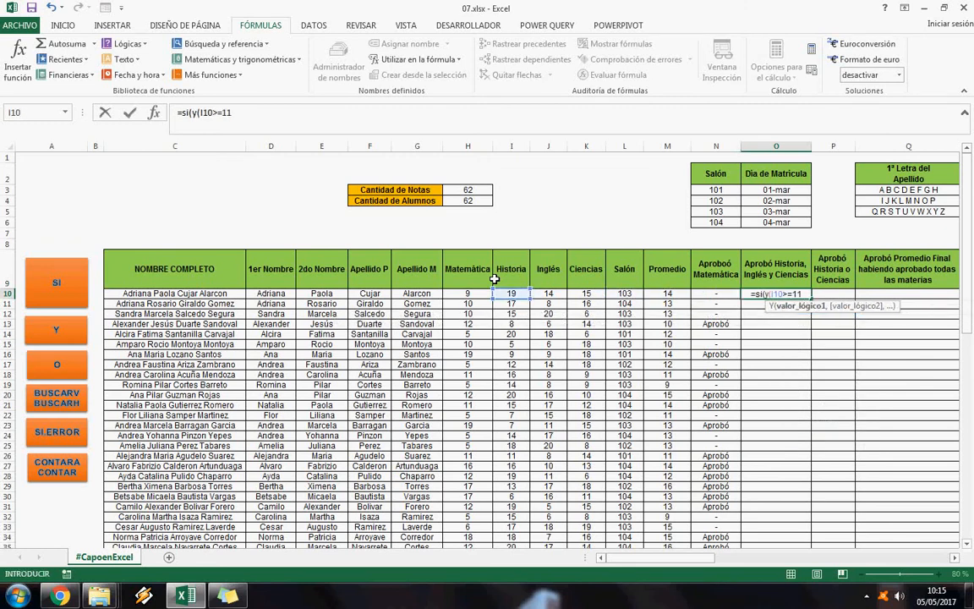
key(Left)
key(Left)
key(Left)
key(Left)
key(Left)
key(Left)
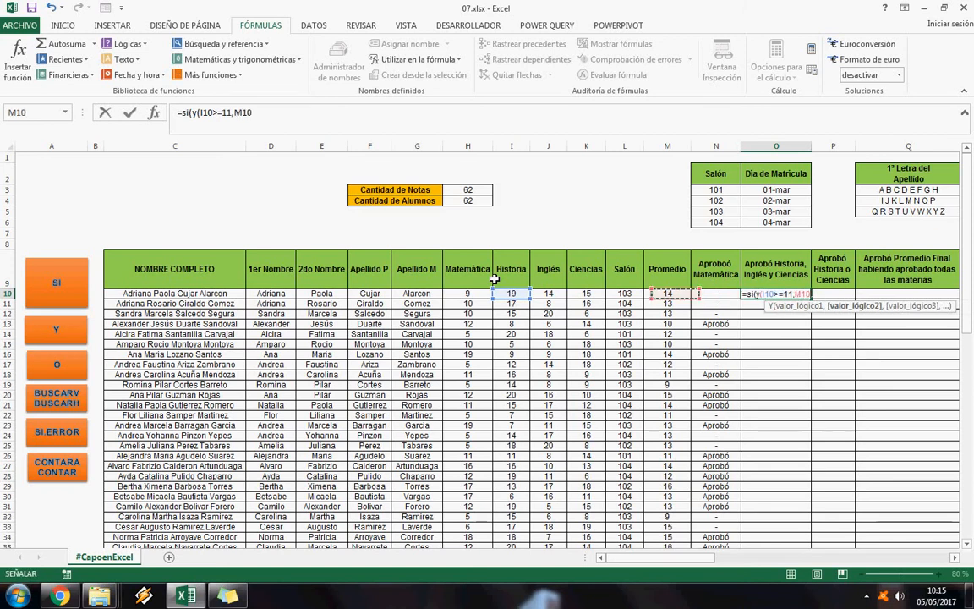
text(>)
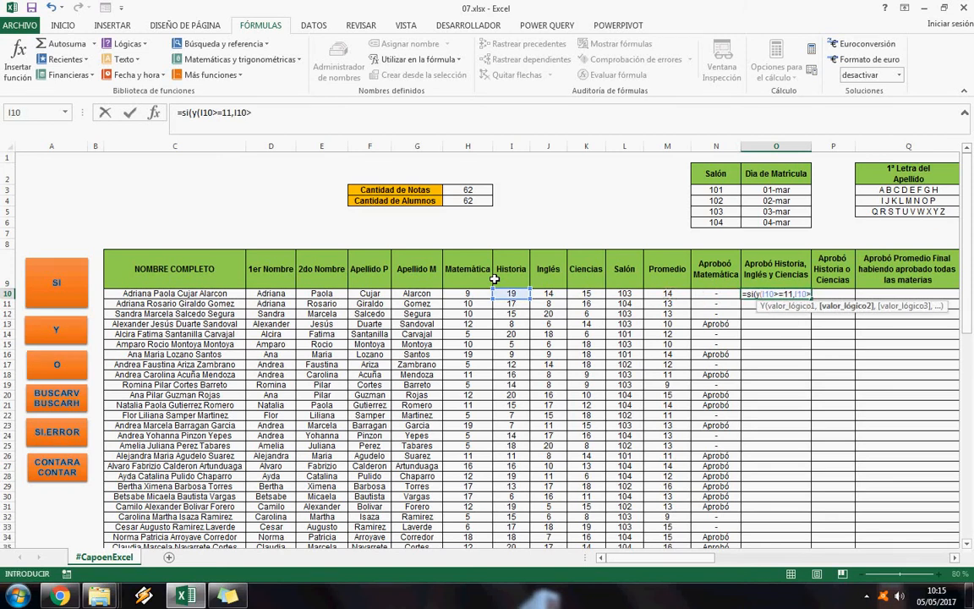
click(277, 124)
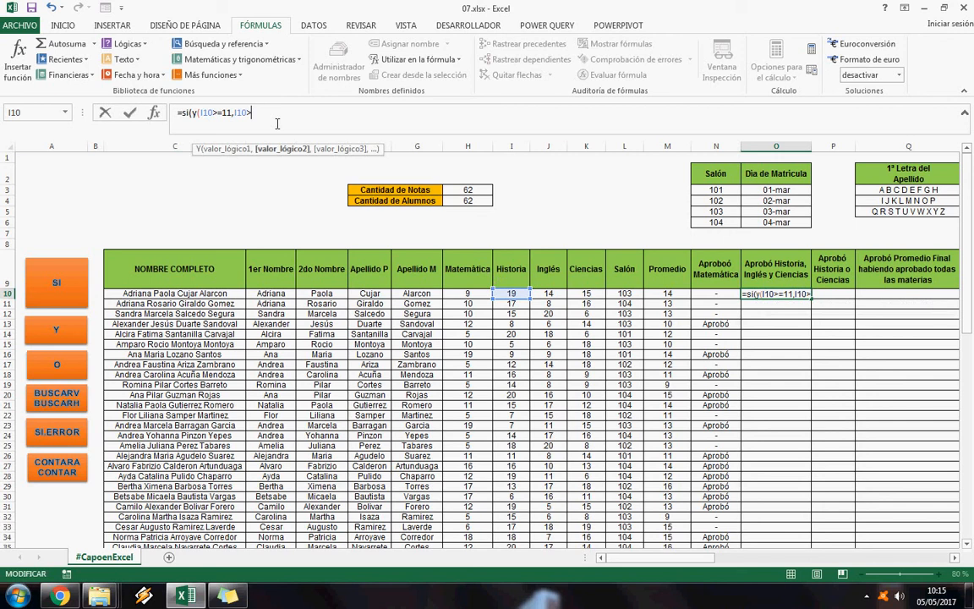
key(BackSpace)
key(BackSpace)
key(BackSpace)
key(BackSpace)
- Add the Inglés condition J10>=11 as the second argument of the nested Y test in O10
click(549, 295)
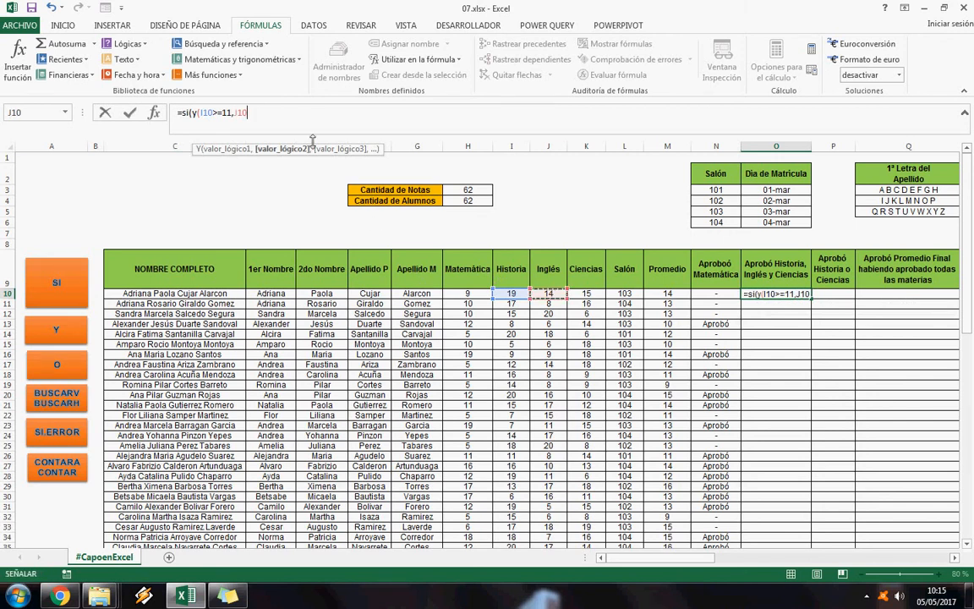
text(>=)
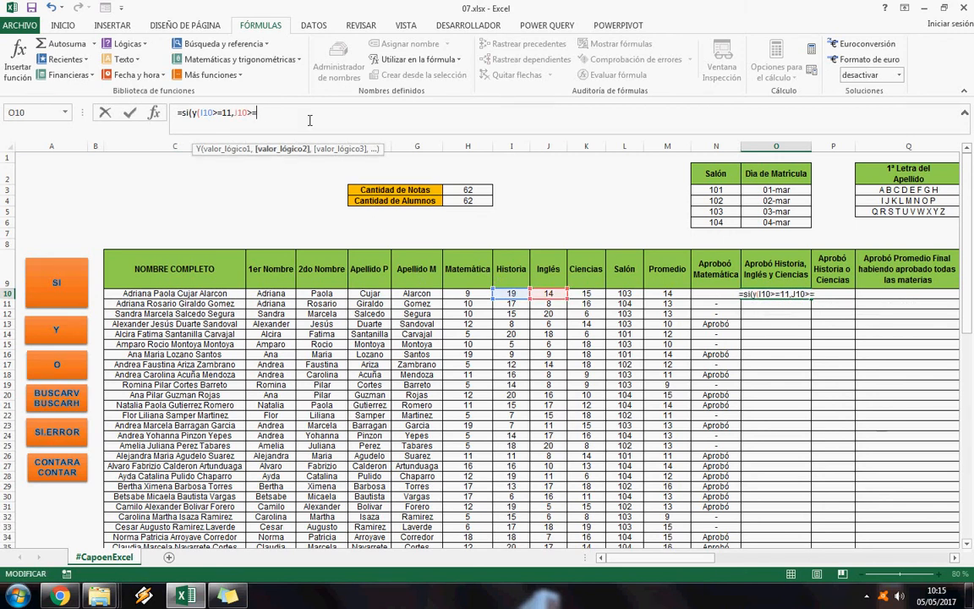
text(11,)
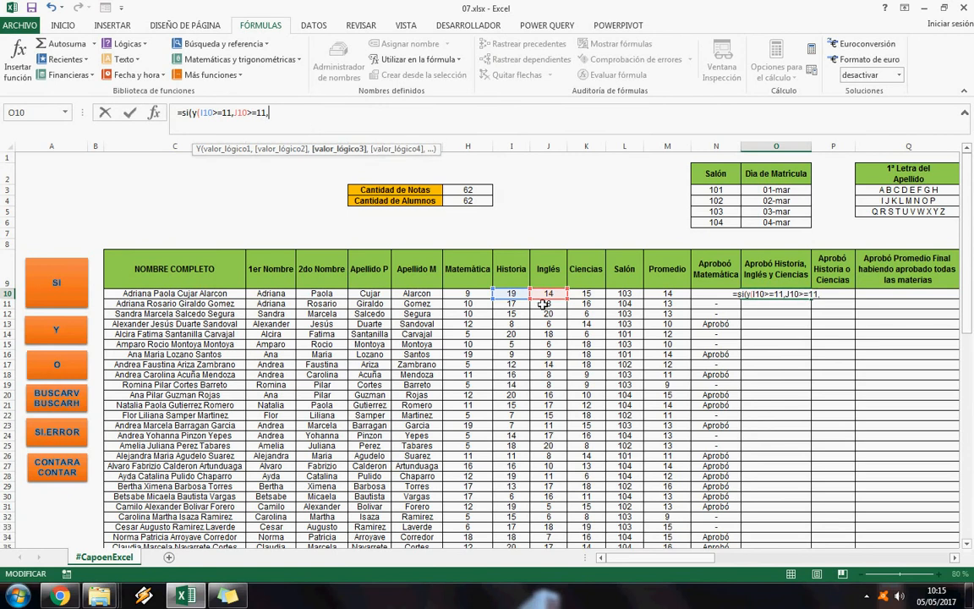
- Add the Ciencias condition K10>=11 as the third argument of the nested Y test in O10 and close the test
click(588, 295)
text(>=11)
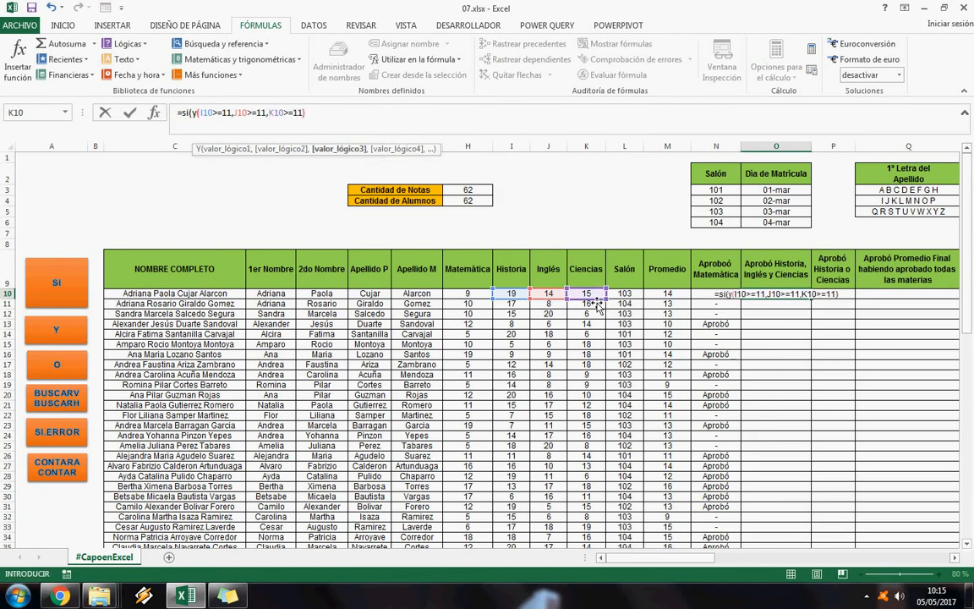
text())
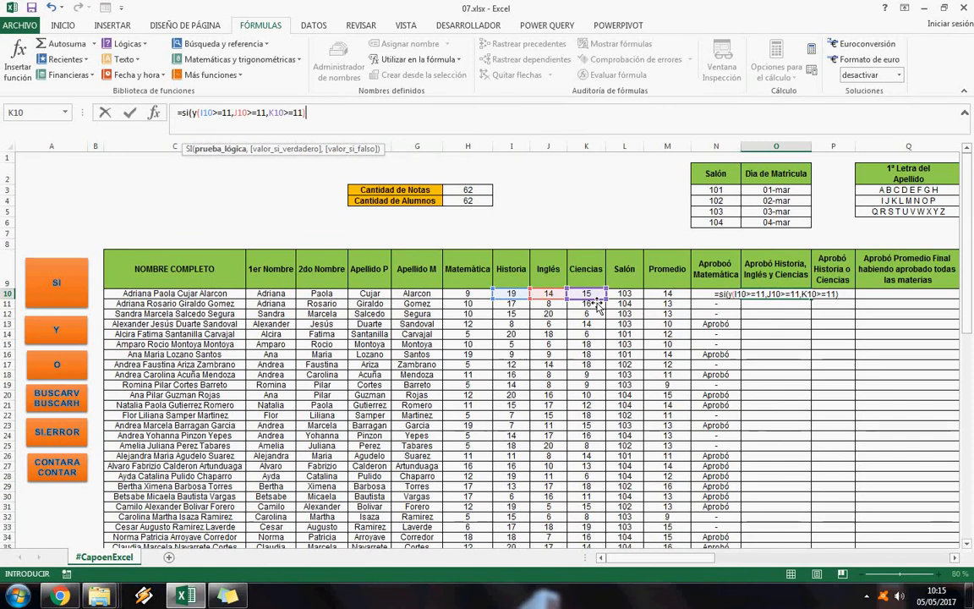
- Complete the SI formula in O10 with "Aprobó todo" as the true result and "-" as the false result
text(,)
text("Ap)
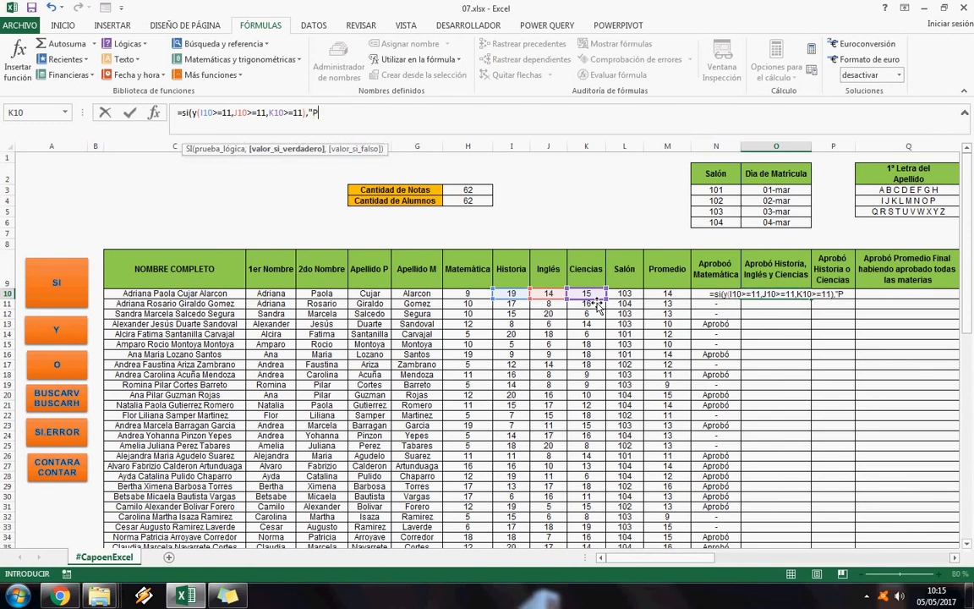
text(robó)
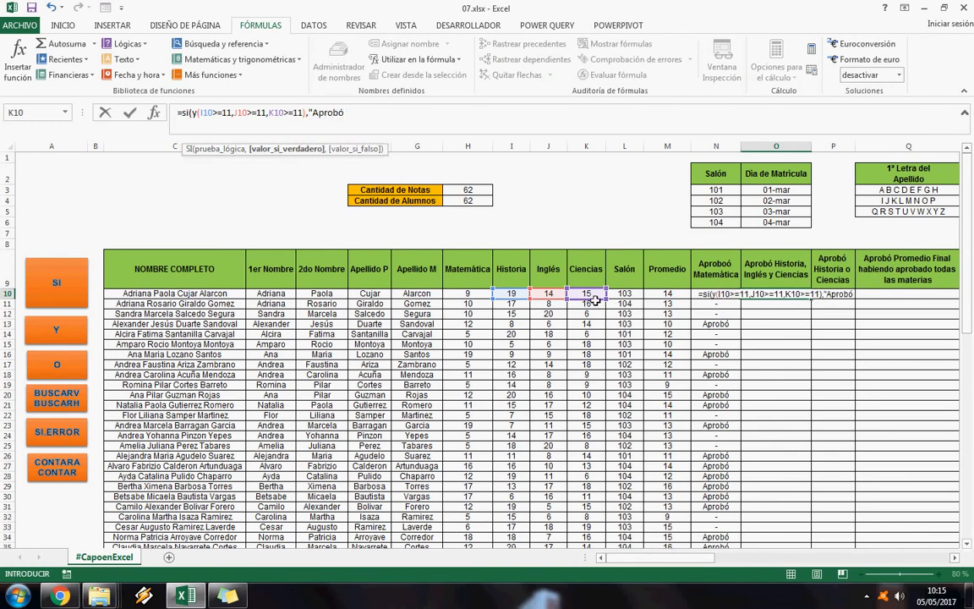
text( todo",)
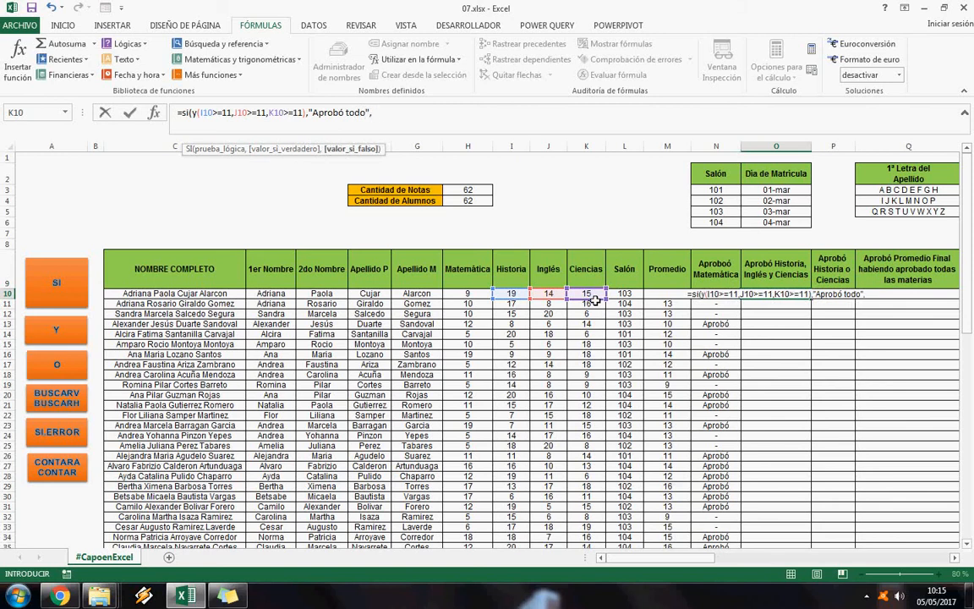
text("-"))
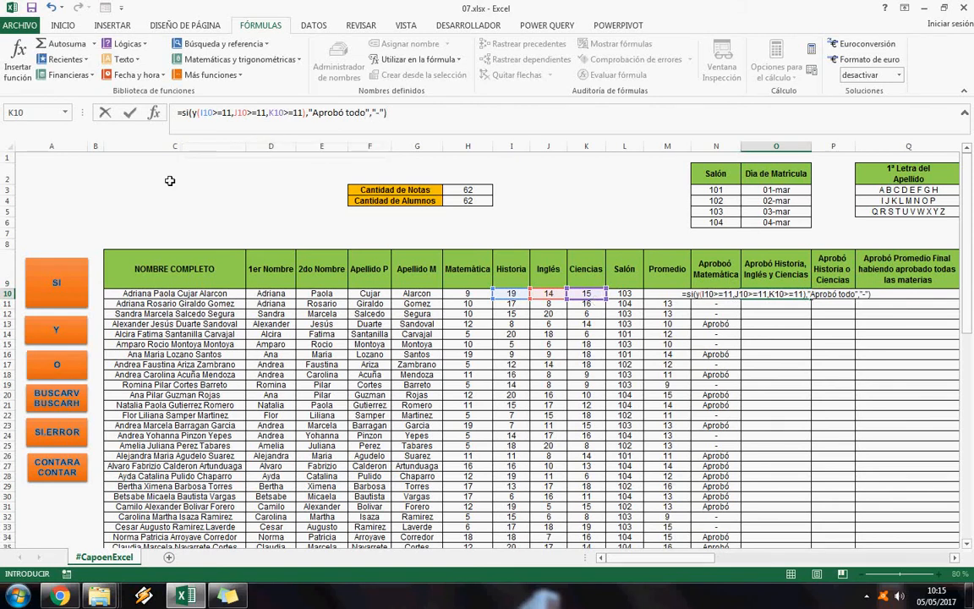
click(125, 115)
- Copy the O10 SI formula to all student rows of the Historia, Inglés y Ciencias column through row 71
key(ctrl+c)
key(Left)
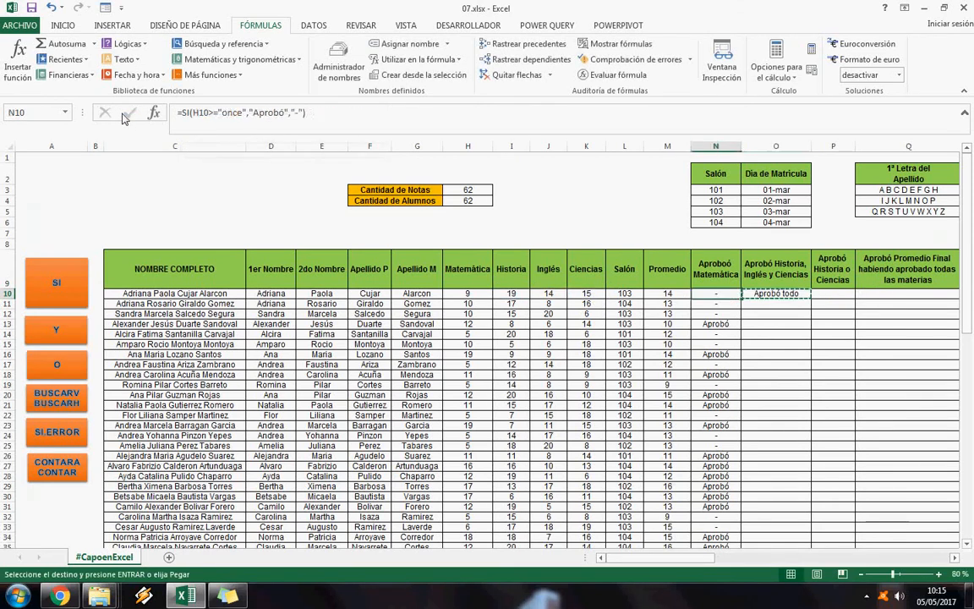
key(ctrl+Down)
key(ctrl+Up)
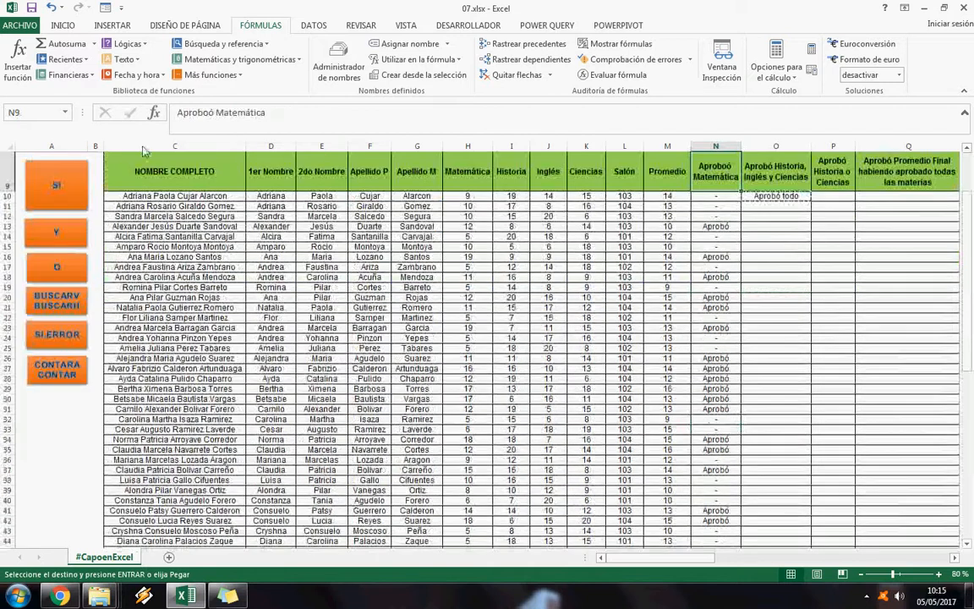
scroll(676, 311, up, 3)
click(699, 315)
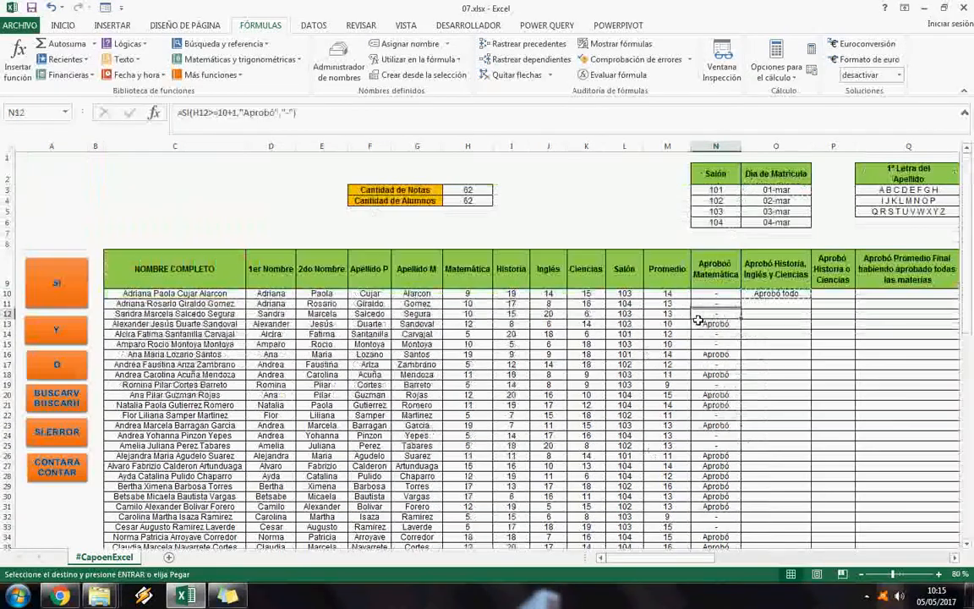
key(ctrl+Down)
key(Right)
key(ctrl+shift+Up)
key(shift+Down)
key(Return)
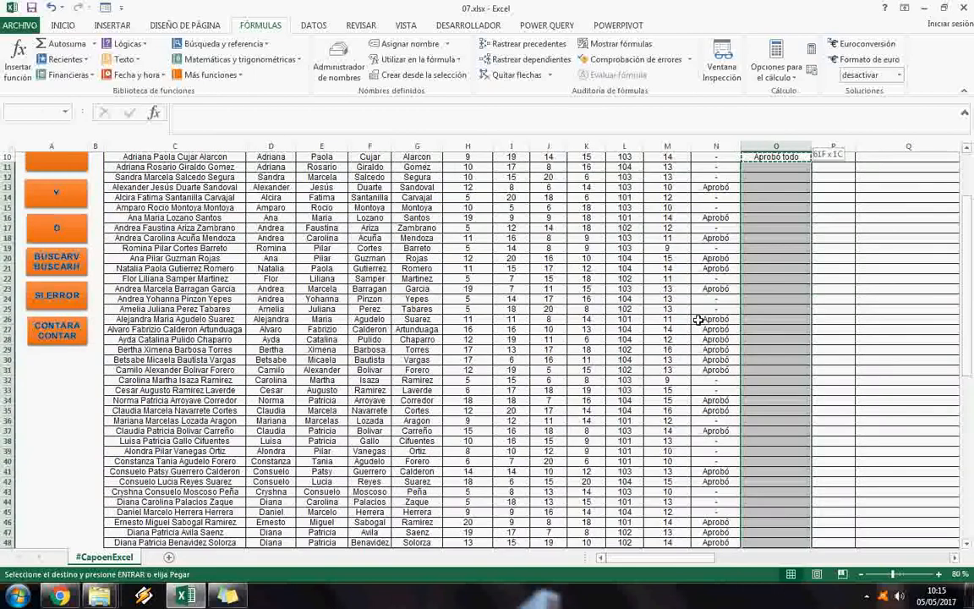
- Review the copied SI and Y formulas and their results down the Historia, Inglés y Ciencias column
scroll(906, 318, up, 10)
scroll(906, 318, up, 10)
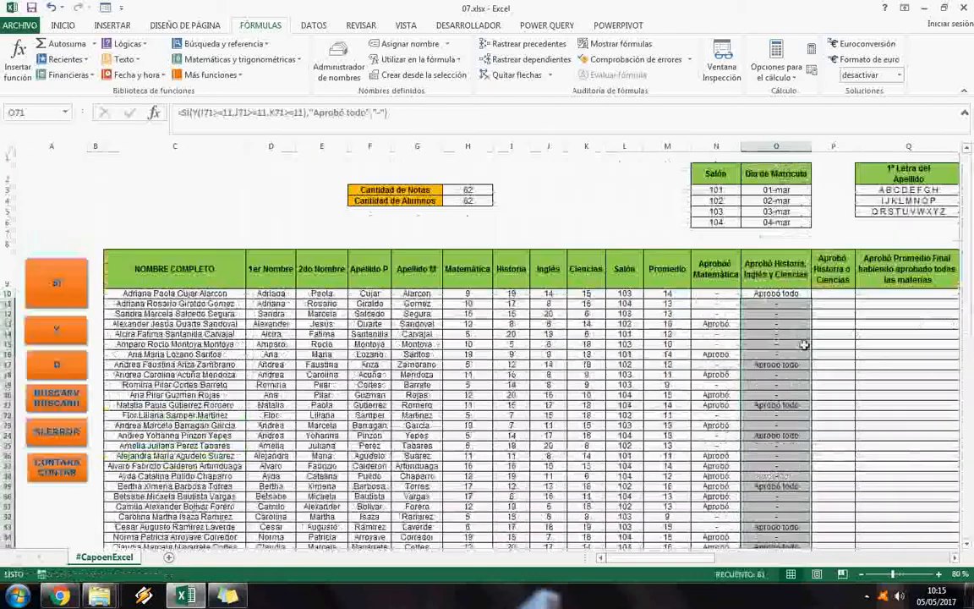
click(799, 344)
click(782, 410)
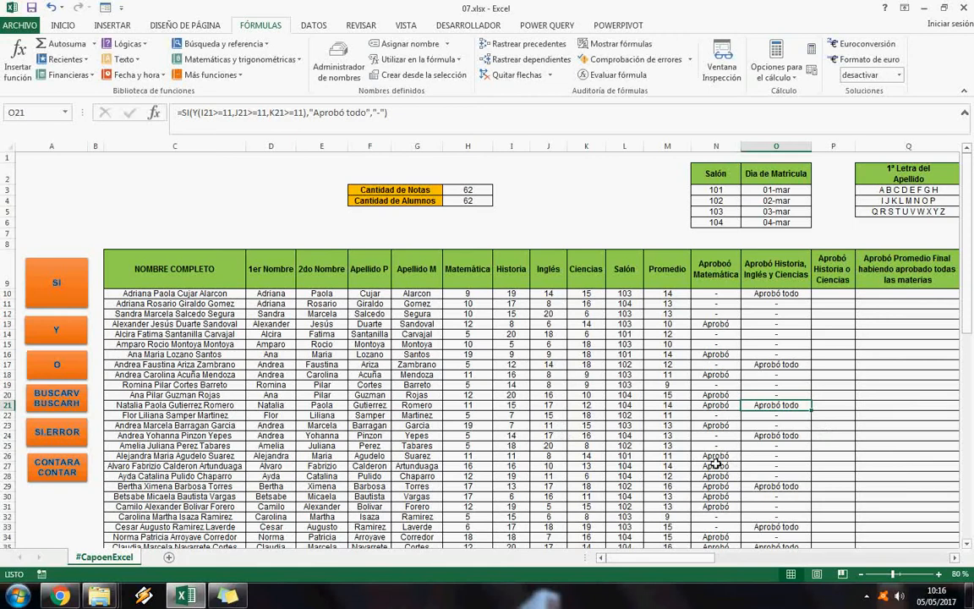
scroll(761, 451, down, 2)
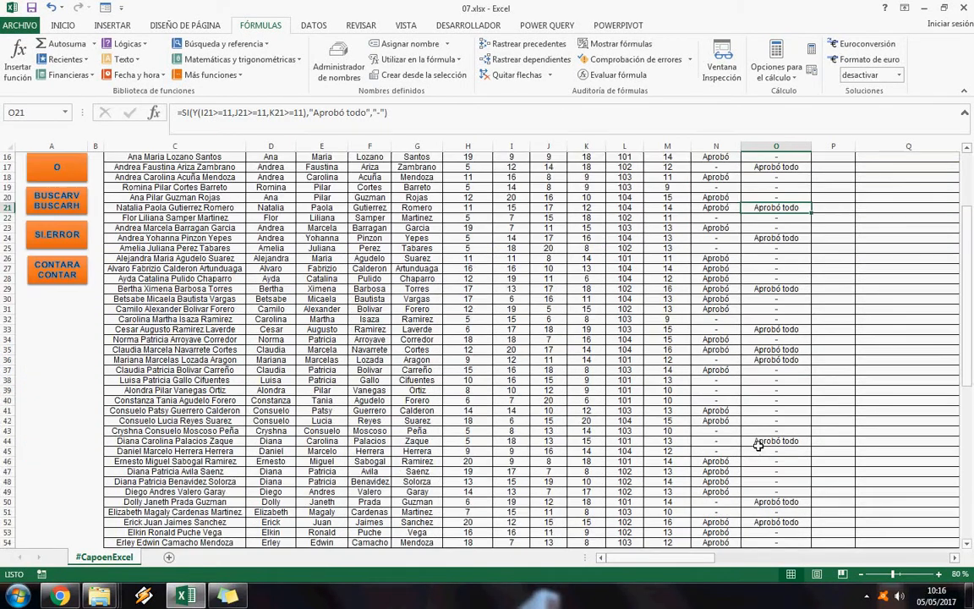
scroll(761, 451, down, 3)
scroll(758, 446, up, 5)
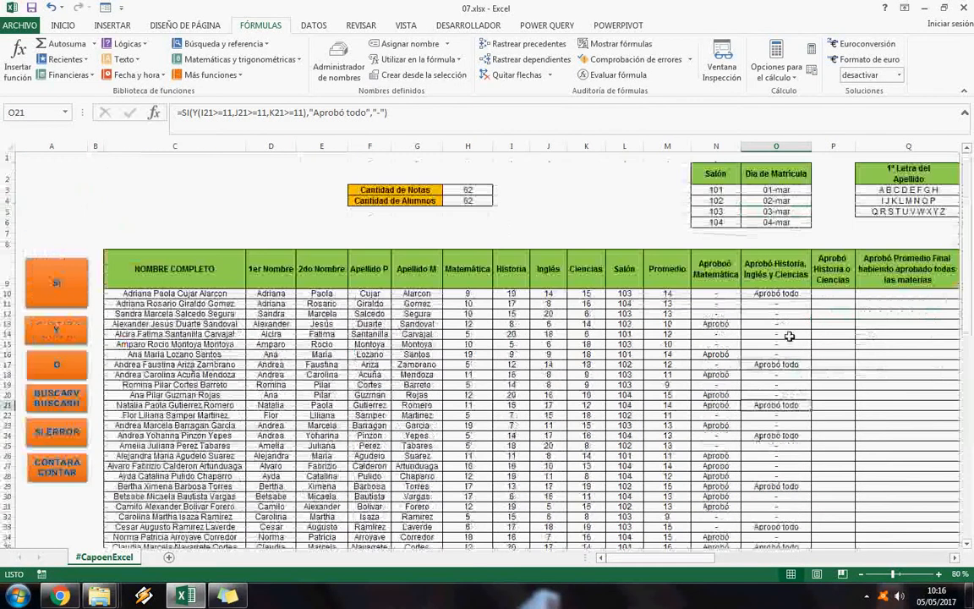
- Enter the formula =O(I10>=11,K10>=11) in P10 to test whether Historia or Ciencias was passed
click(830, 300)
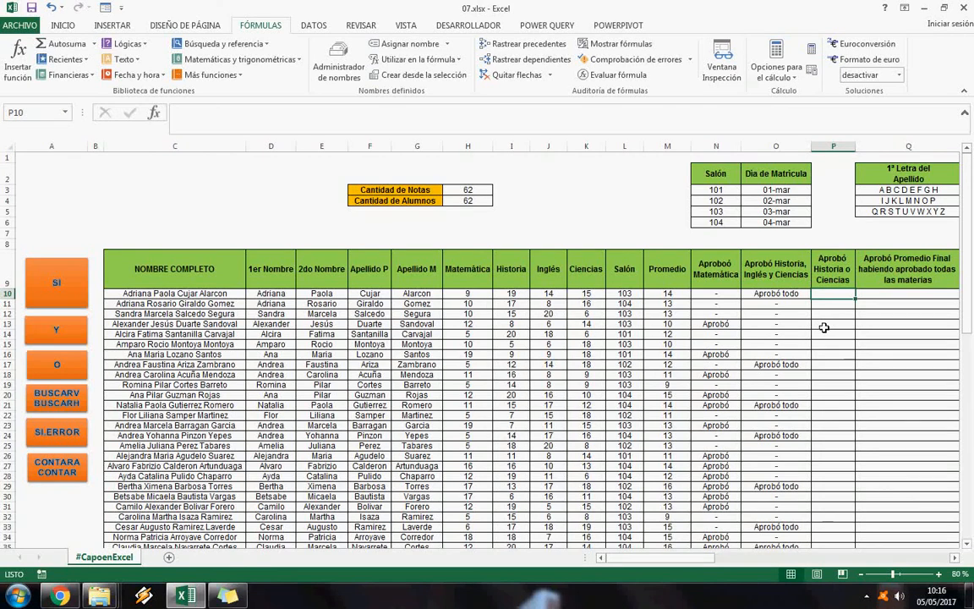
text(=)
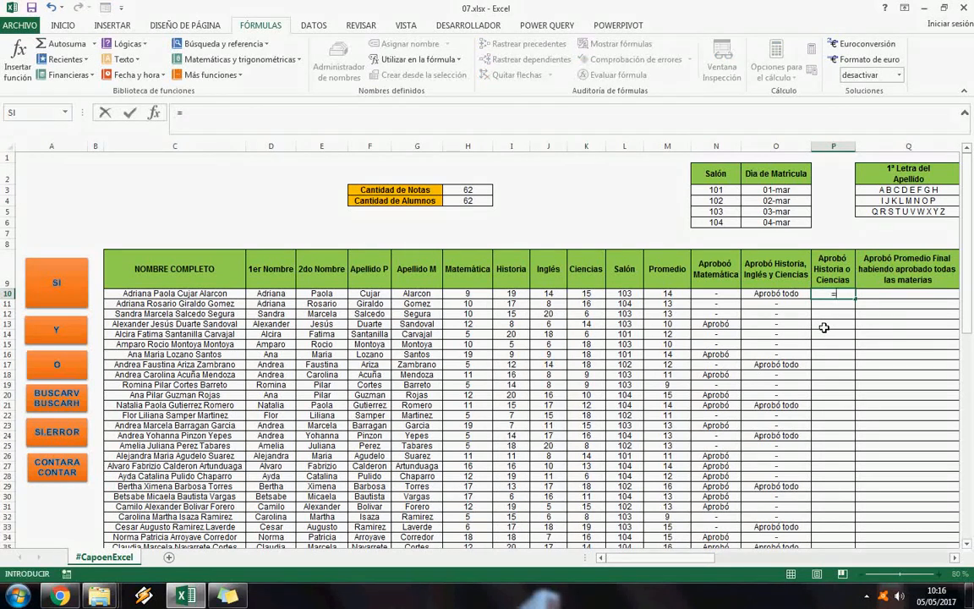
text(o()
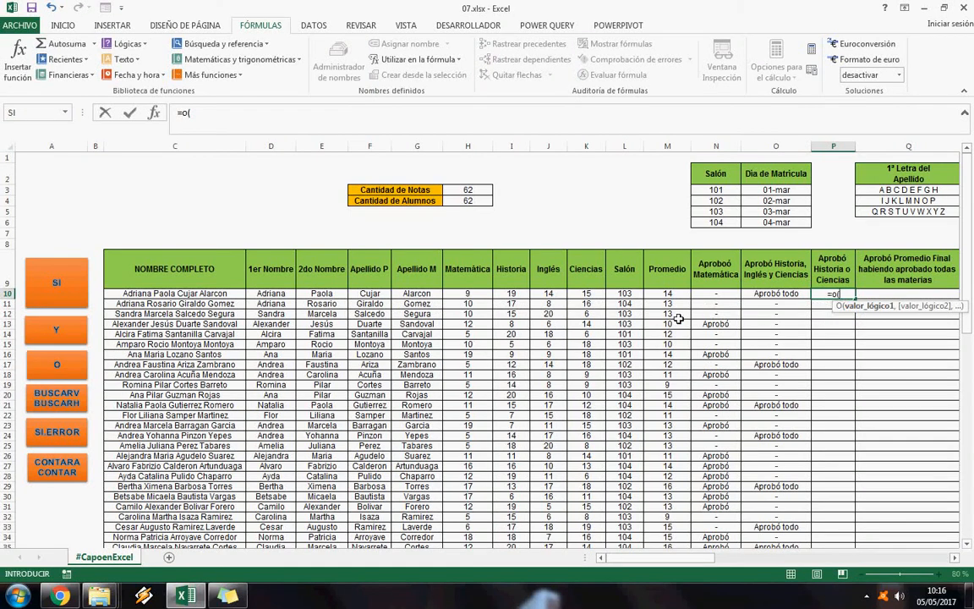
click(516, 294)
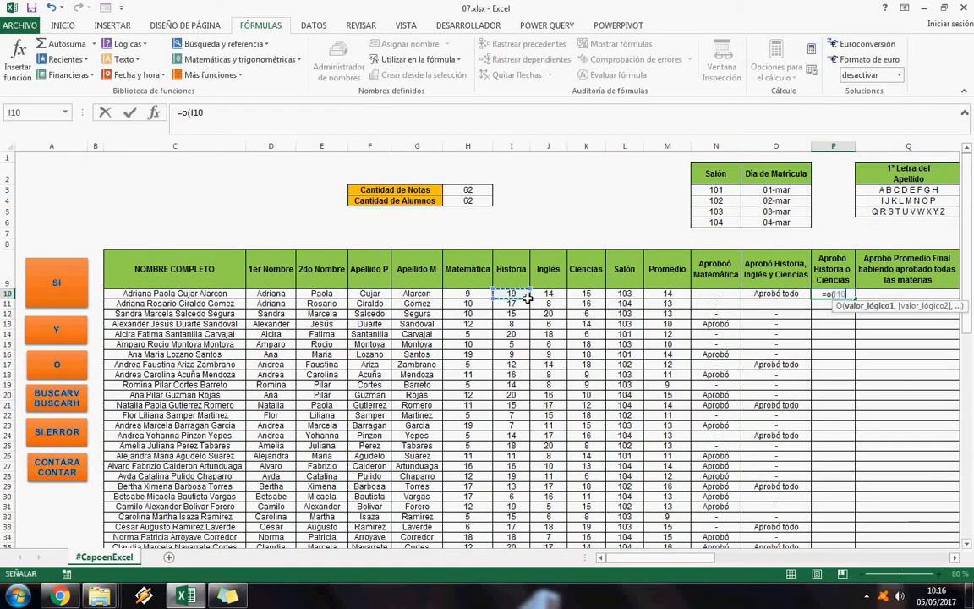
text(>=1)
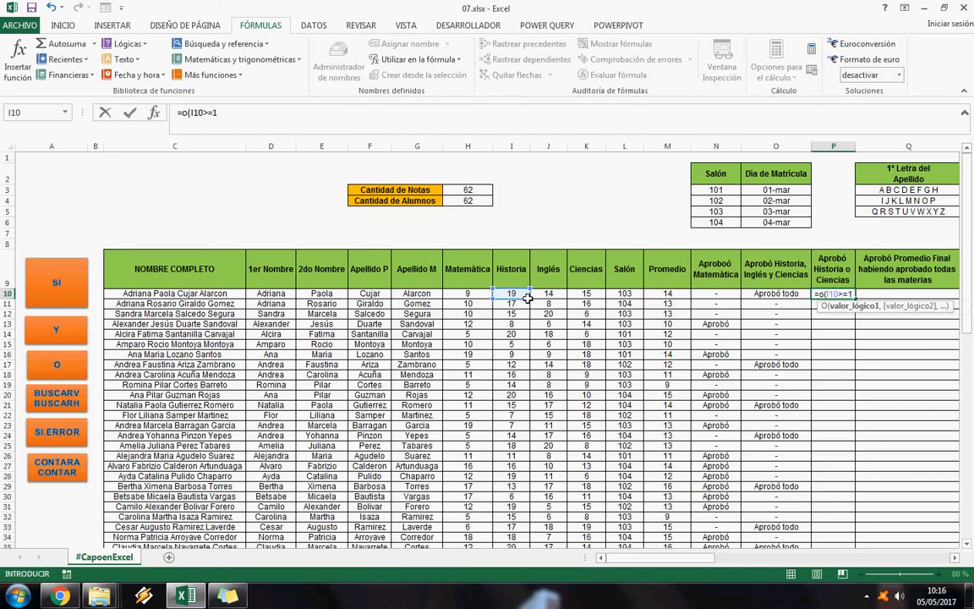
text(1,)
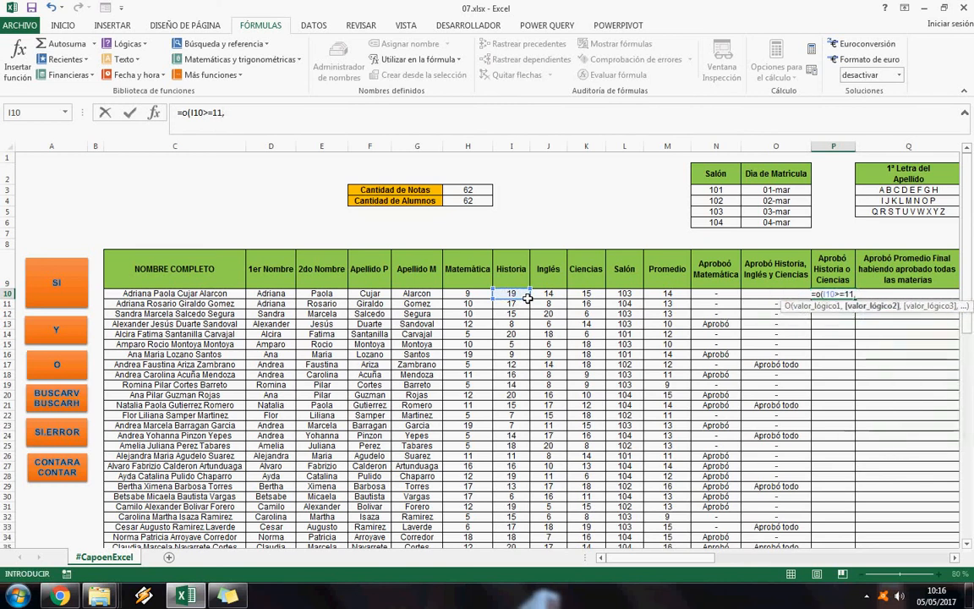
click(587, 295)
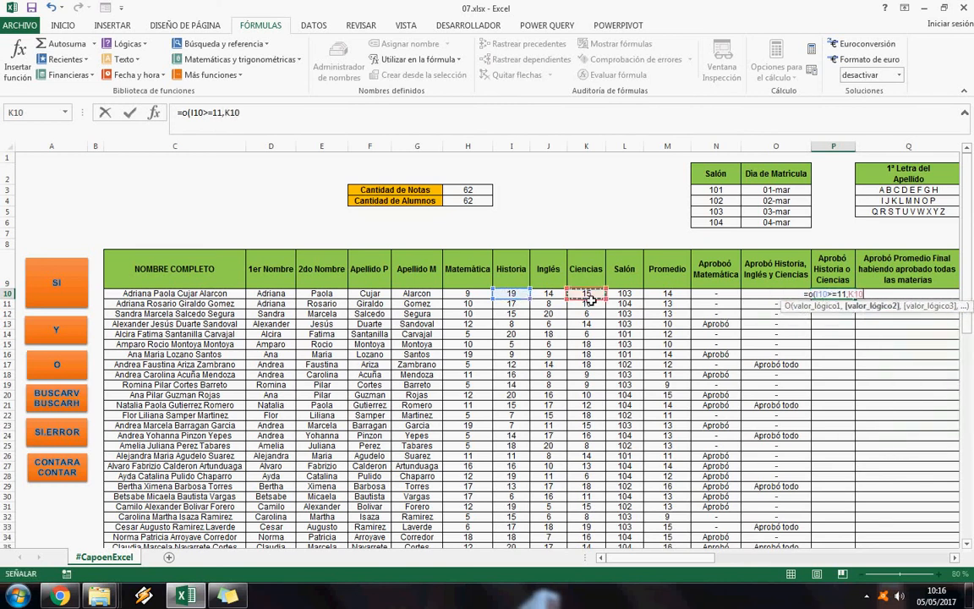
text(>=11))
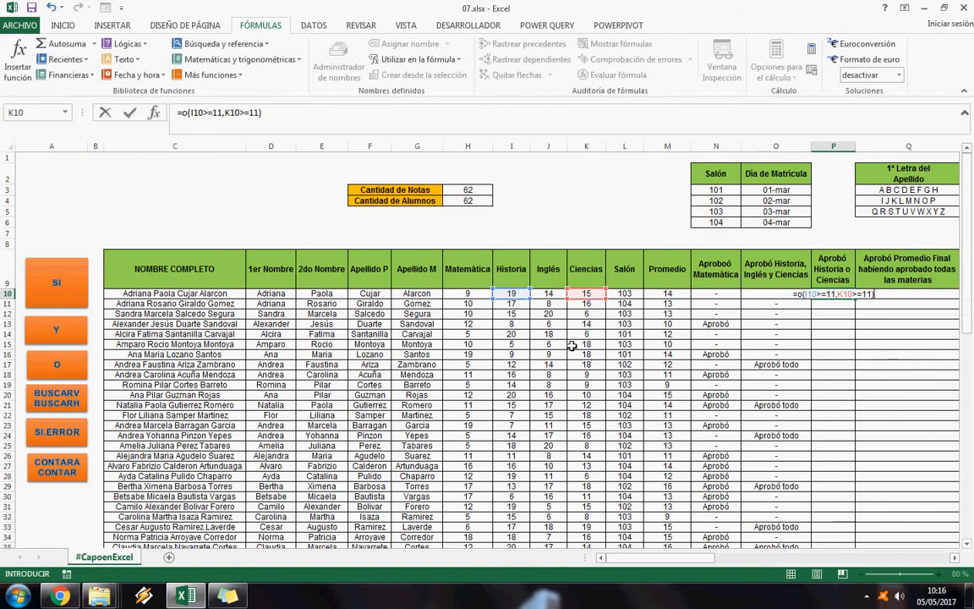
click(130, 112)
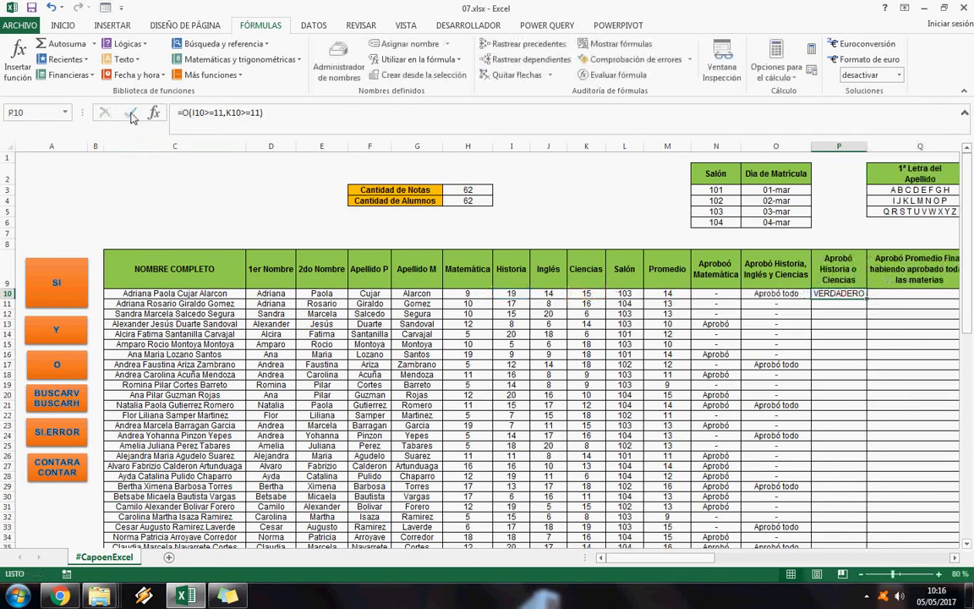
- Copy the P10 O formula to all student rows of the Historia o Ciencias column through row 71
key(ctrl+c)
key(Left)
key(ctrl+Down)
key(Right)
key(ctrl+shift+Up)
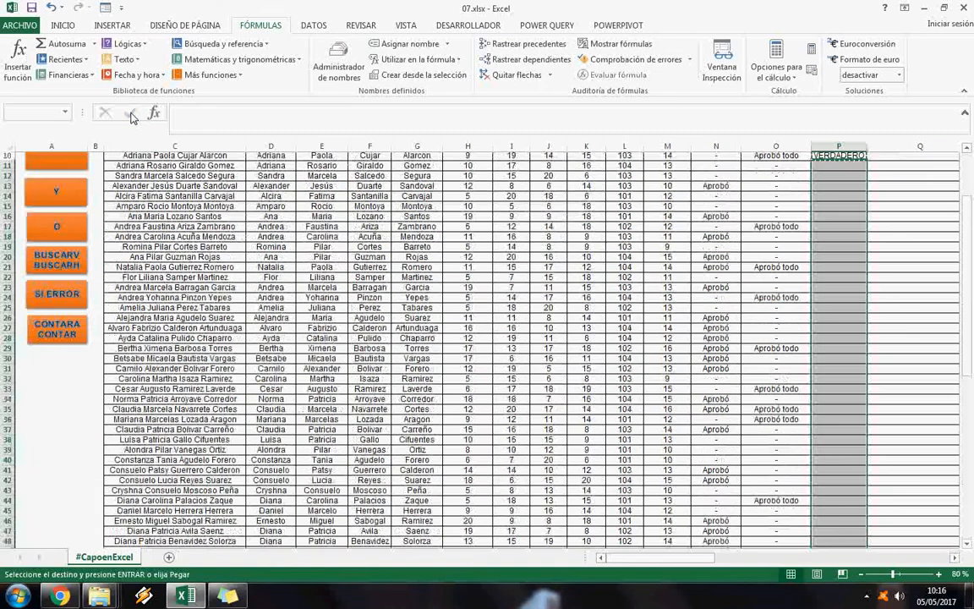
key(ctrl+v)
scroll(867, 381, up, 17)
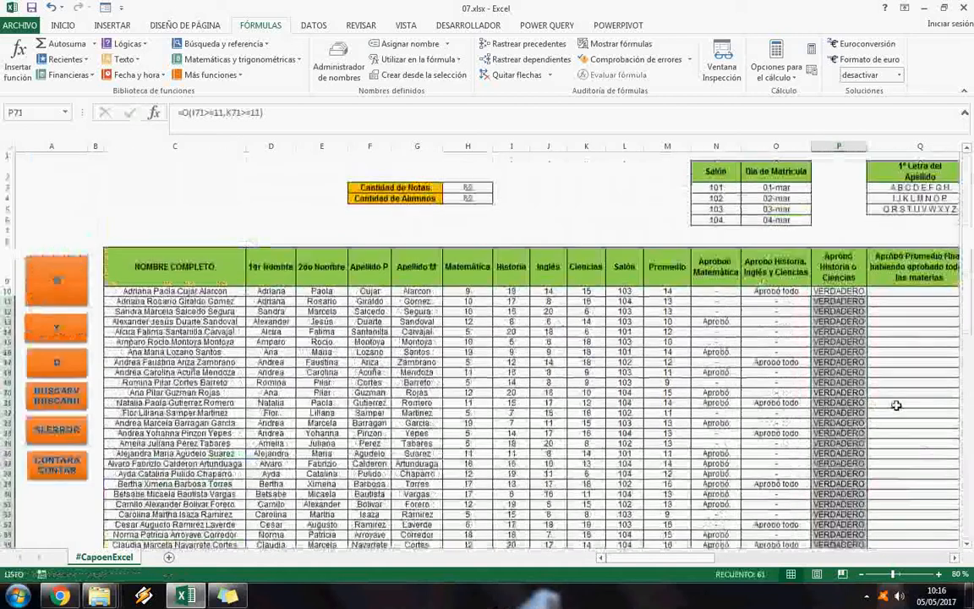
- Examine the O results in column P against the Historia and Ciencias grades of rows 39 and 40
click(855, 386)
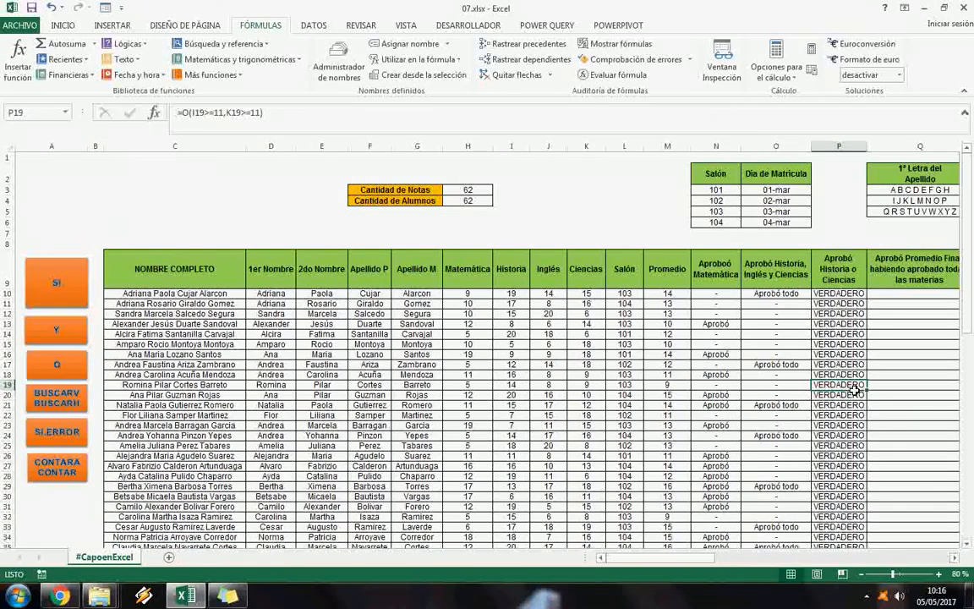
click(835, 296)
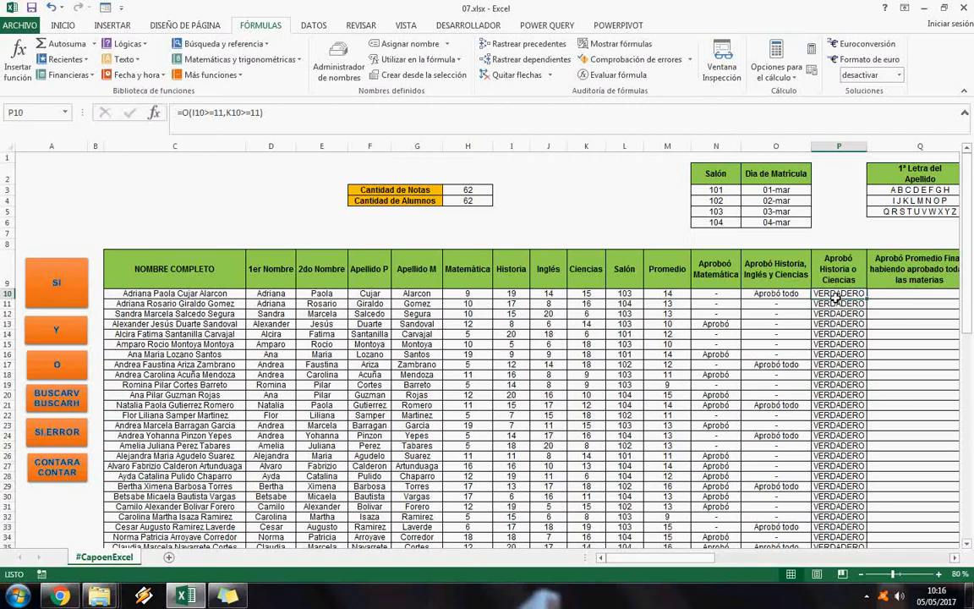
key(ctrl+shift+Down)
scroll(852, 486, up, 7)
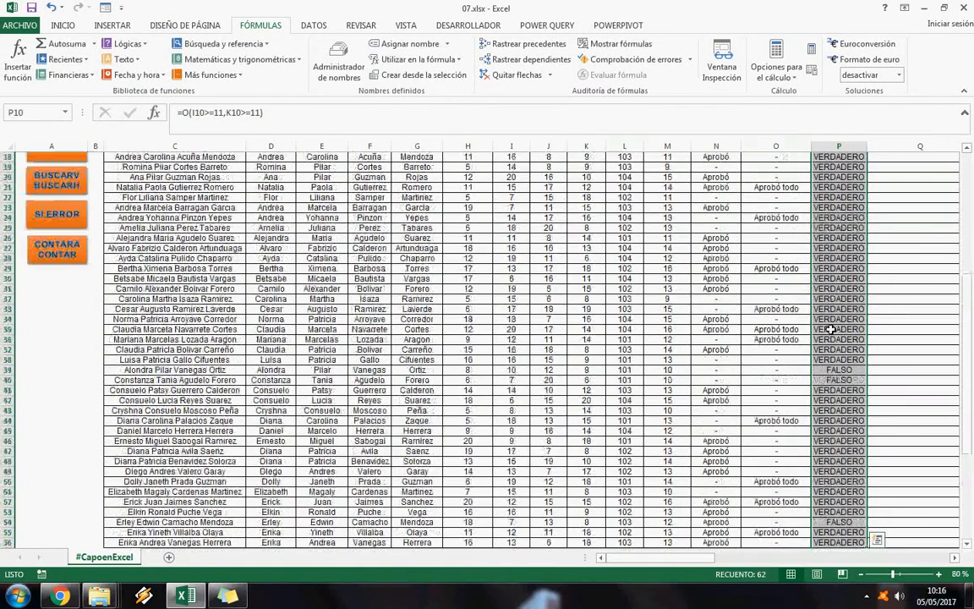
drag(839, 430, 513, 441)
ctrl+drag(586, 431, 586, 441)
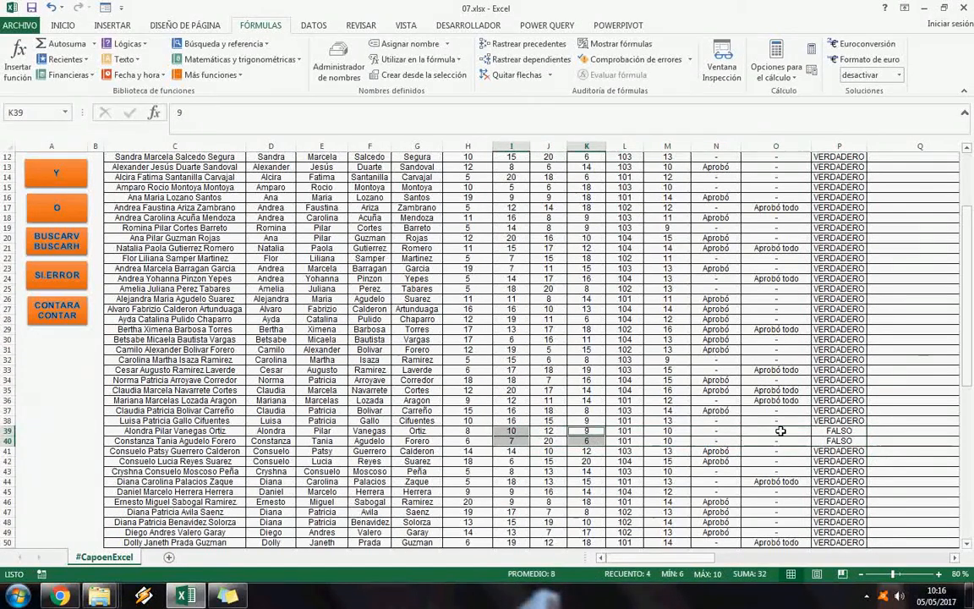
- Clear the O formulas from P10 through the last student row of the Historia o Ciencias column
scroll(830, 355, up, 4)
click(838, 269)
click(838, 293)
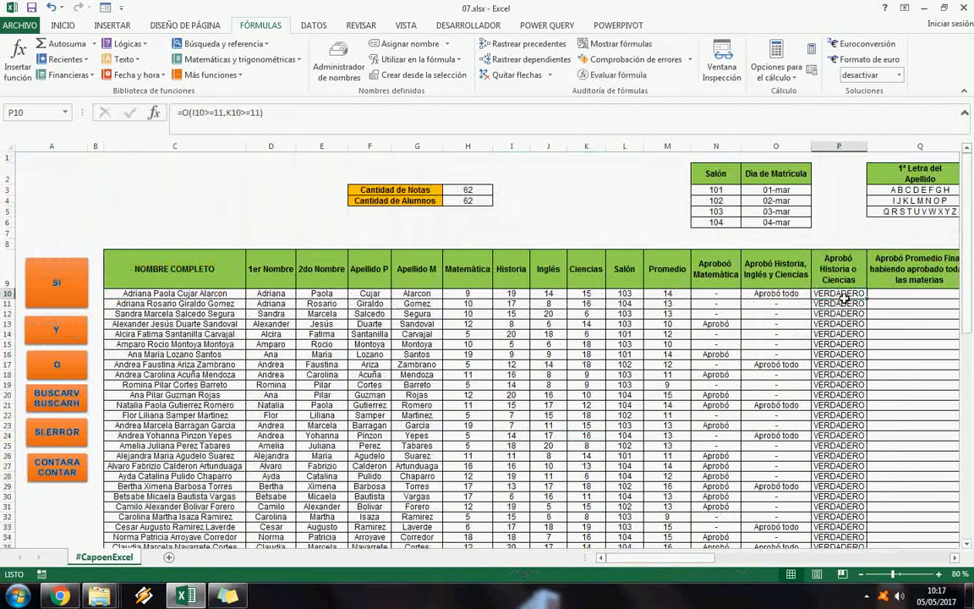
key(ctrl+shift+Down)
scroll(843, 298, up, 10)
key(Delete)
- Start a formula in P10 with O nested inside SI, using I10>=11 as the first condition for Historia
click(844, 299)
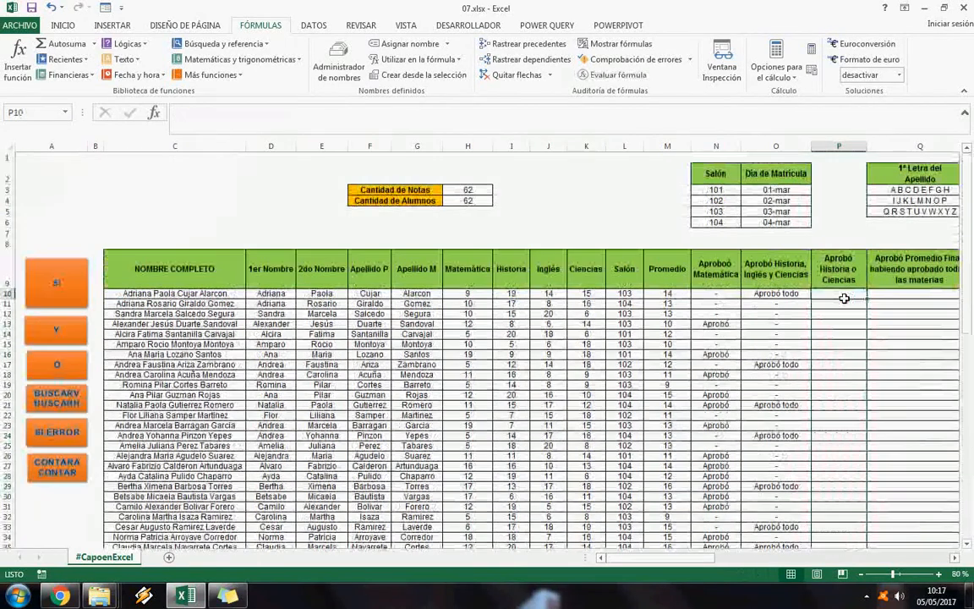
text(=si()
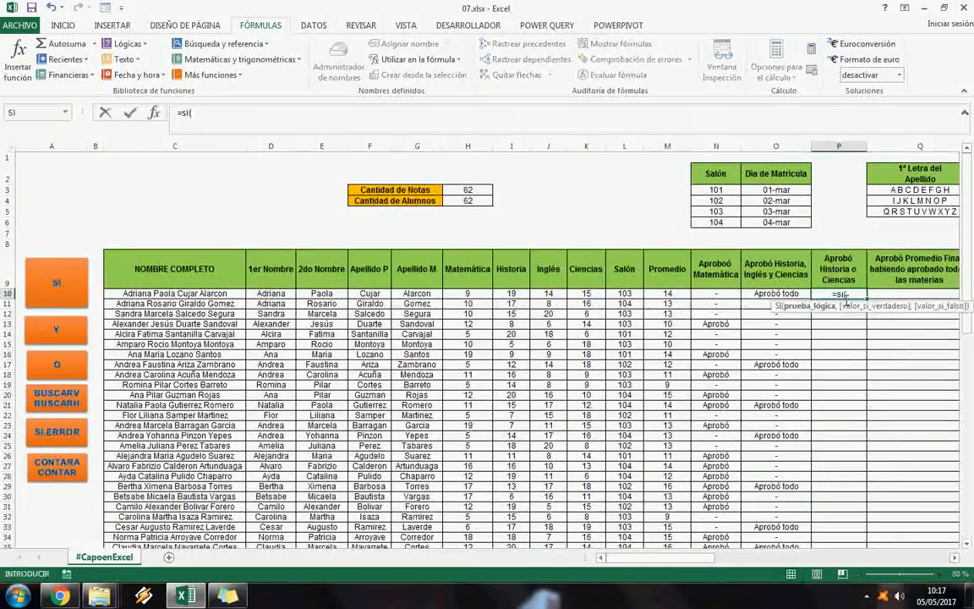
text(o()
key(Left)
key(Left)
key(Left)
key(Left)
key(Left)
key(Left)
key(Left)
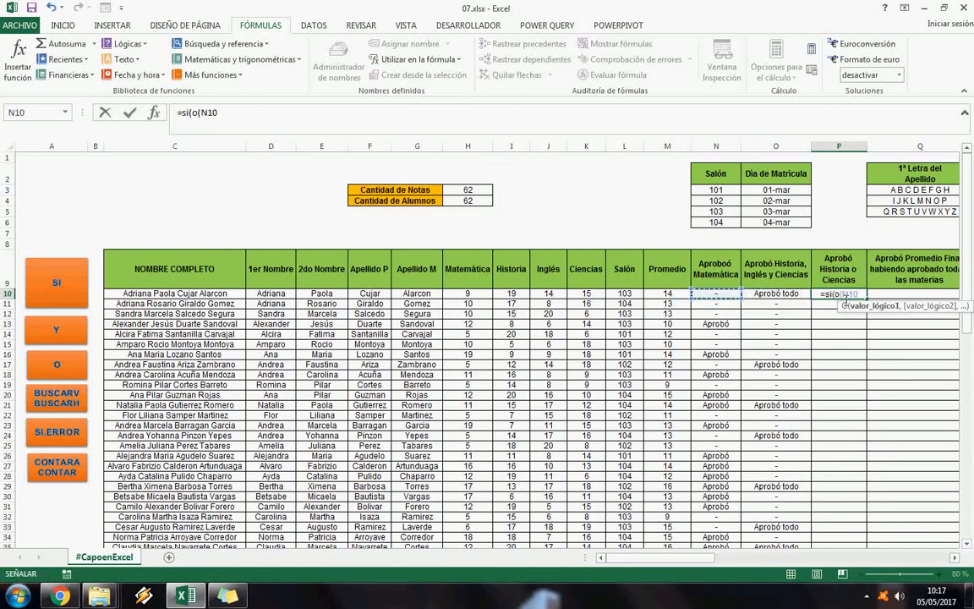
text(>=)
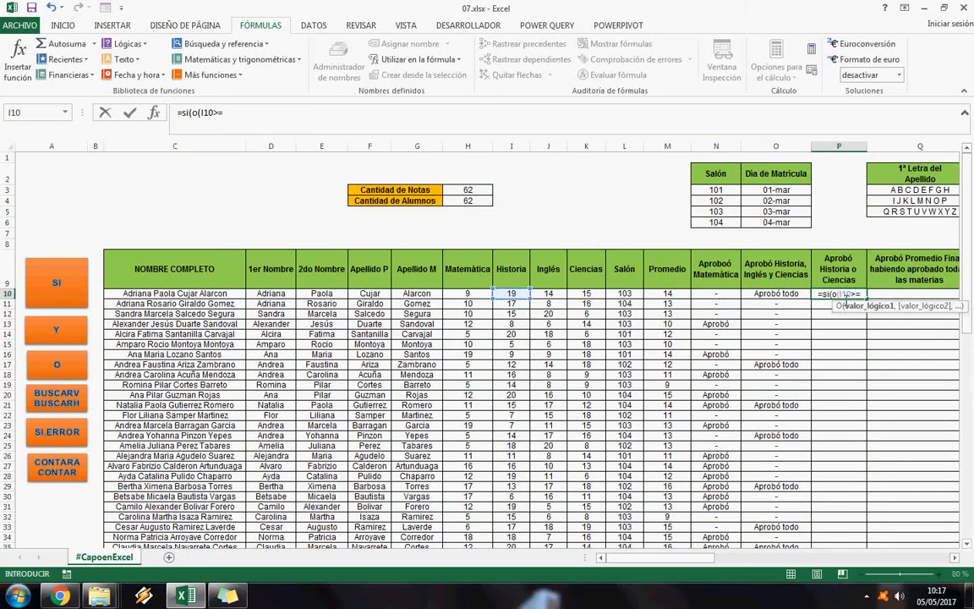
text(11,)
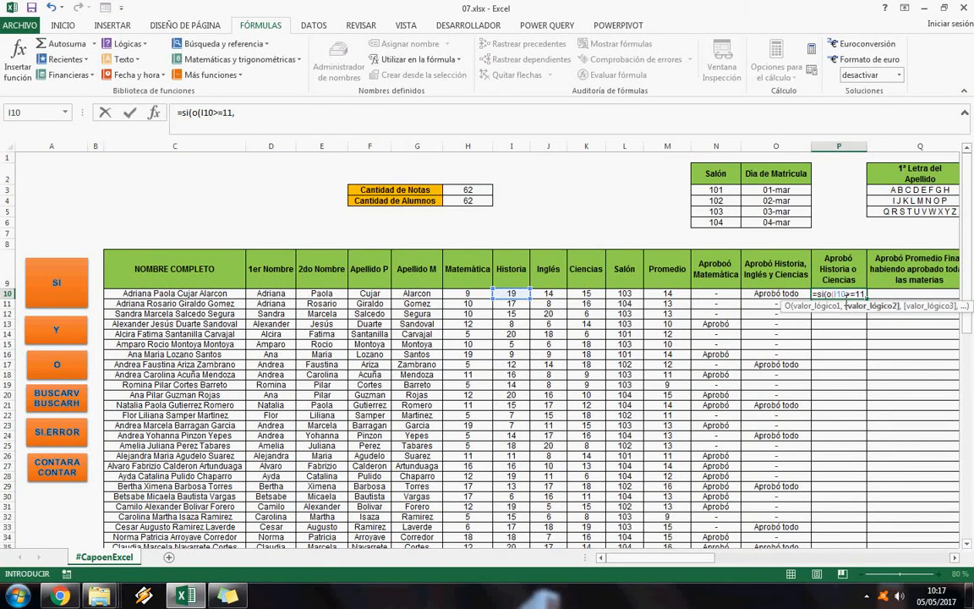
- Add K10>=11 as the Ciencias condition and close the nested O function in the P10 formula
key(Left)
key(Left)
key(Left)
key(Left)
key(Left)
text(>)
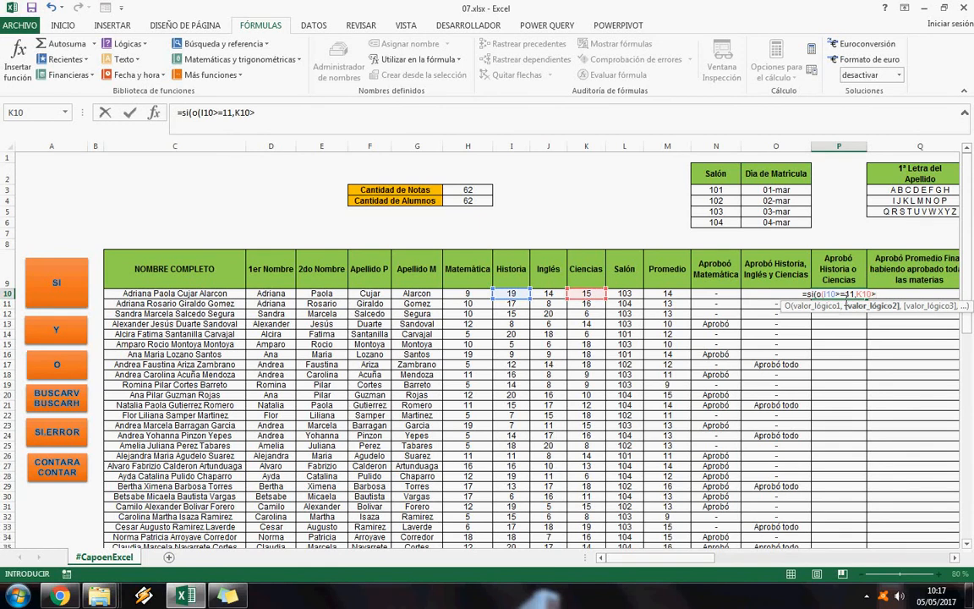
text(=11),)
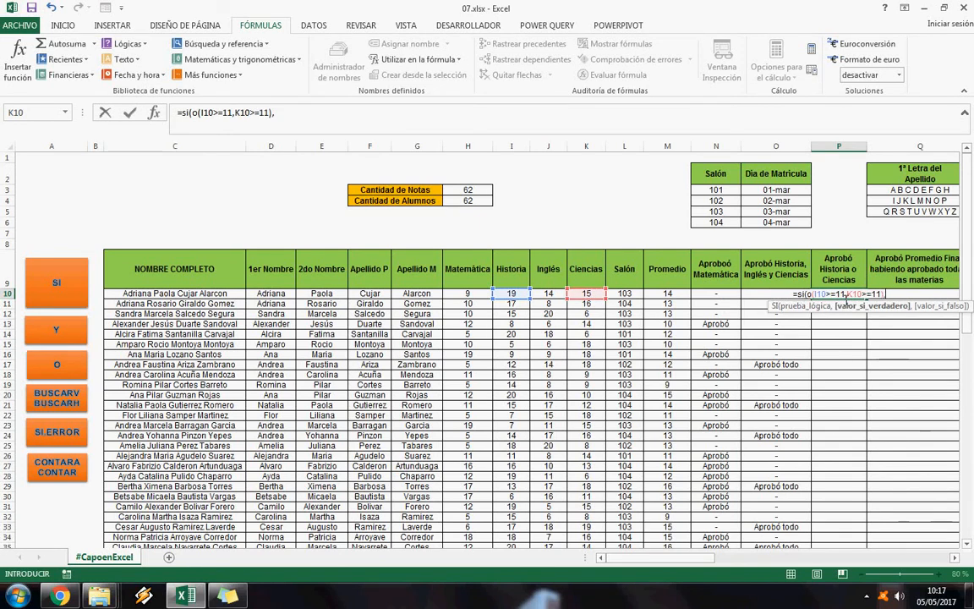
- Finish the P10 formula with "Aprobó alguna" as the true value and "-" as the false value
text("Aprobó")
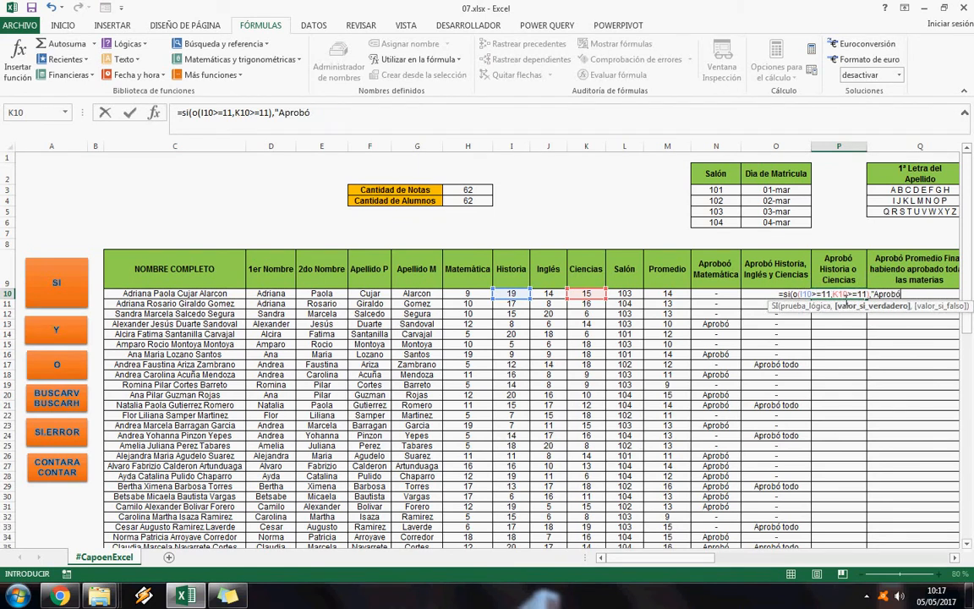
key(BackSpace)
text(alguna)
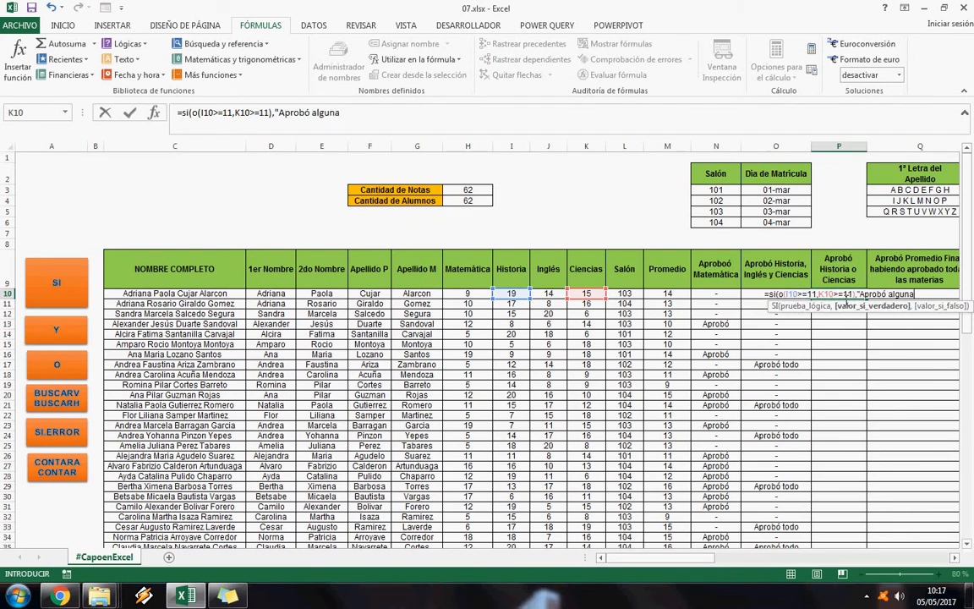
text(","-"))
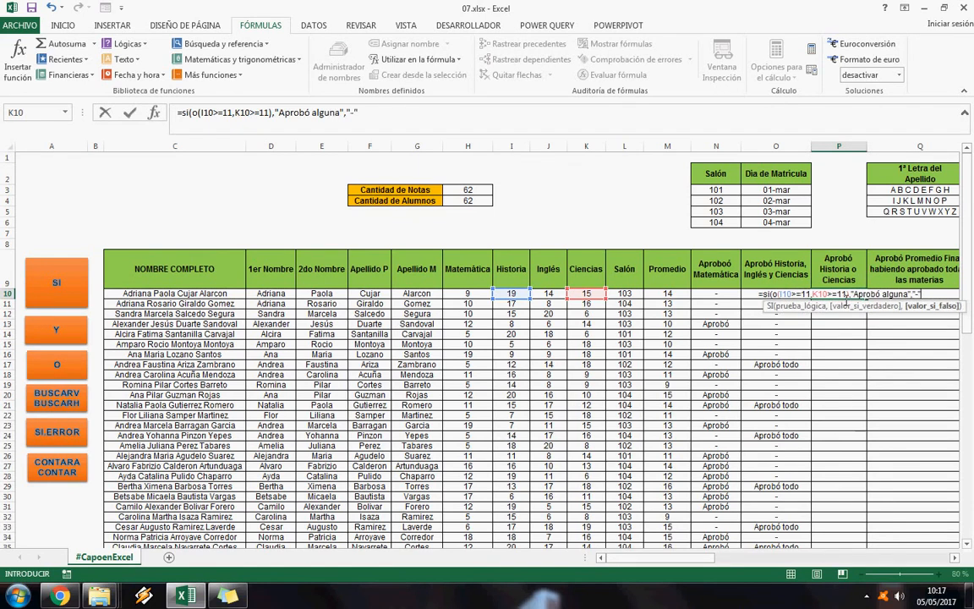
click(129, 112)
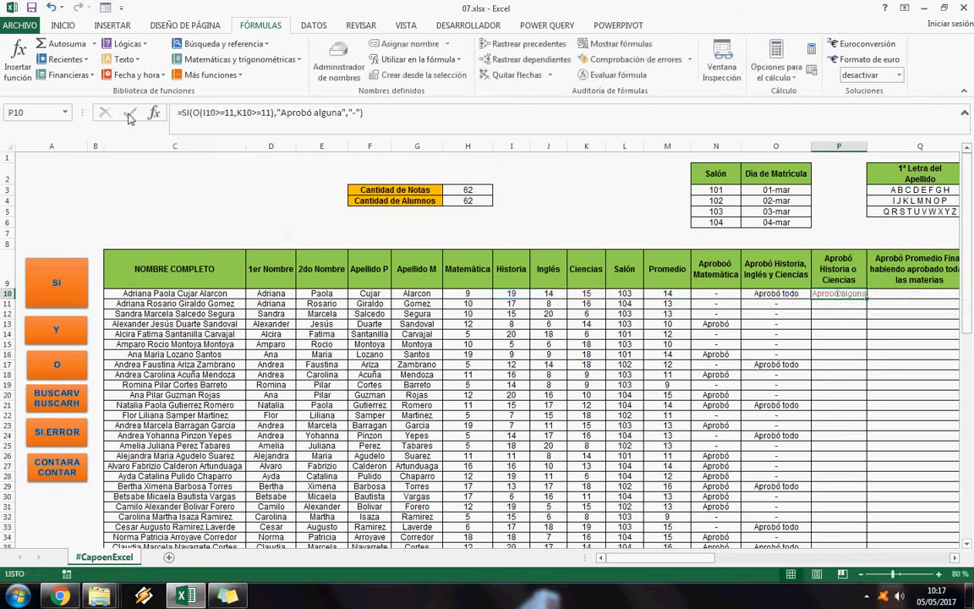
- Copy the P10 formula to all student rows of the Historia o Ciencias column through row 71 and autofit column P
key(ctrl+c)
key(Left)
key(ctrl+Down)
key(Right)
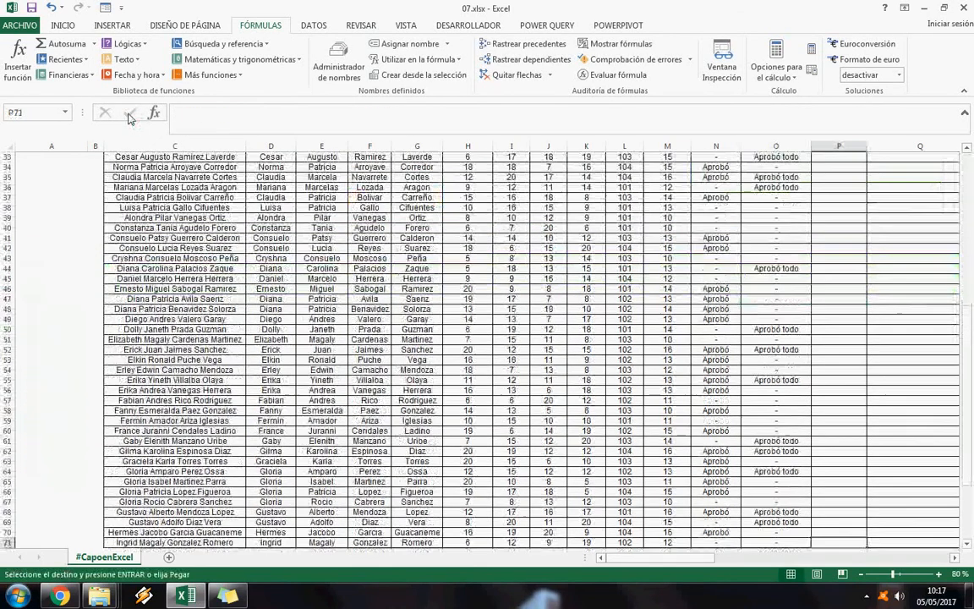
key(ctrl+shift+Up)
key(ctrl+v)
scroll(560, 285, up, 5)
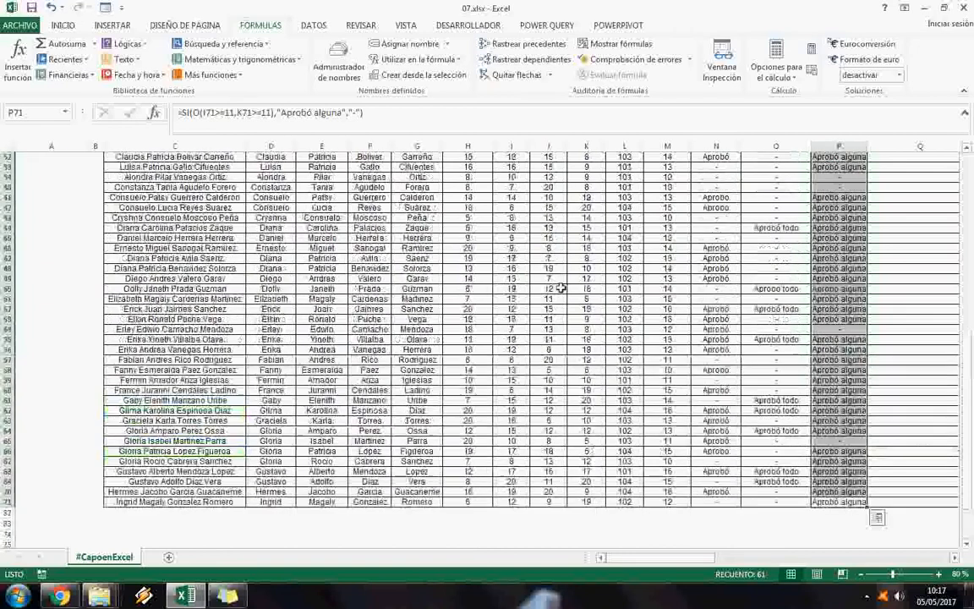
double_click(870, 148)
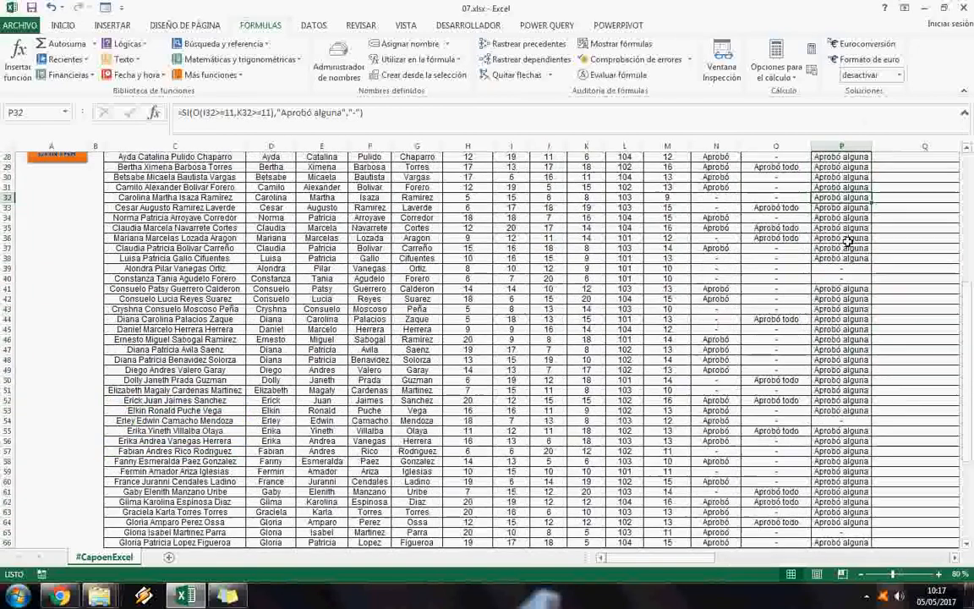
- Examine the approval results in columns O and P across the student rows
click(849, 241)
scroll(843, 276, up, 9)
click(778, 415)
scroll(761, 414, down, 3)
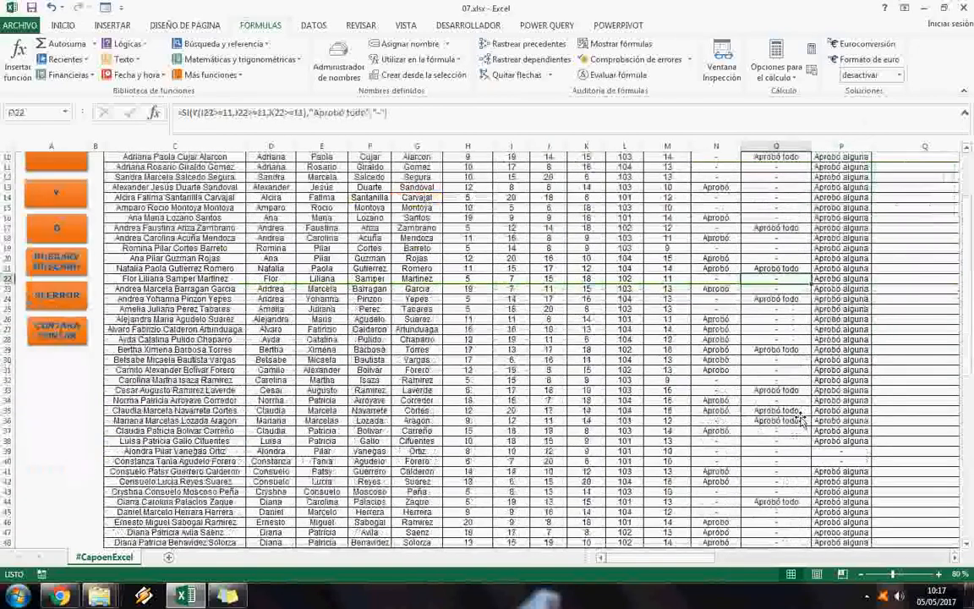
scroll(854, 409, up, 3)
click(841, 386)
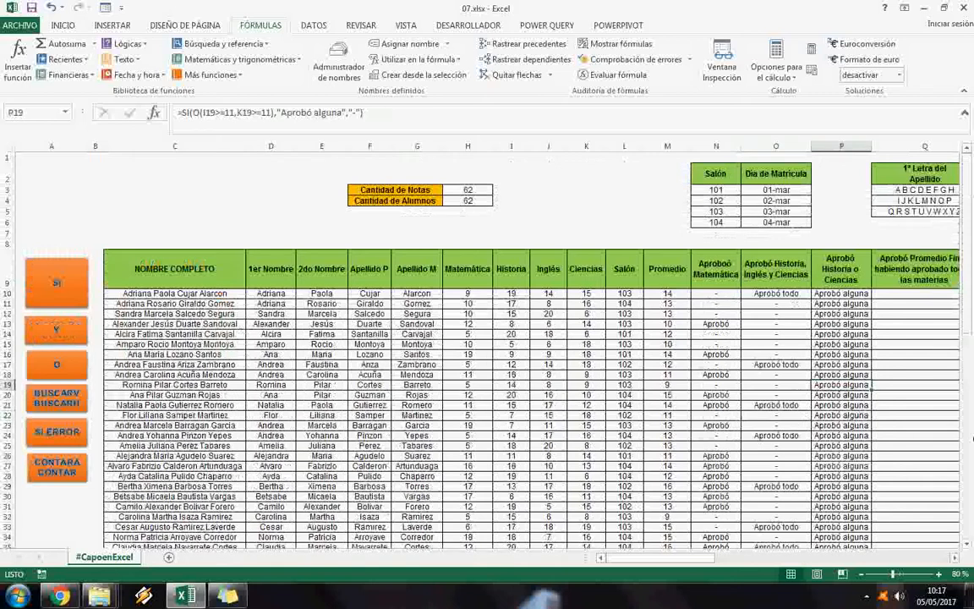
scroll(836, 387, right, 3)
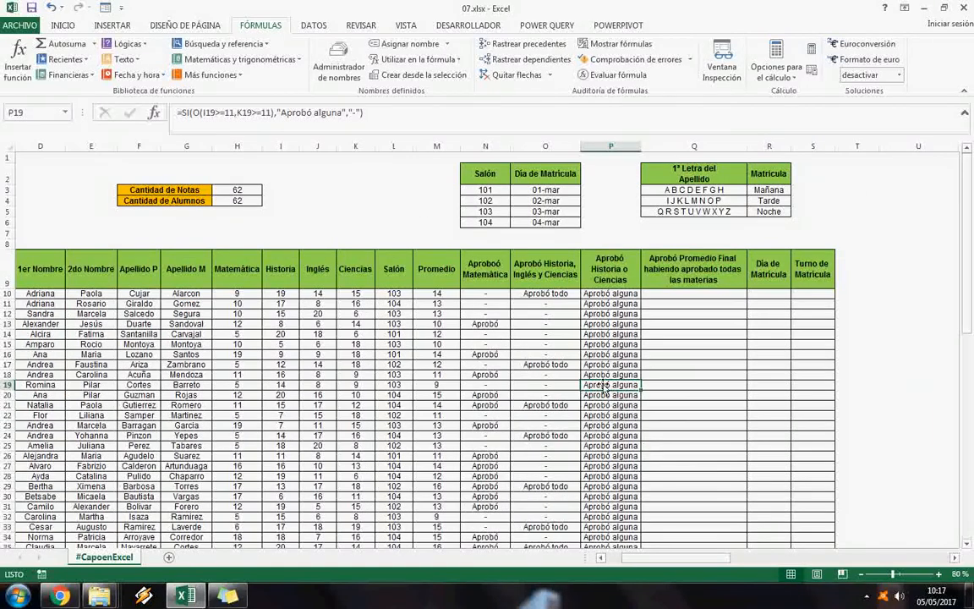
click(617, 334)
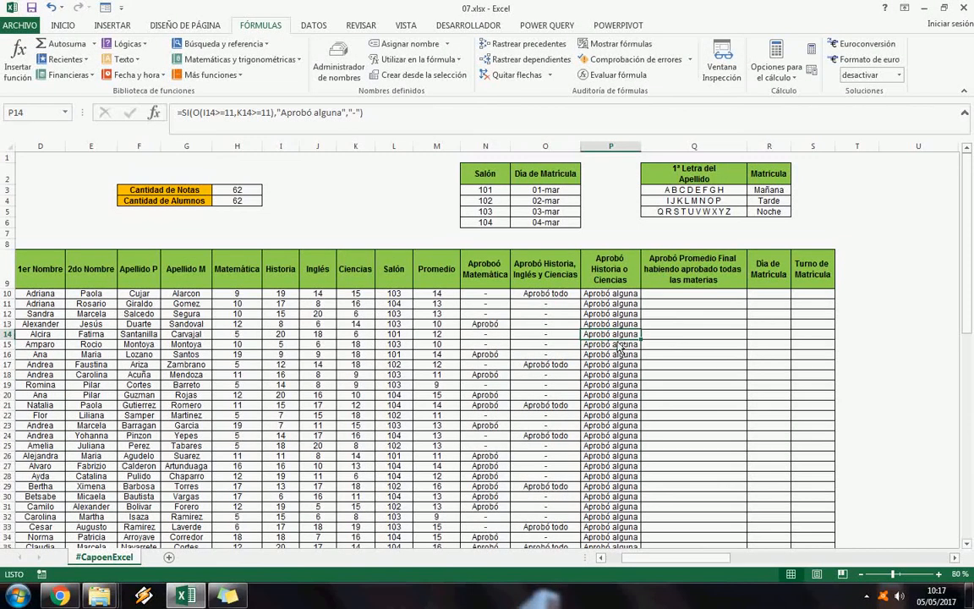
- Examine the Promedio column and the row 10 subject grades against the requirement in the column Q header
click(706, 305)
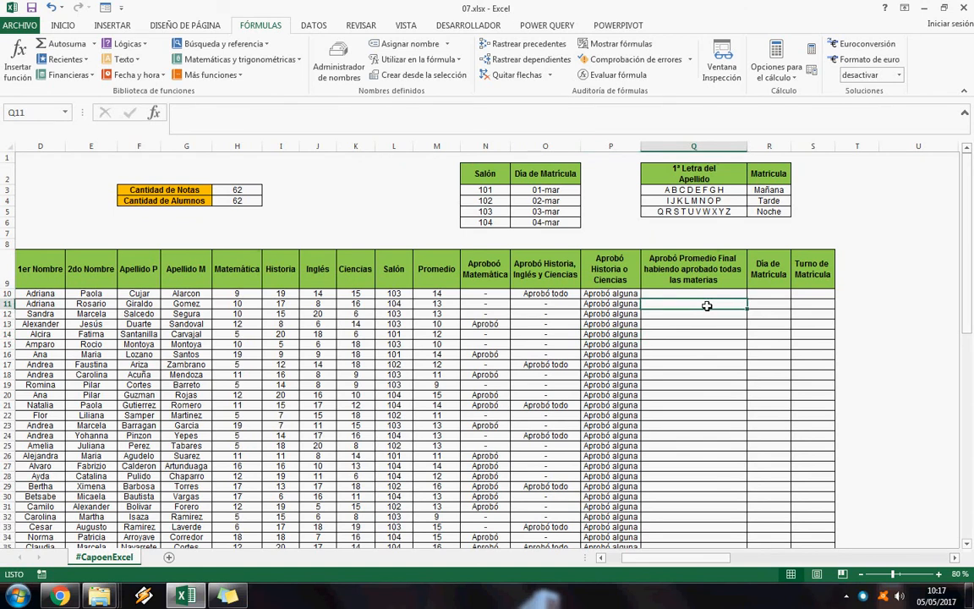
click(436, 295)
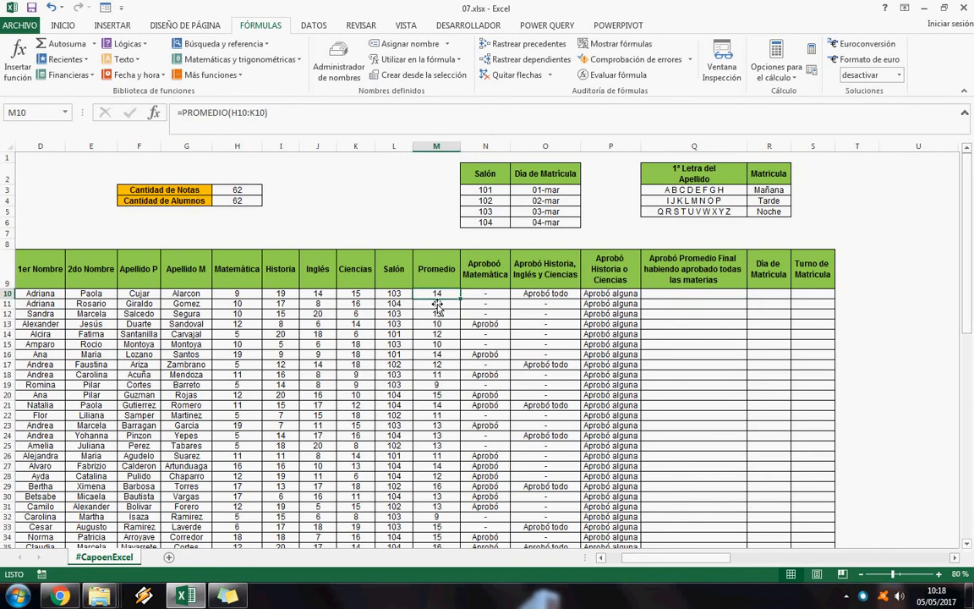
key(ctrl+shift+Down)
scroll(439, 306, up, 5)
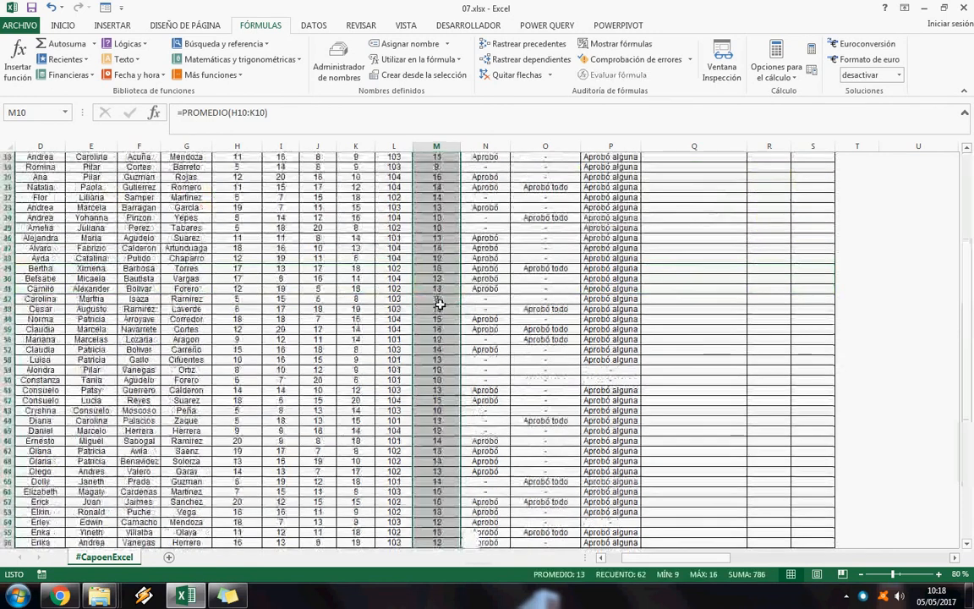
scroll(439, 306, up, 6)
click(713, 298)
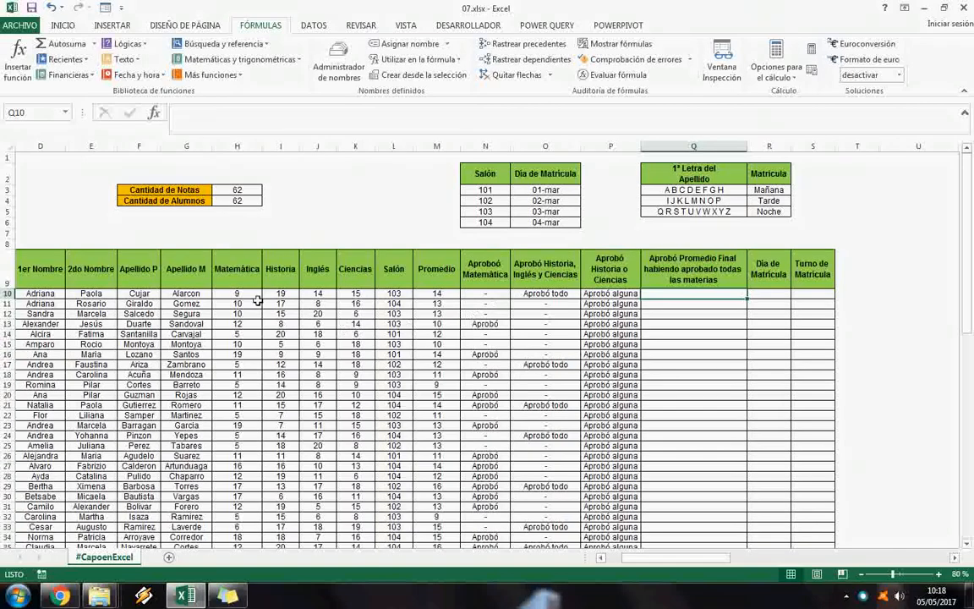
drag(246, 294, 356, 298)
click(357, 297)
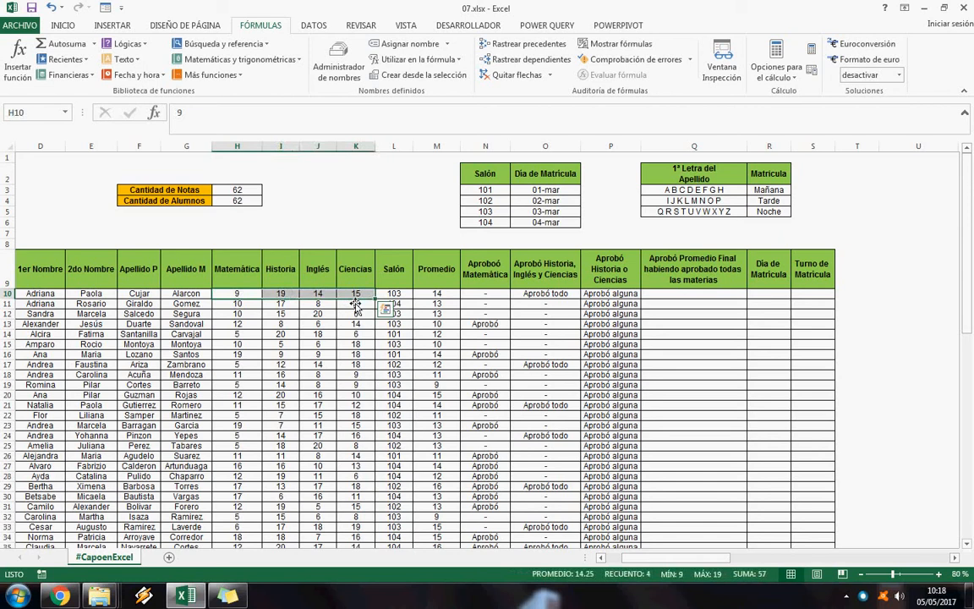
click(355, 297)
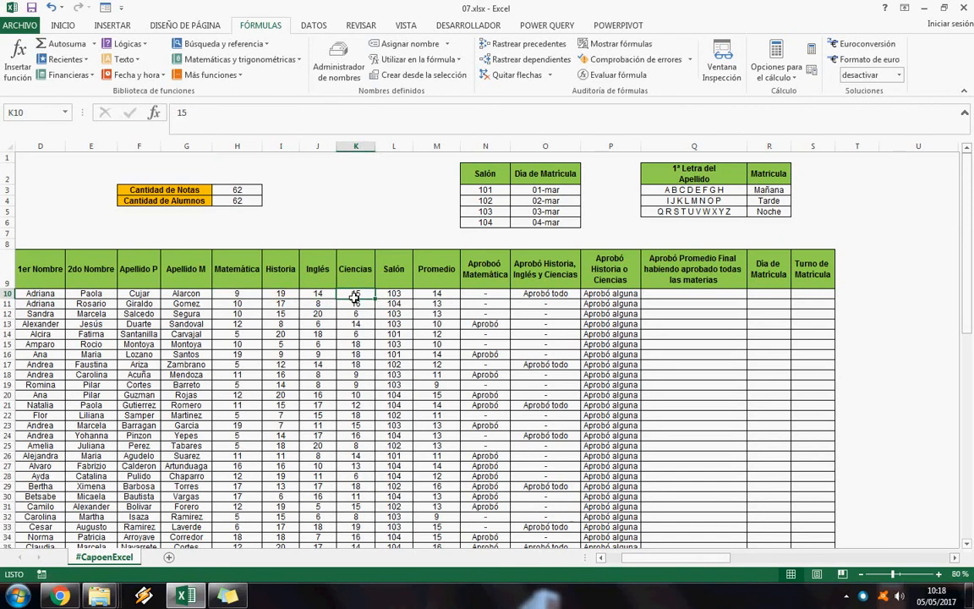
scroll(564, 322, down, 3)
scroll(828, 315, up, 3)
click(660, 286)
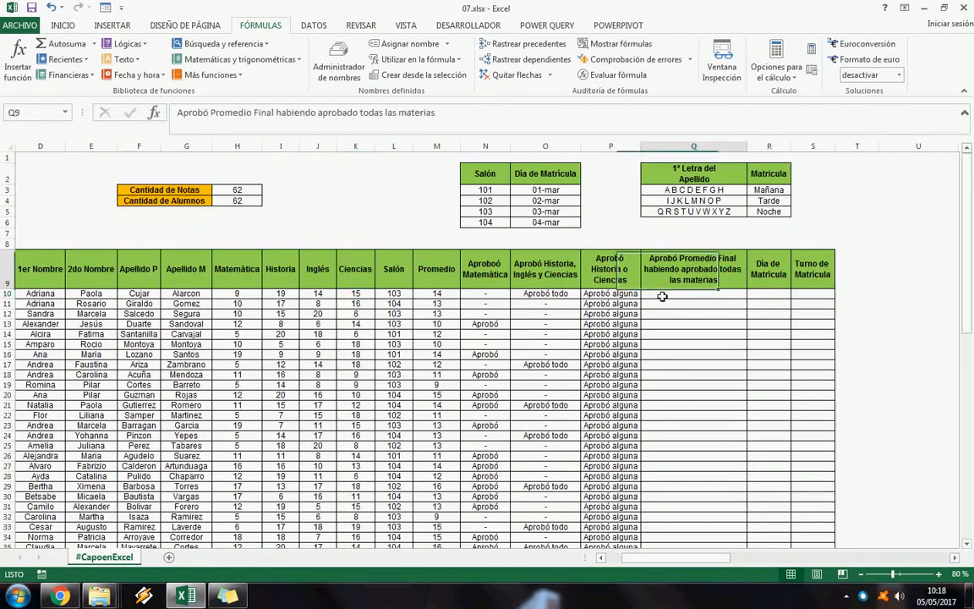
- Start a formula in Q10 with Y nested inside SI, using M10>=11 as the first condition for Promedio
click(671, 296)
text(=si(u)
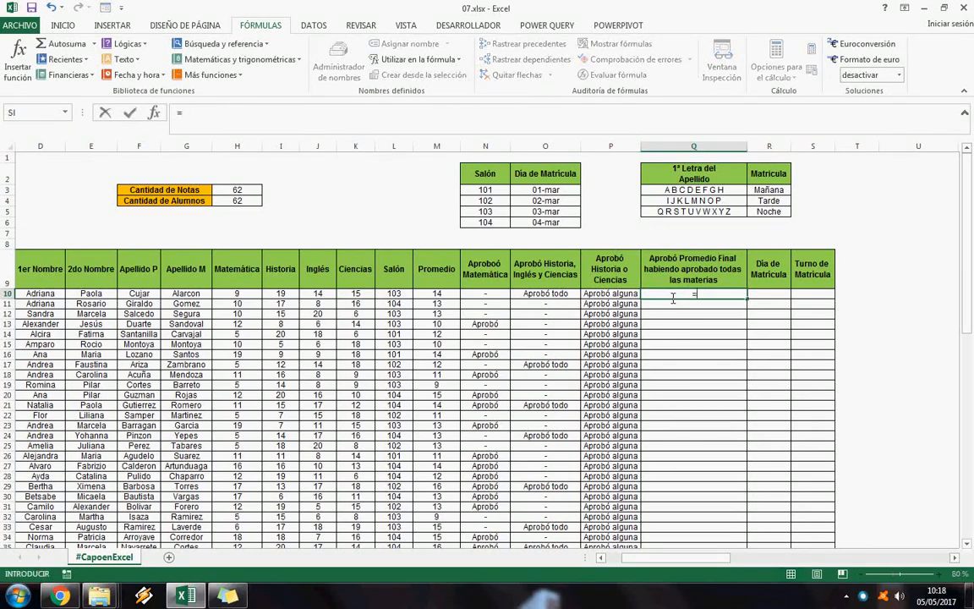
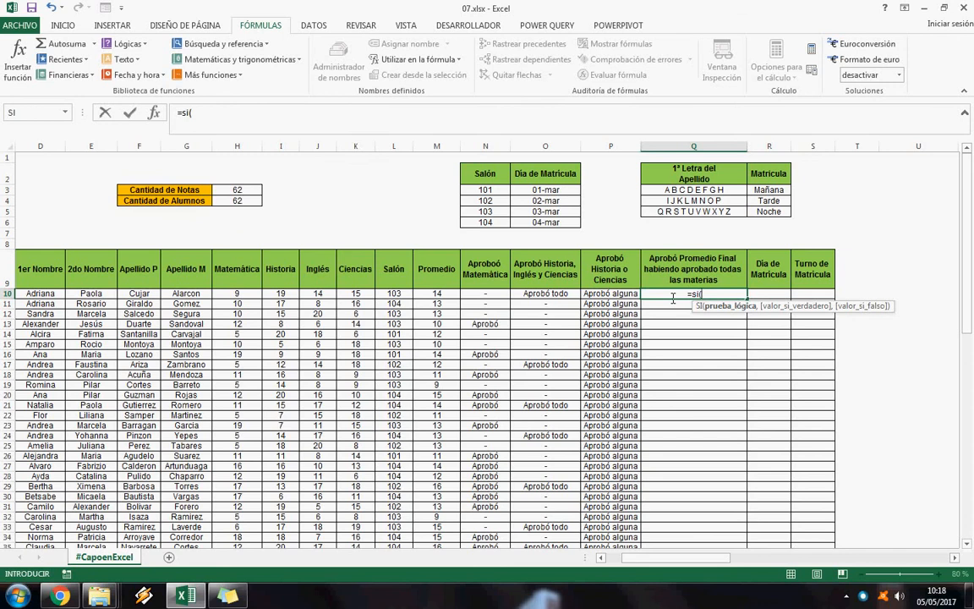
text(u)
key(BackSpace)
text(u)
key(BackSpace)
text(y()
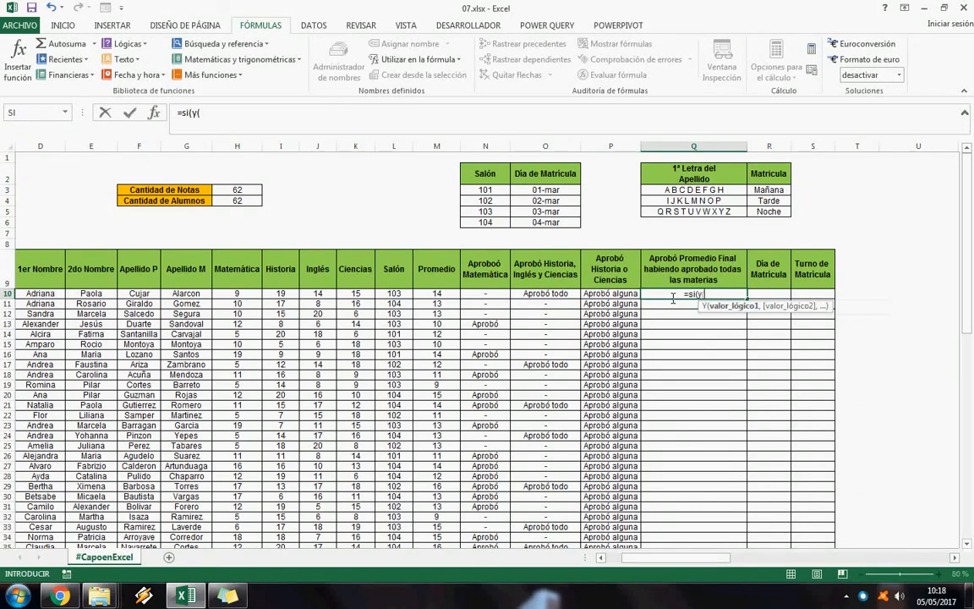
key(Left)
key(Left)
key(Left)
key(Left)
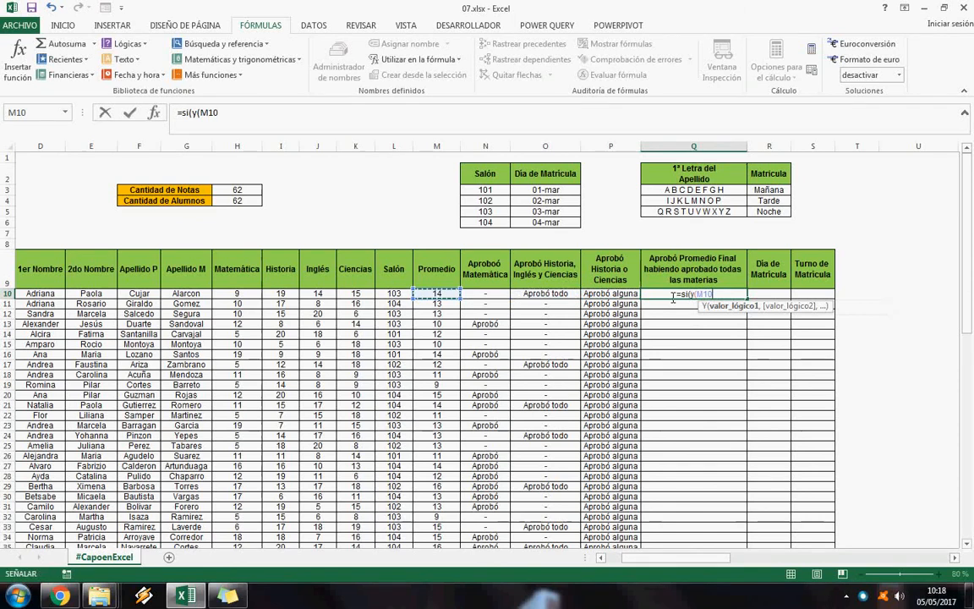
text(>=)
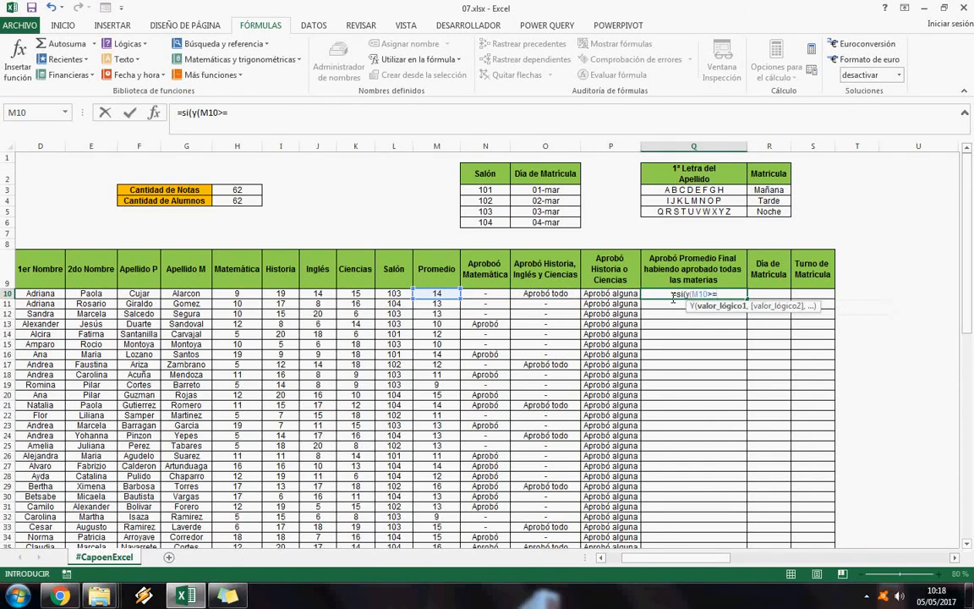
text(11,)
- Add H10>=11 as the Matemática condition of the nested Y function in Q10
key(Left)
key(Left)
key(Left)
key(Left)
key(Left)
key(Left)
key(Left)
key(Left)
key(Left)
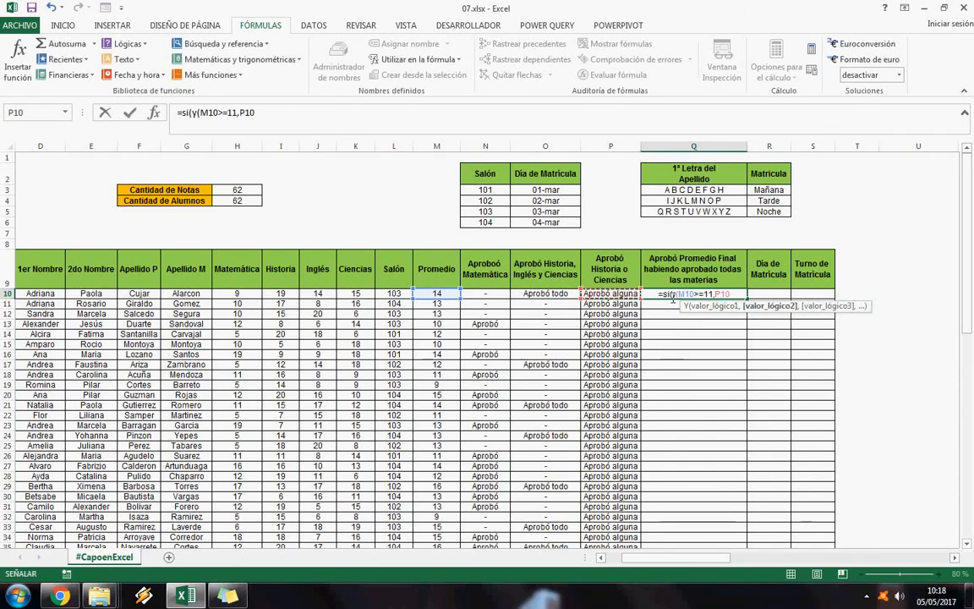
text(>=,)
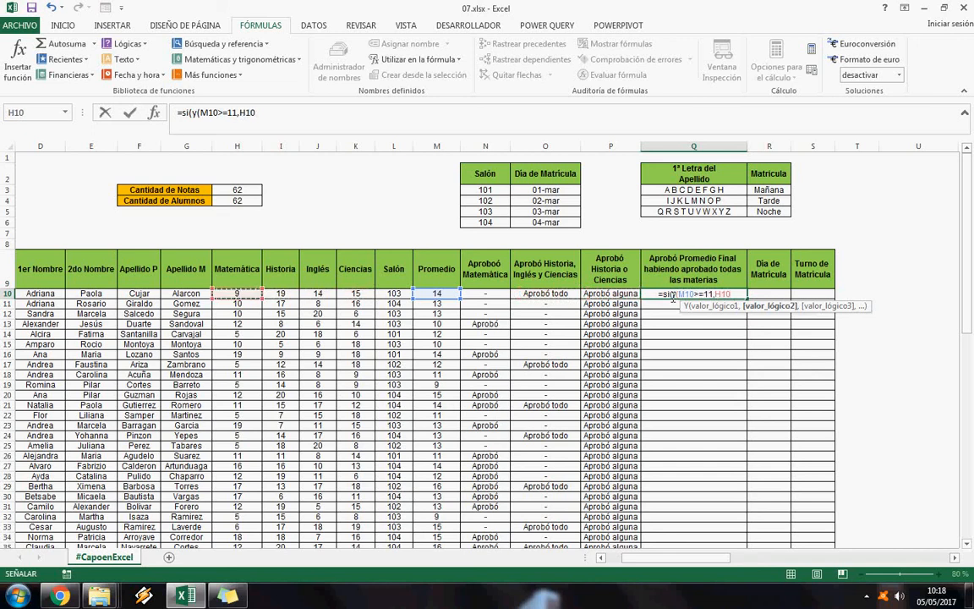
key(BackSpace)
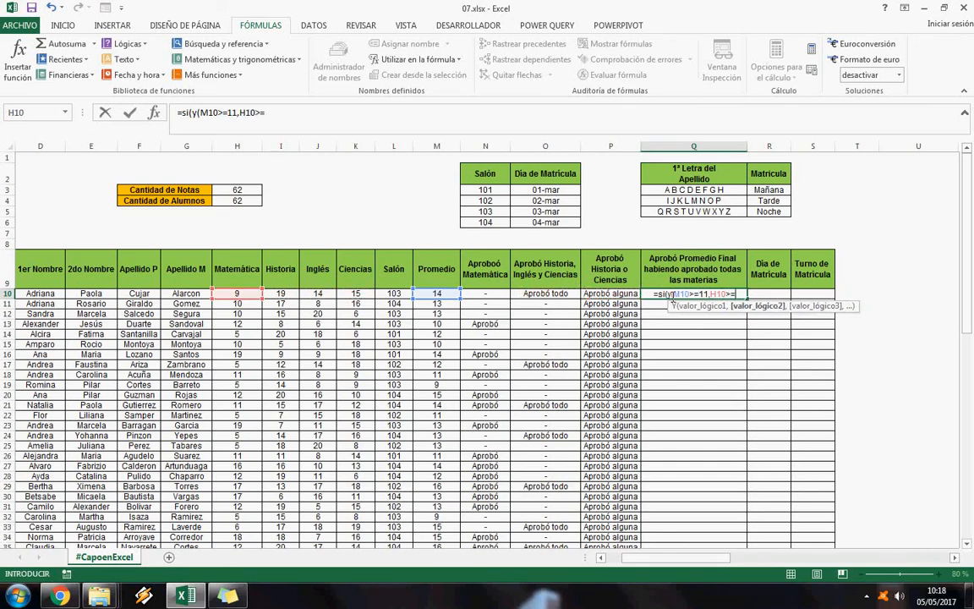
text(11,)
- Complete the H10>=11 condition and add I10>=11 as the Historia condition of the Y function in Q10
key(Left)
key(Left)
key(Left)
key(Left)
key(Left)
key(Left)
key(Left)
key(Left)
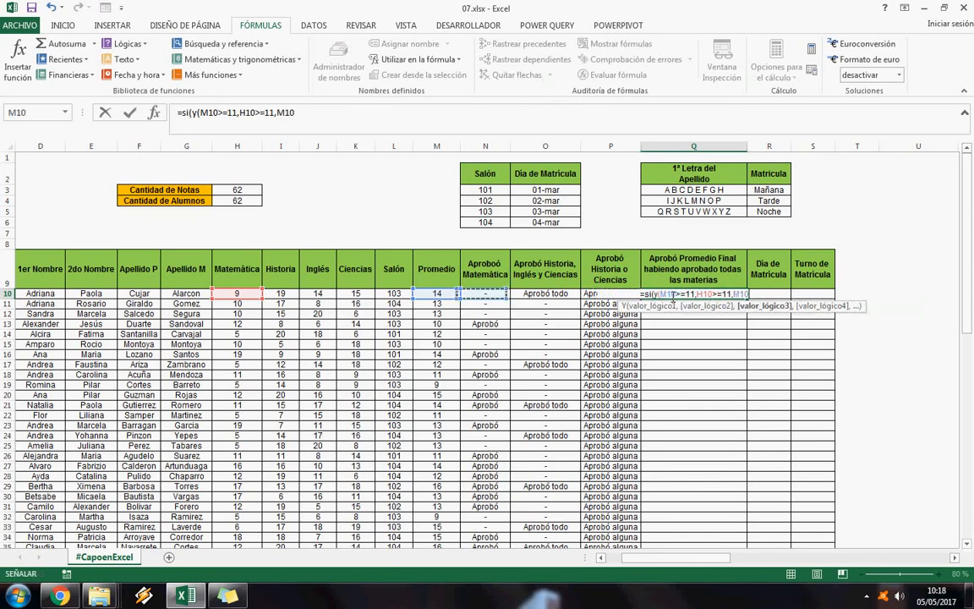
text(>=)
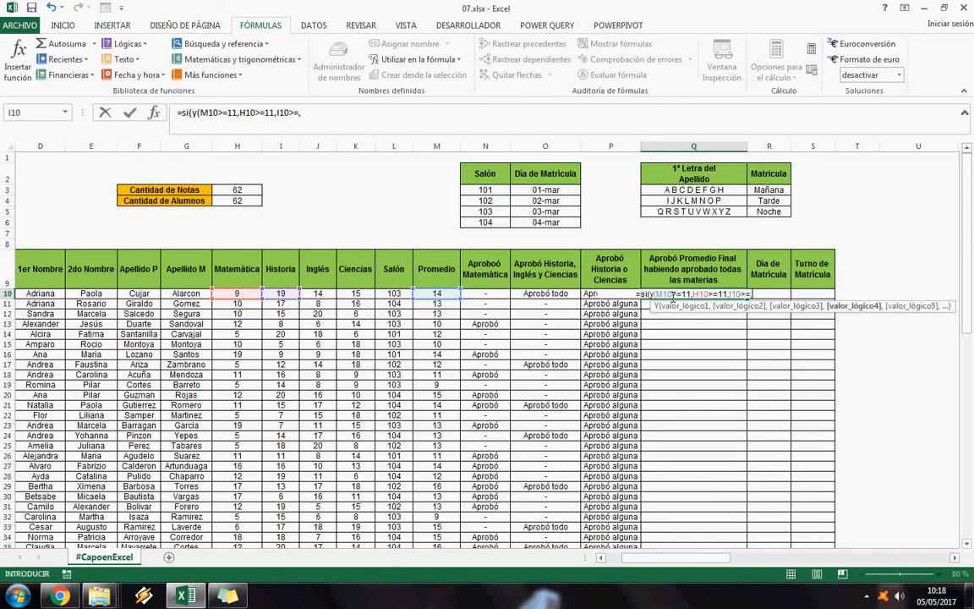
text(11,)
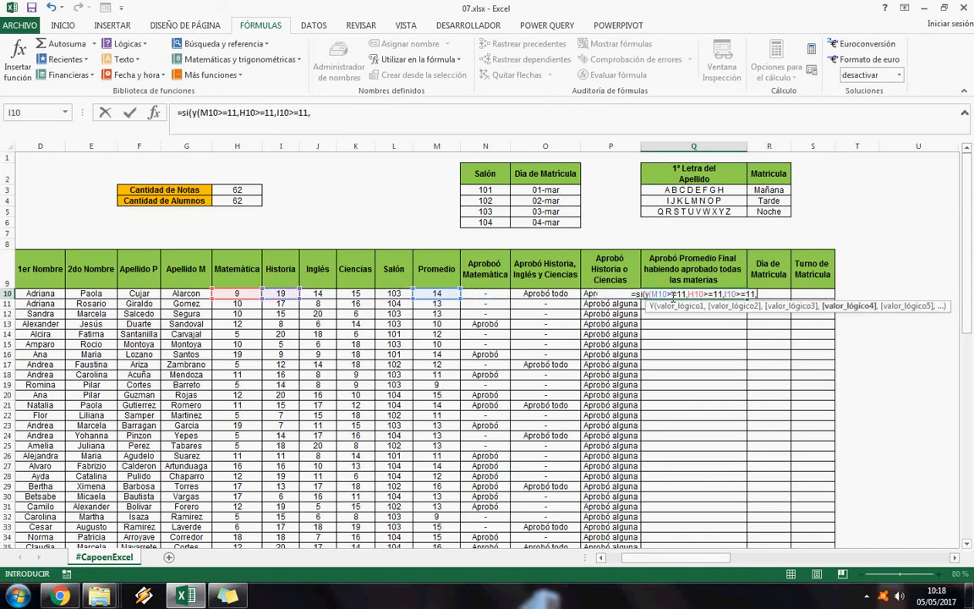
- Add J10>=11 as the Inglés condition of the nested Y function in Q10
key(Left)
key(Left)
key(Left)
key(Left)
key(Left)
key(Left)
key(Left)
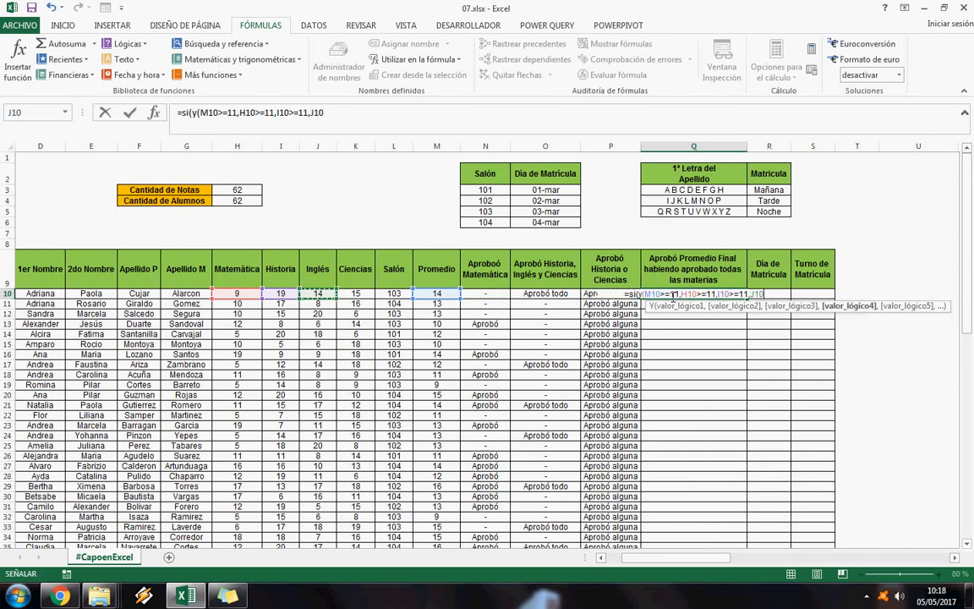
text(>=)
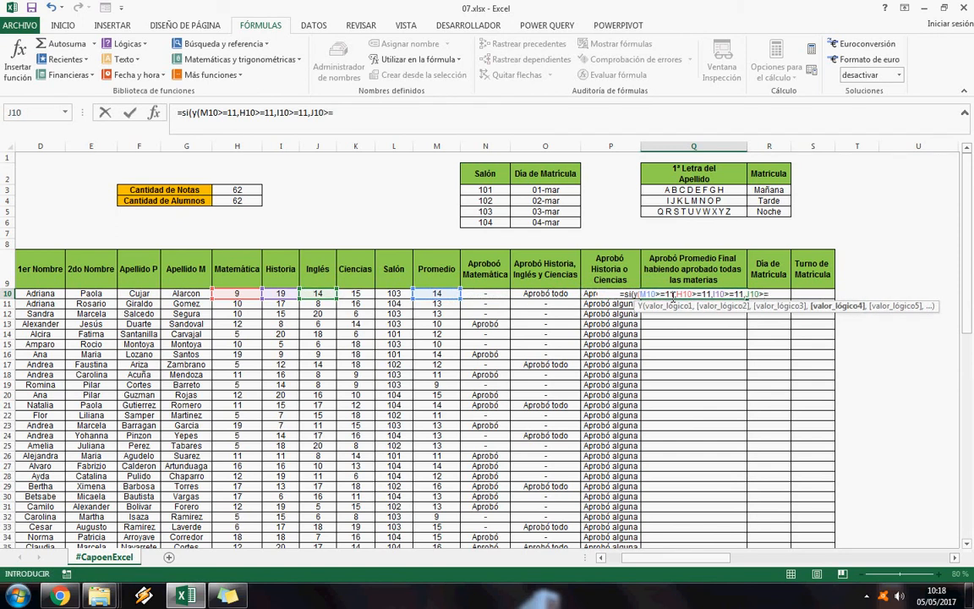
text(11,)
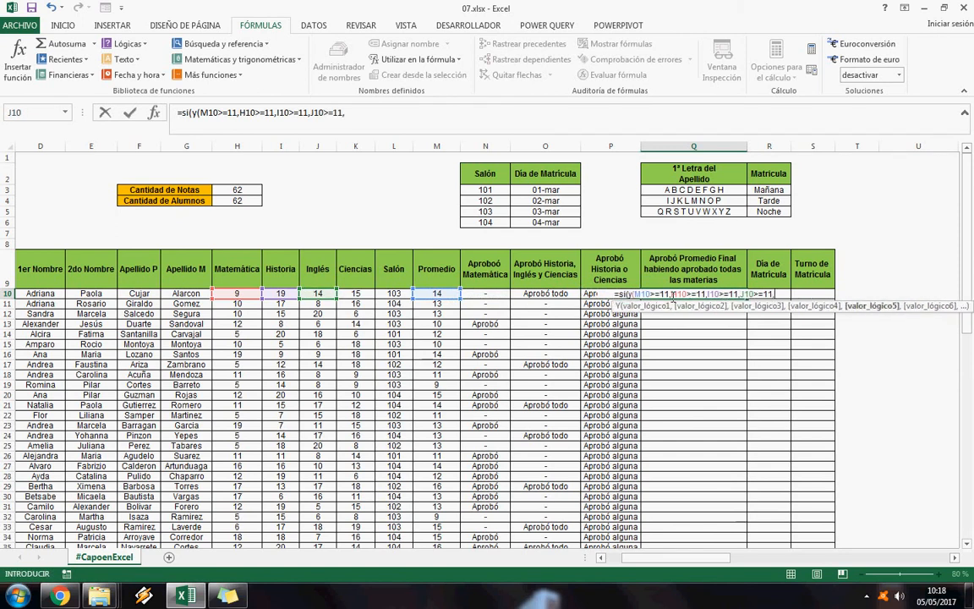
- Add K10>=11 as the Ciencias condition in Q10 and close the nested Y function
key(Left)
key(Left)
key(Left)
key(Left)
key(Left)
key(Left)
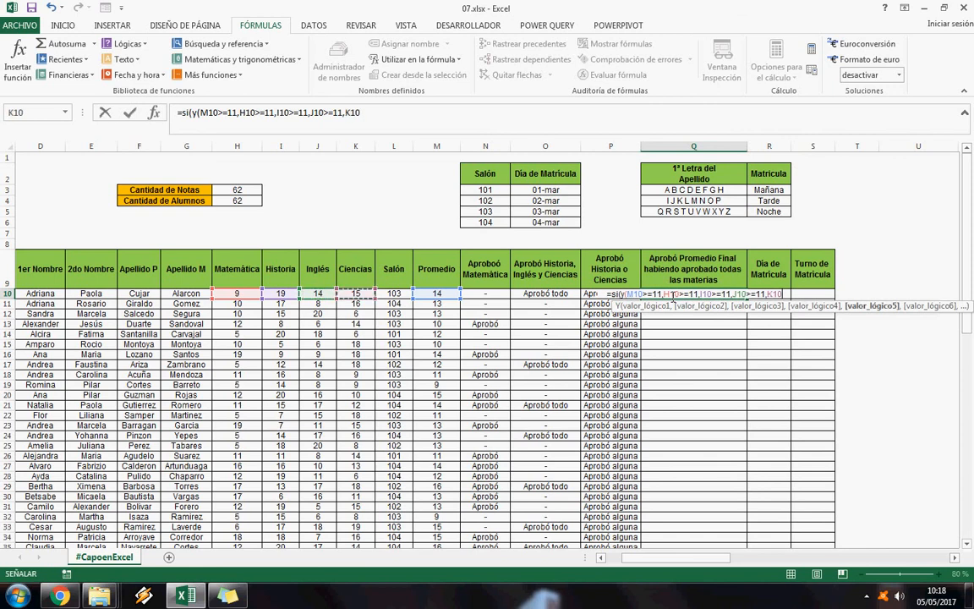
text(>=11),")
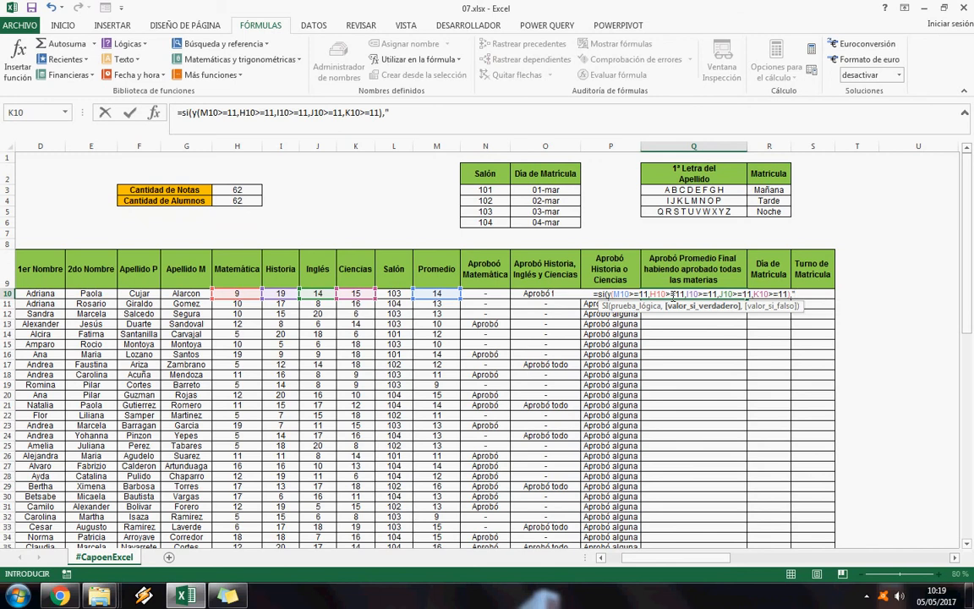
- Finish the Q10 formula with "Cumplió" as the true result and "-" as the false result, and enter it
text(Aprobó)
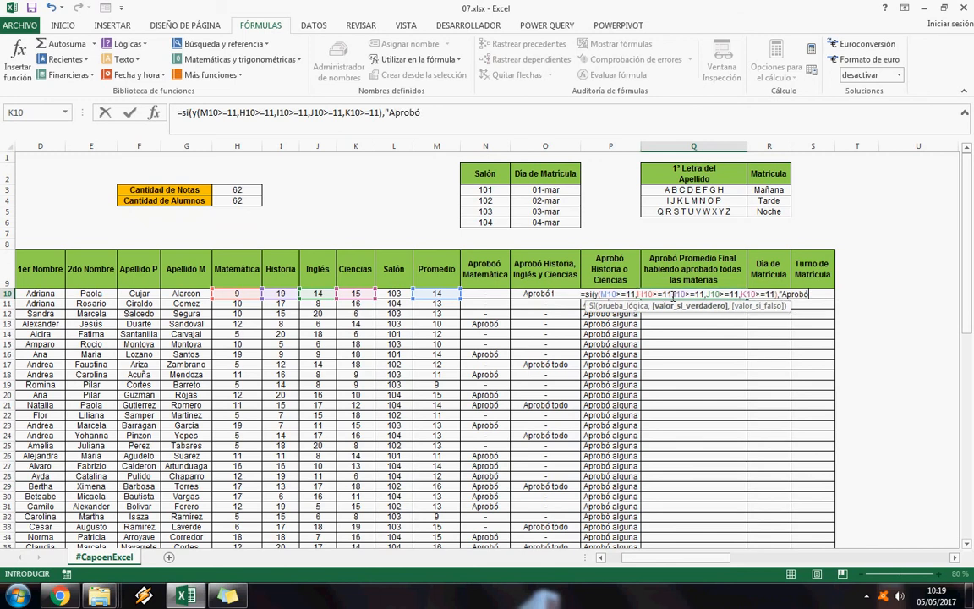
key(BackSpace)
key(BackSpace)
key(BackSpace)
key(BackSpace)
key(BackSpace)
key(BackSpace)
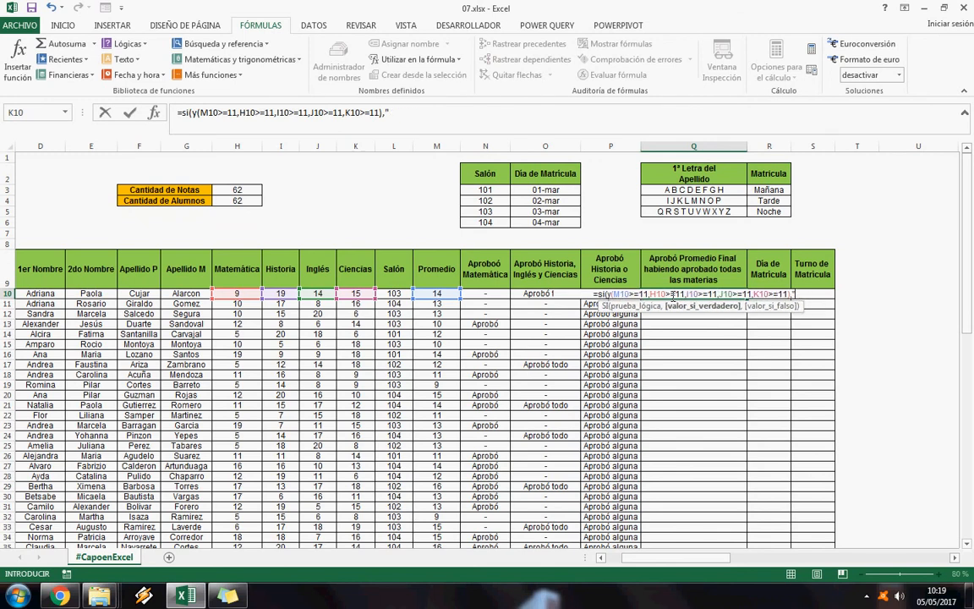
text(Cumplió")
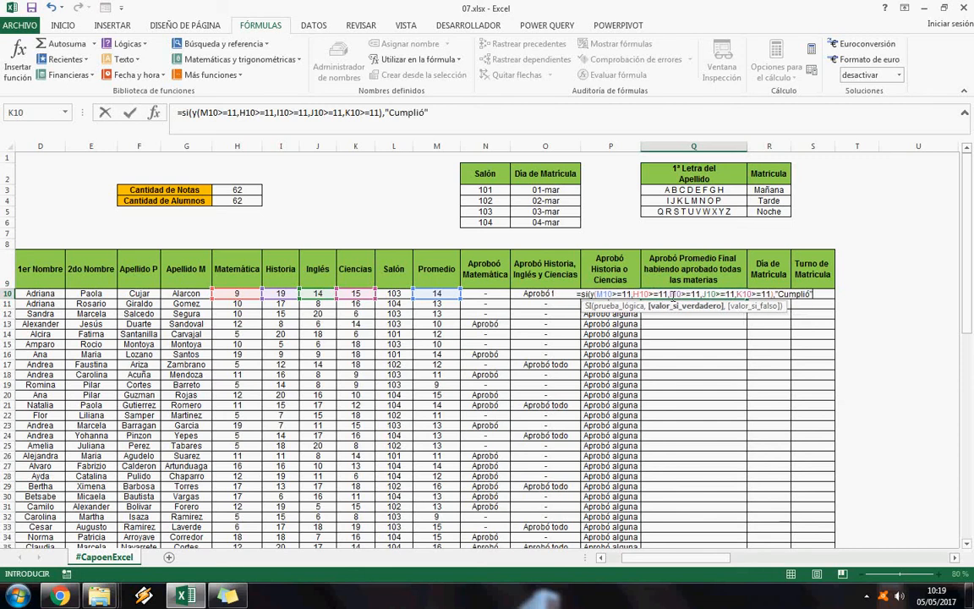
text(,"-"))
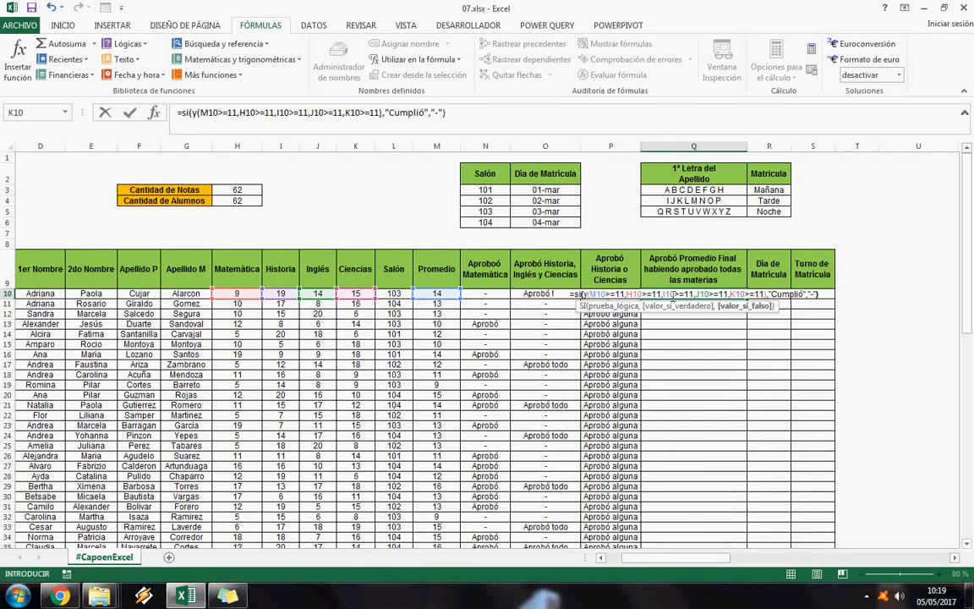
click(130, 112)
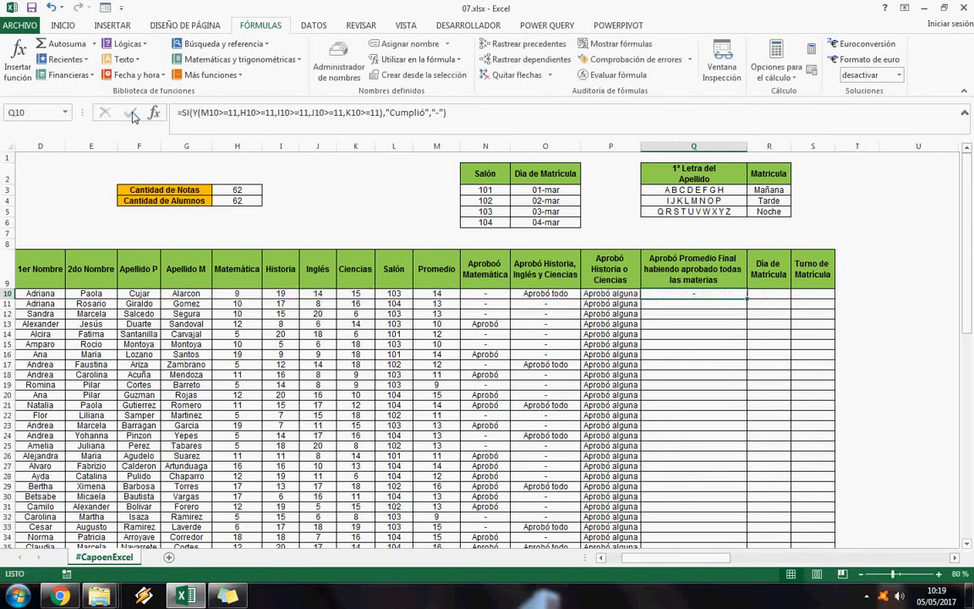
key(ctrl+c)
key(Left)
key(ctrl+Down)
key(Right)
key(ctrl+Up)
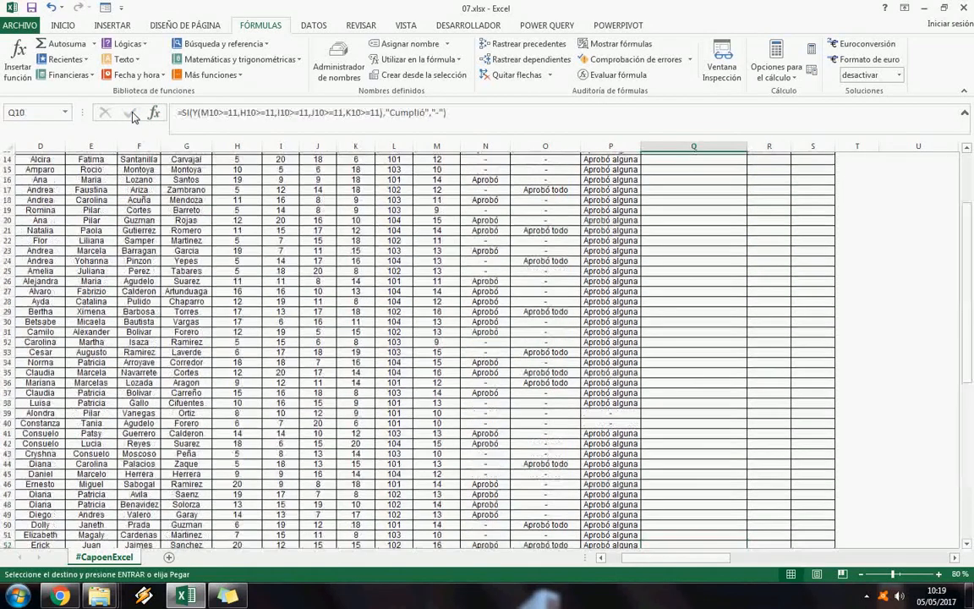
scroll(201, 244, up, 3)
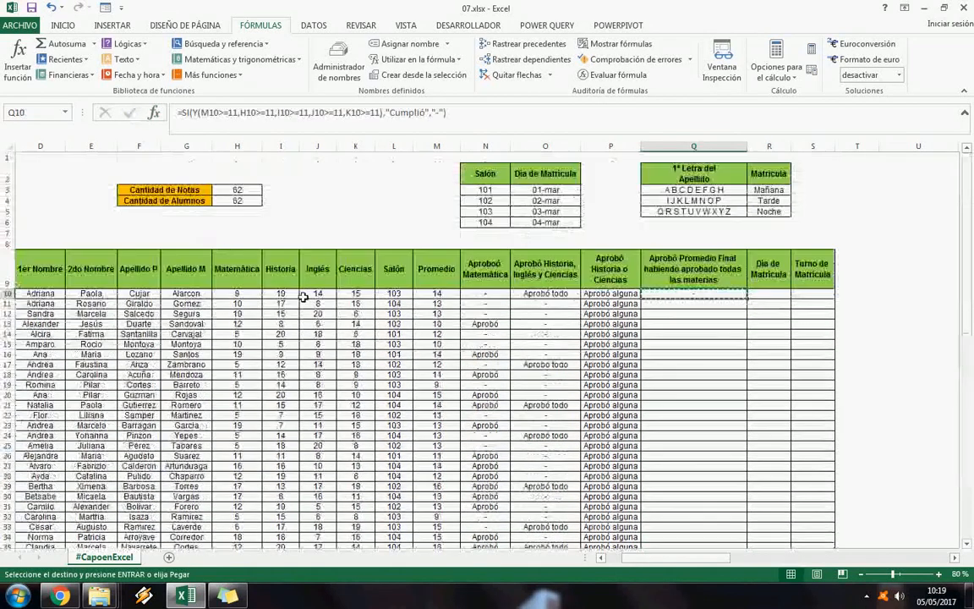
key(Escape)
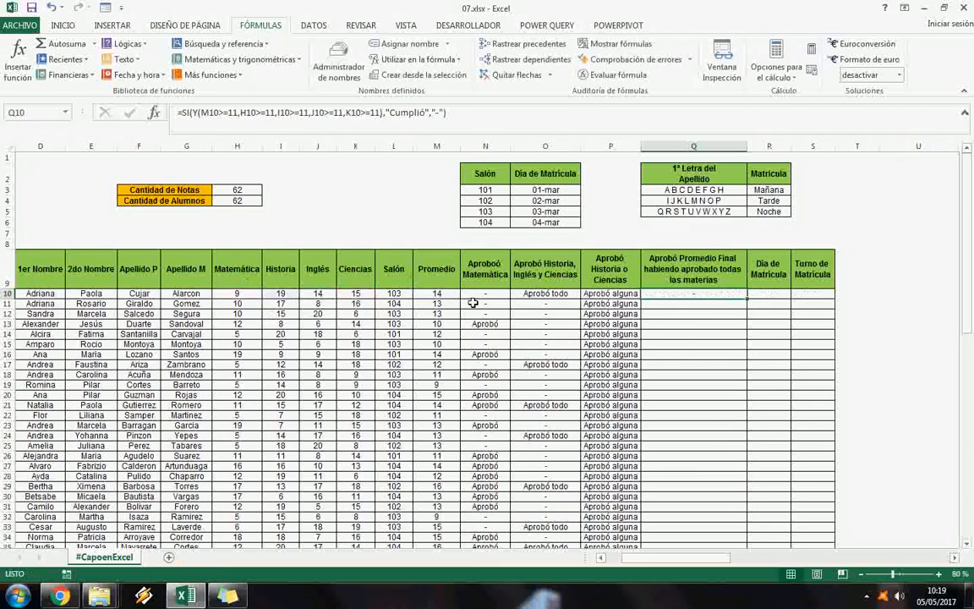
- Copy the Q10 formula down column Q for all student rows through row 71
key(ctrl+c)
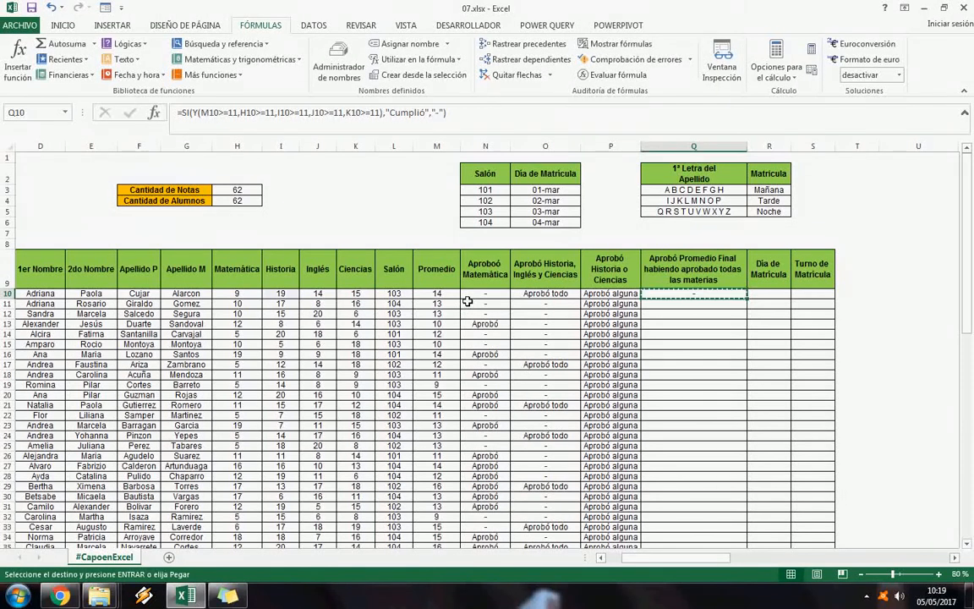
key(Left)
key(ctrl+Down)
key(Right)
key(shift+Up)
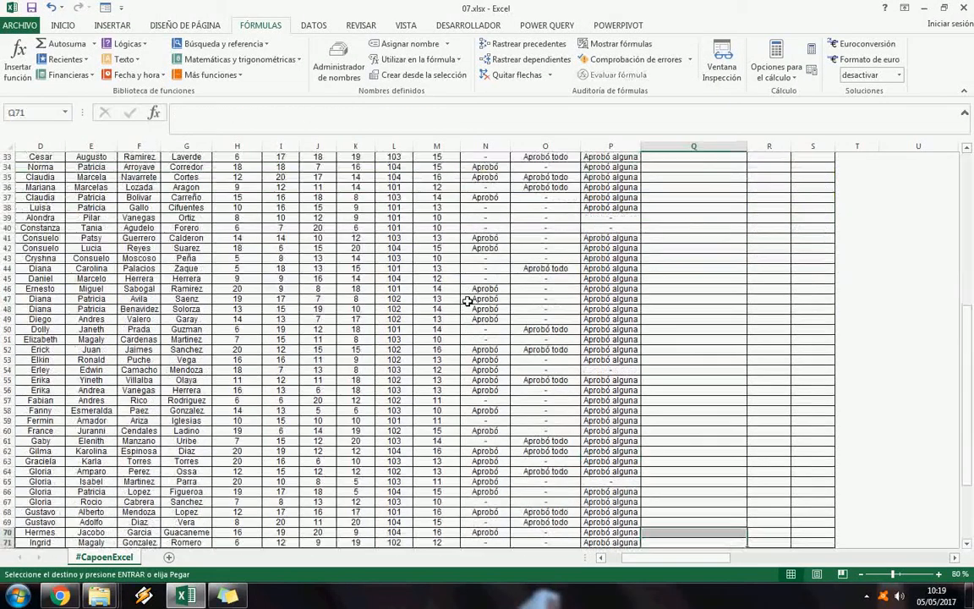
key(ctrl+shift+Up)
key(Return)
scroll(780, 269, up, 14)
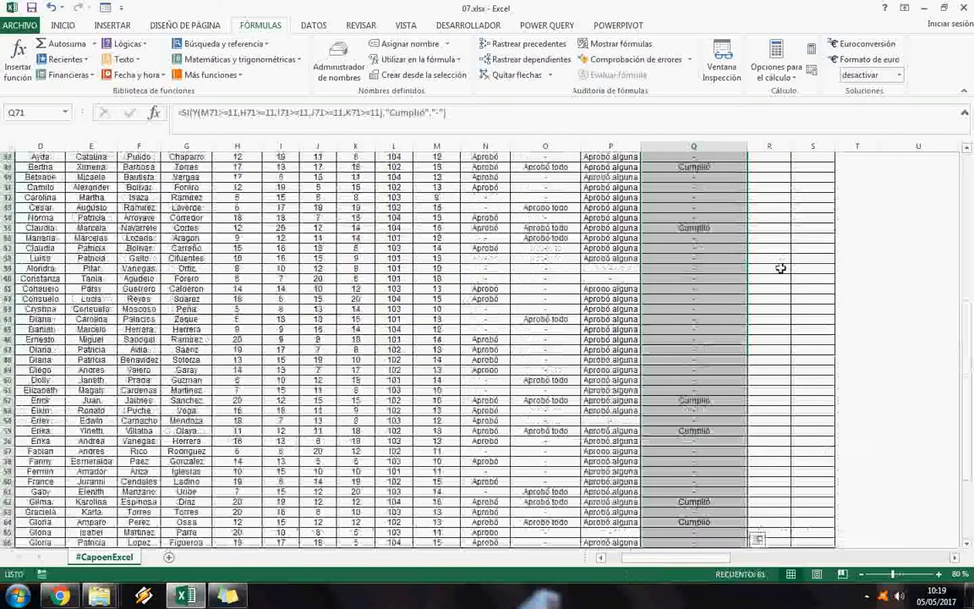
- Examine the Q21 result against the row 21 subject grades and Promedio, along with the other results in column Q
click(767, 281)
scroll(767, 282, up, 4)
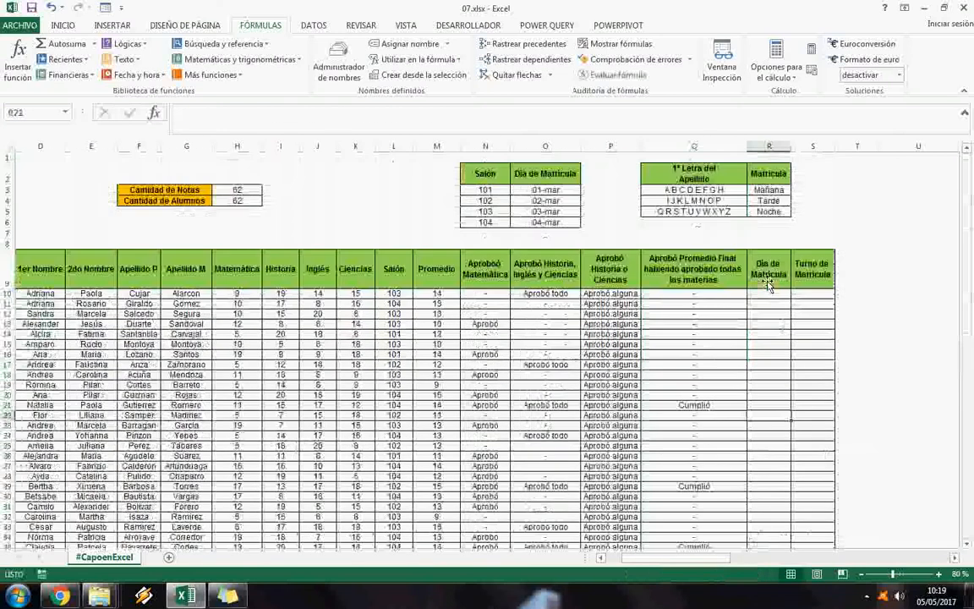
click(700, 407)
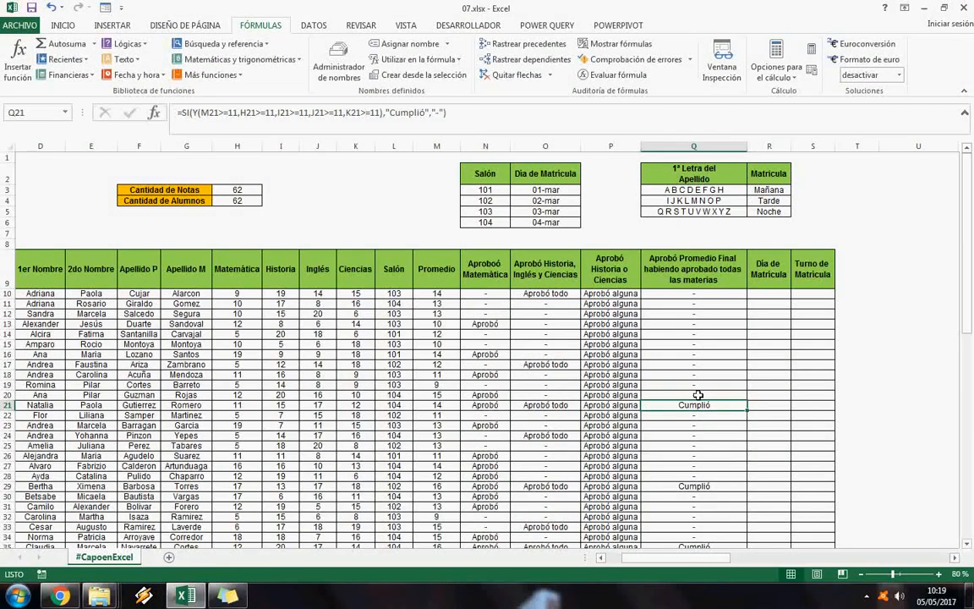
drag(674, 409, 255, 408)
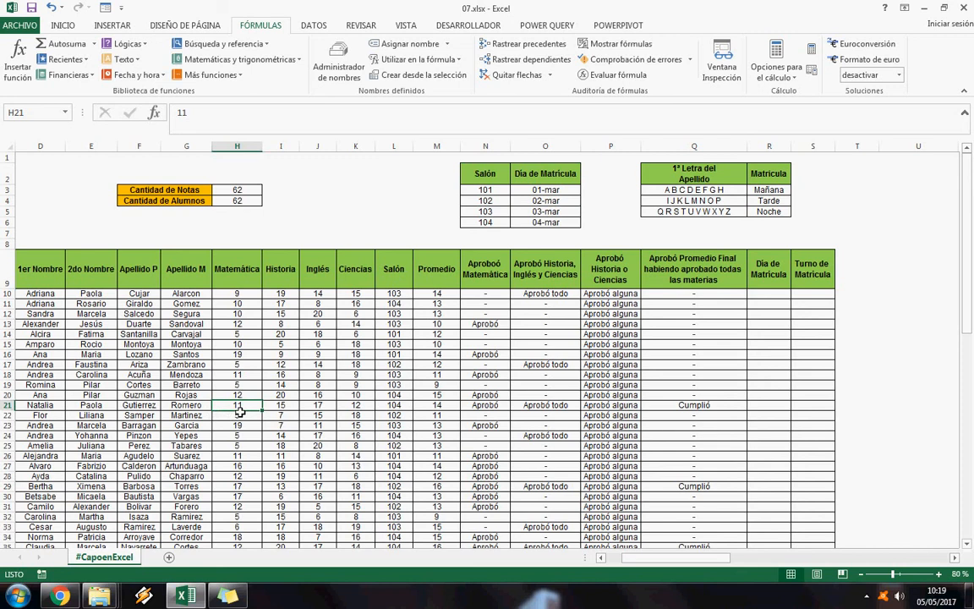
drag(278, 411, 353, 410)
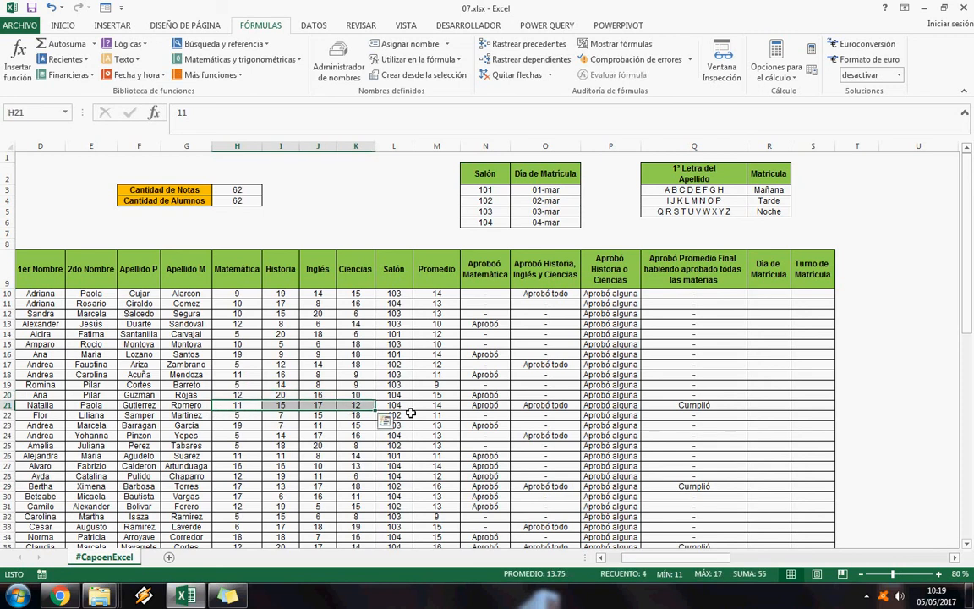
click(435, 412)
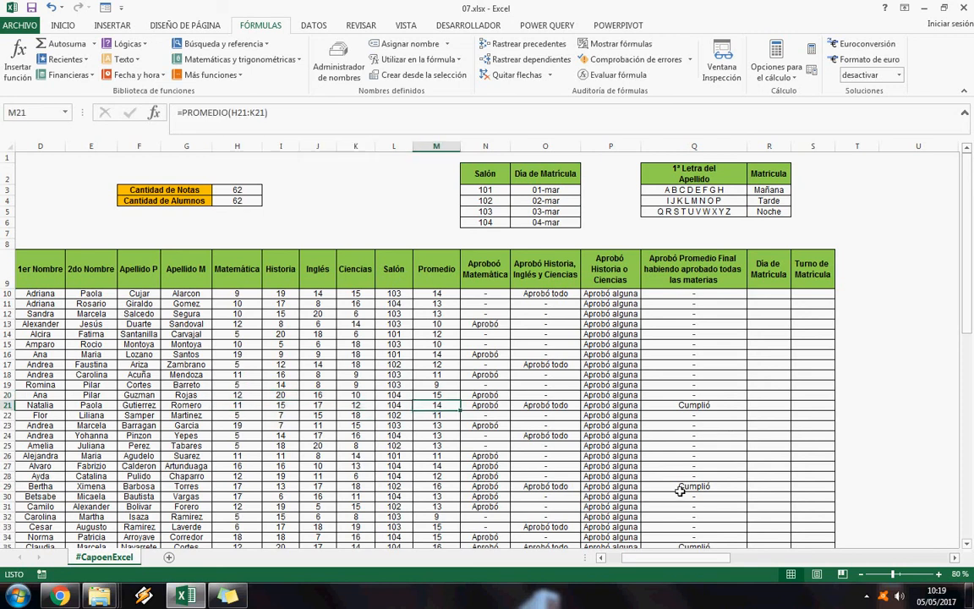
click(680, 490)
scroll(680, 453, down, 6)
scroll(685, 423, up, 6)
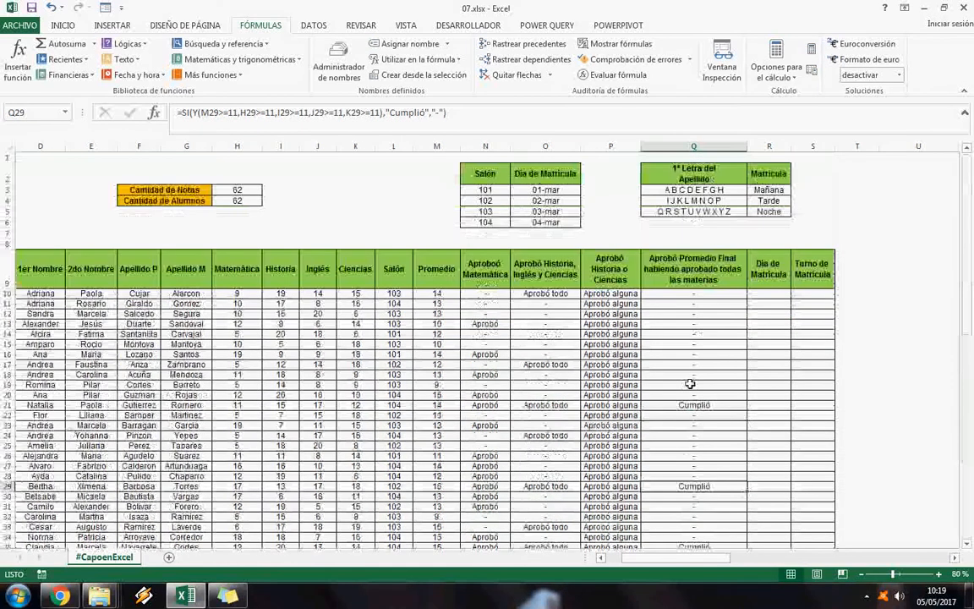
click(692, 294)
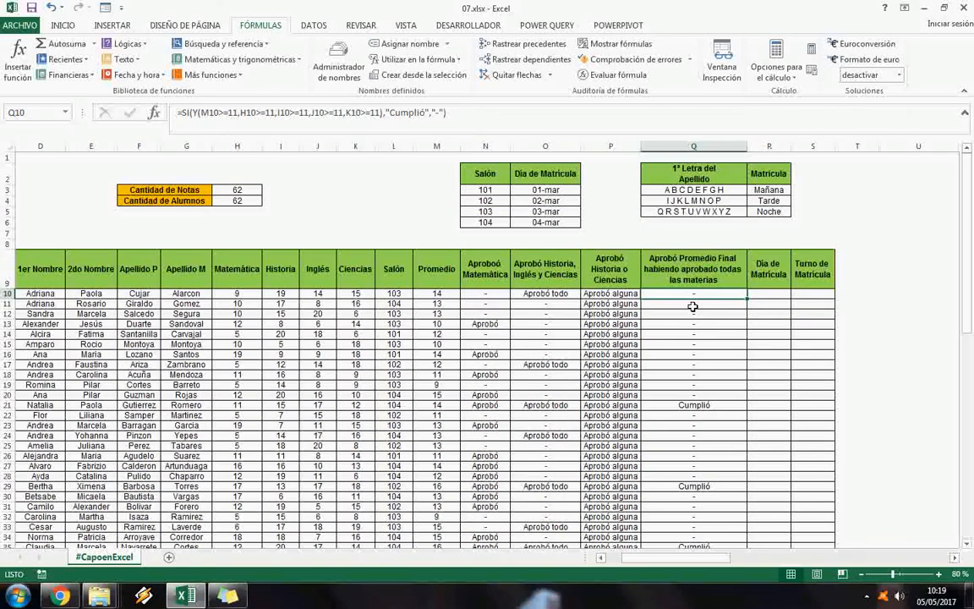
text(=si()
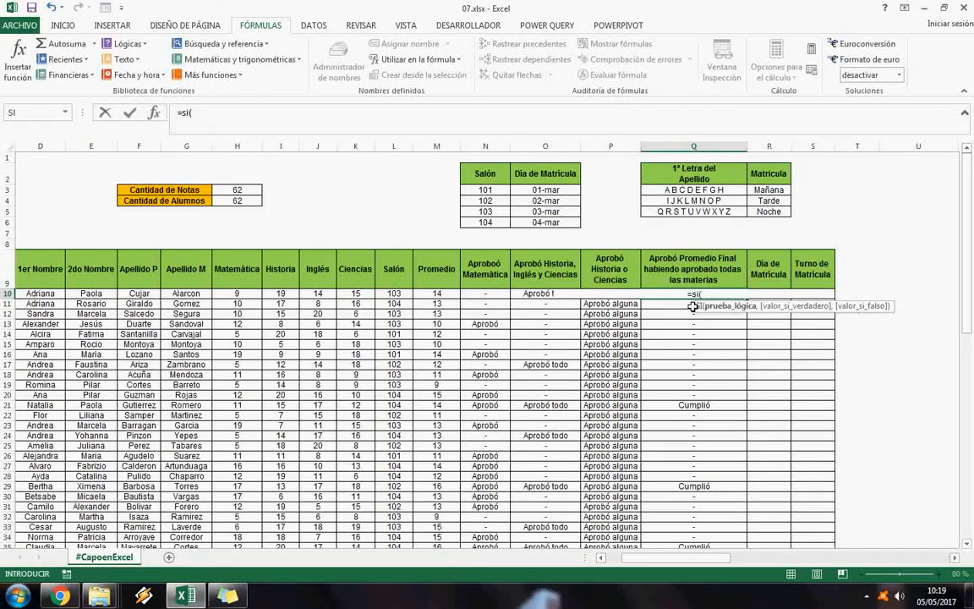
text(y()
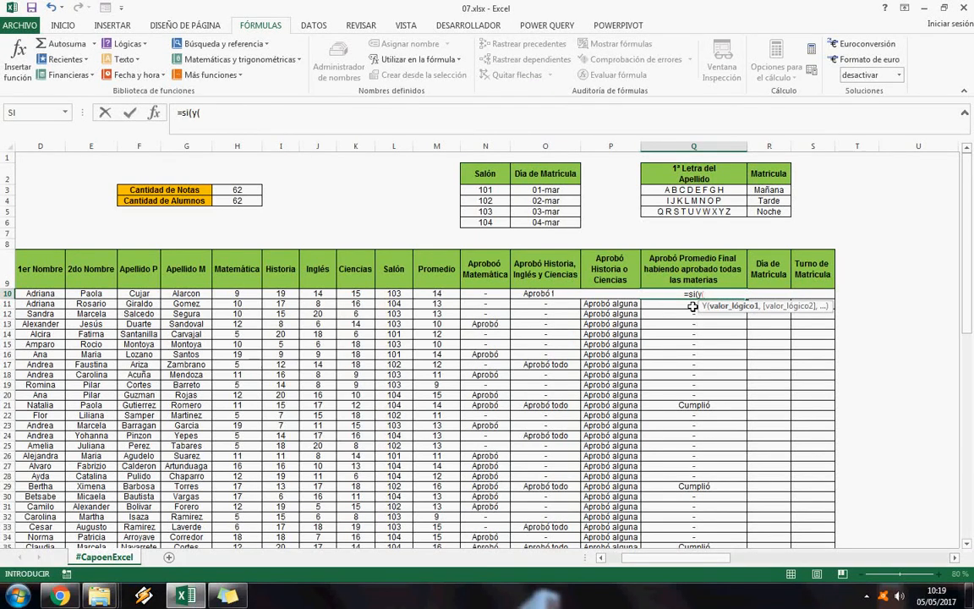
key(BackSpace)
key(BackSpace)
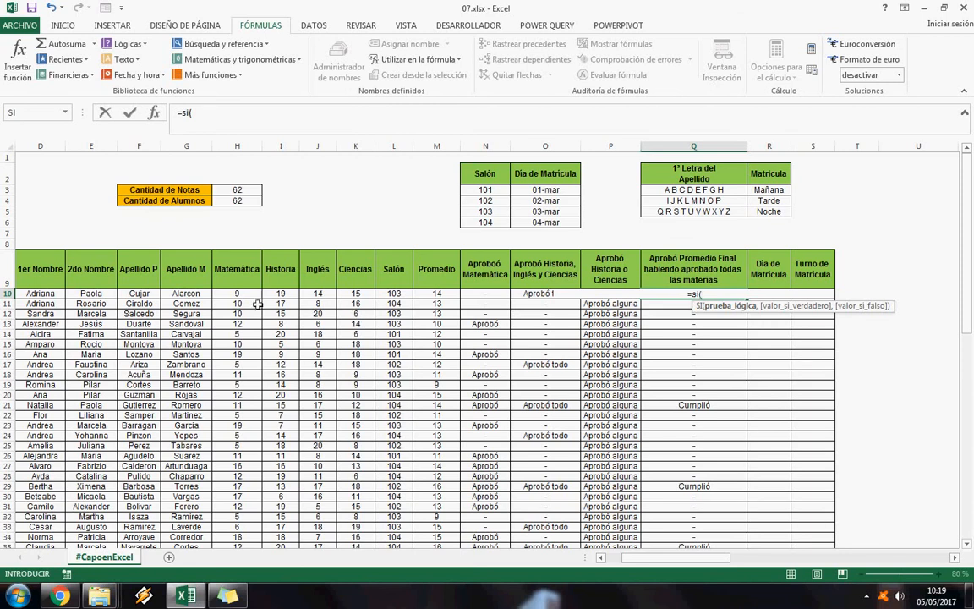
drag(247, 295, 356, 300)
text(,)
click(395, 297)
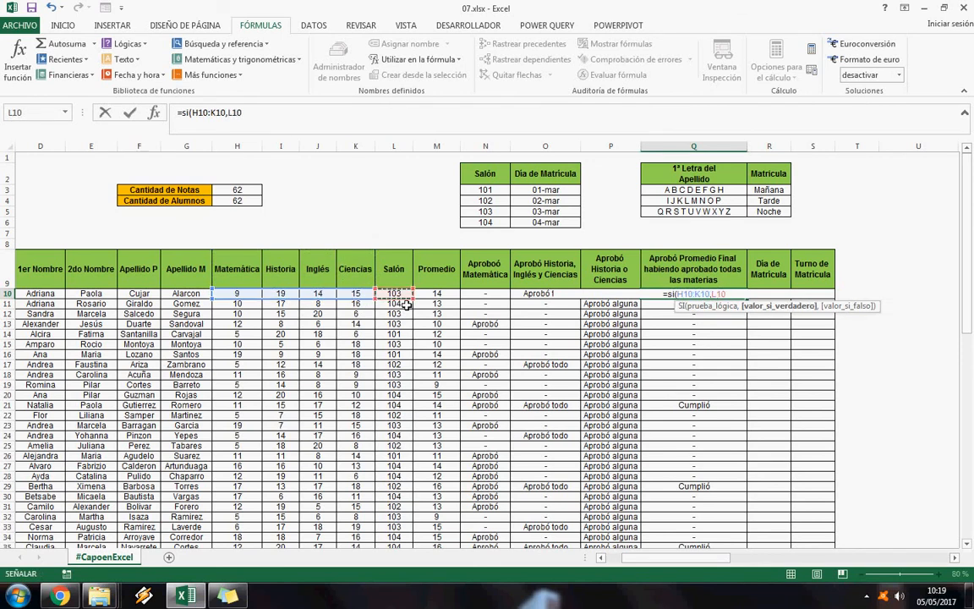
key(BackSpace)
key(BackSpace)
key(BackSpace)
text(M10)
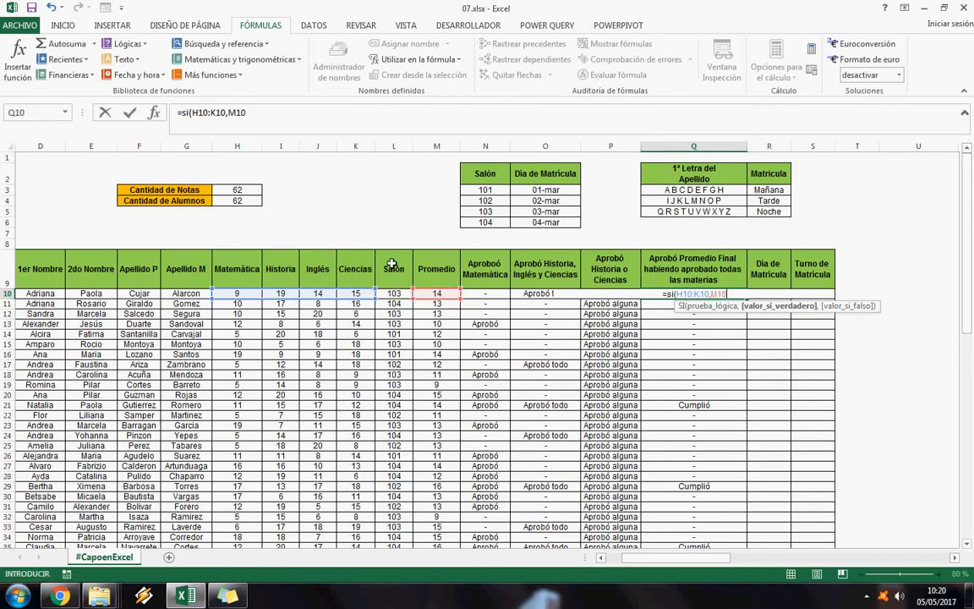
click(294, 128)
text(>=)
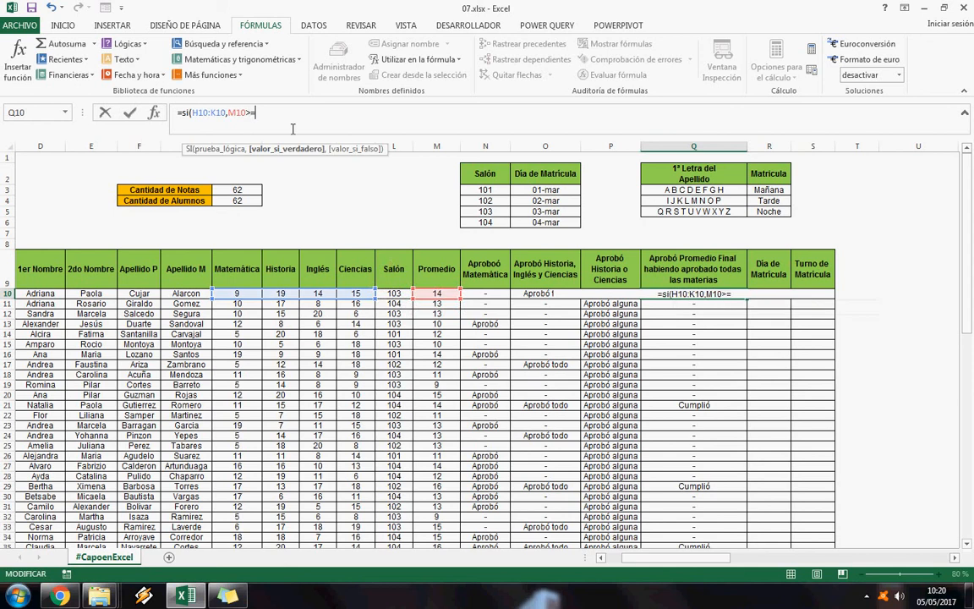
text(11,)
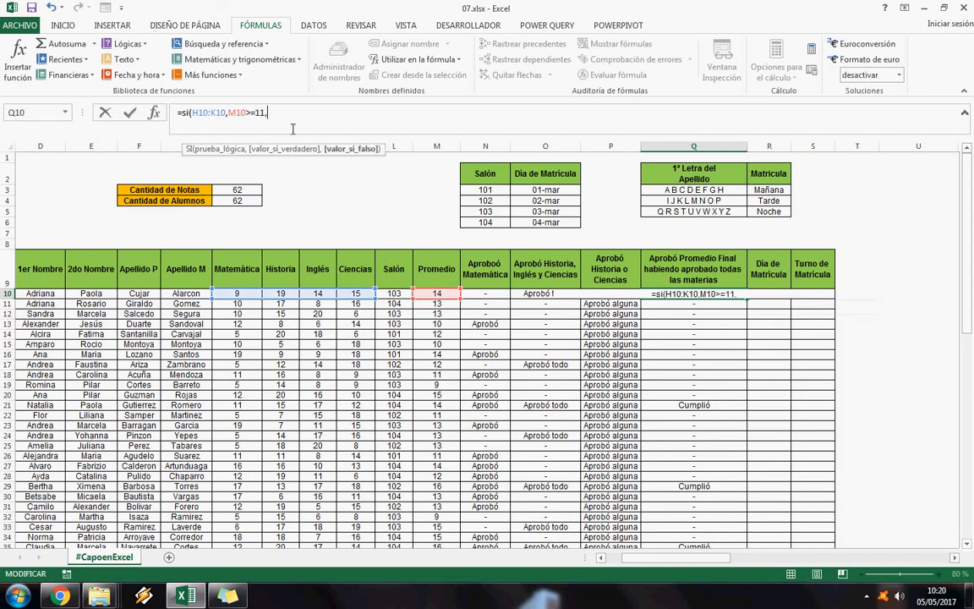
text("Cumplió)
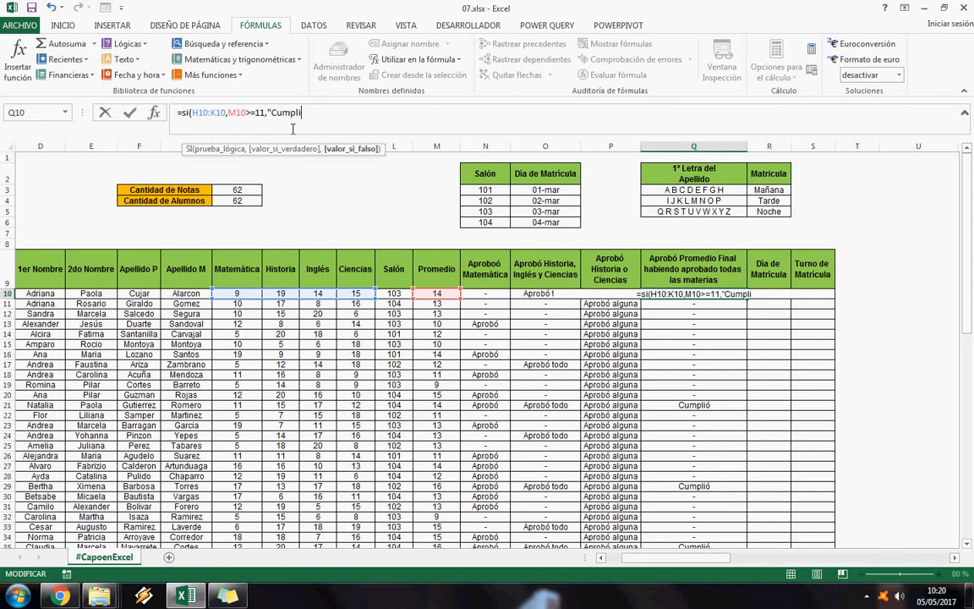
key(Escape)
- Restart the Q10 formula as a SI with a nested Y function referencing the subject grades H10:K10
text(=ysi)
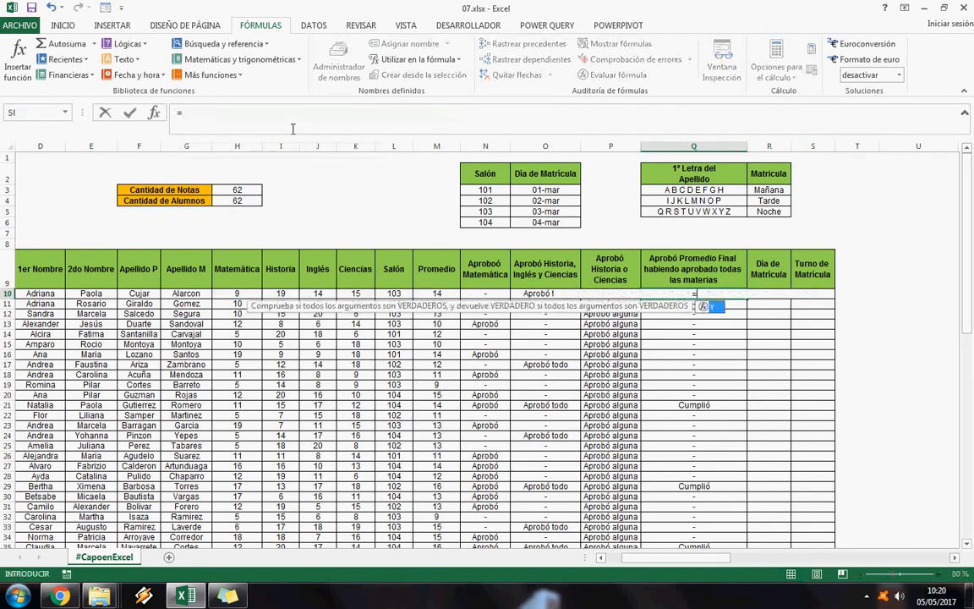
key(BackSpace)
key(BackSpace)
key(BackSpace)
text(si()
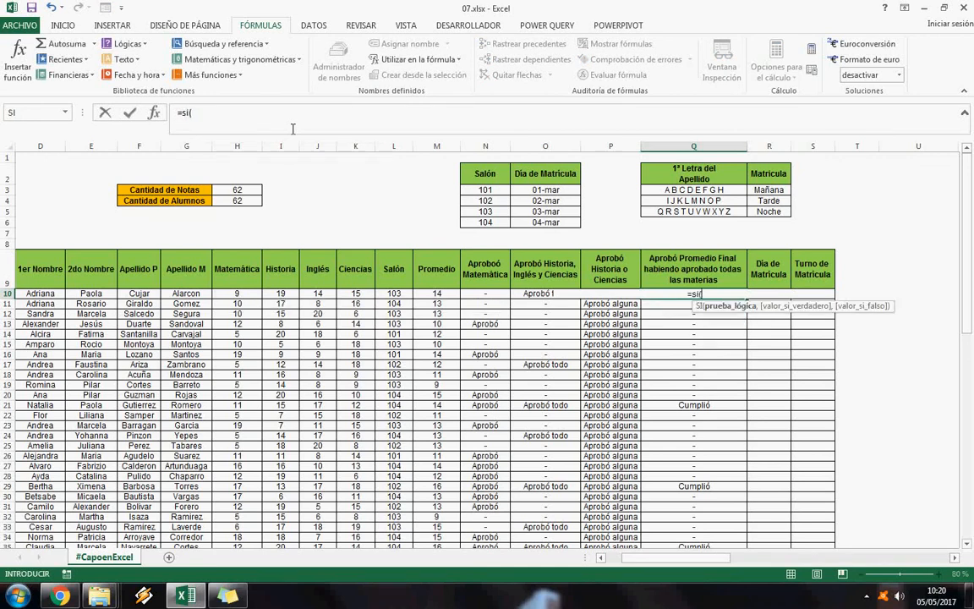
text(y()
key(Left)
key(Left)
key(Left)
key(Left)
key(Left)
key(Left)
key(Left)
key(Left)
key(Left)
key(Left)
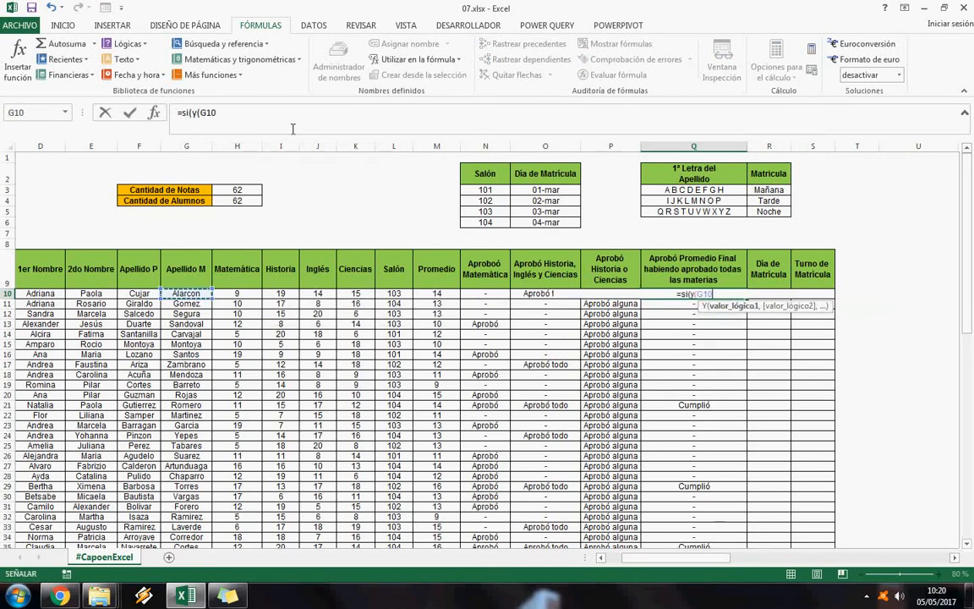
key(Right)
key(shift+Right)
key(shift+Right)
key(shift+Right)
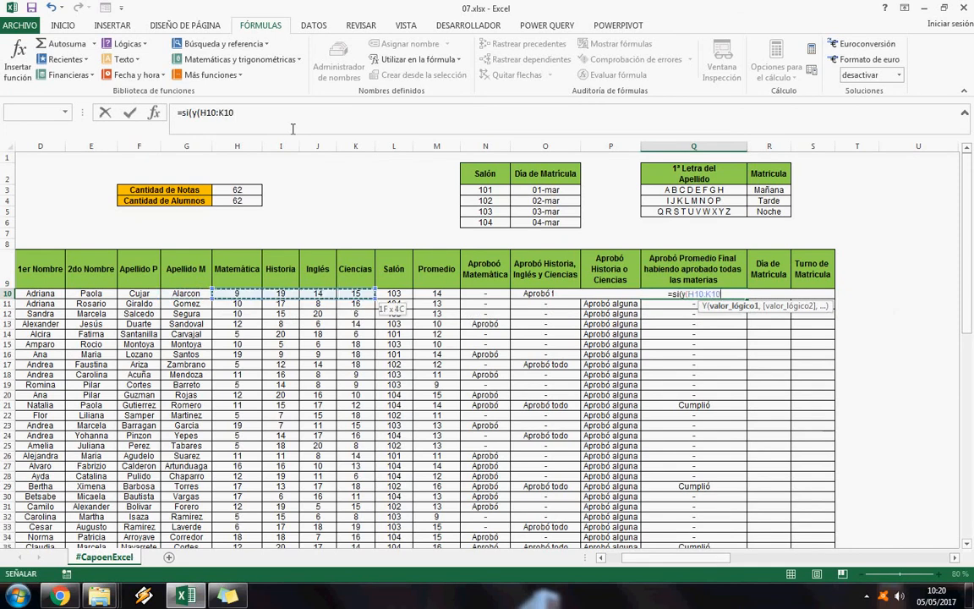
- Set the nested Y arguments in Q10 to H10:K10 and M10>=11, and close the Y function
text(>=)
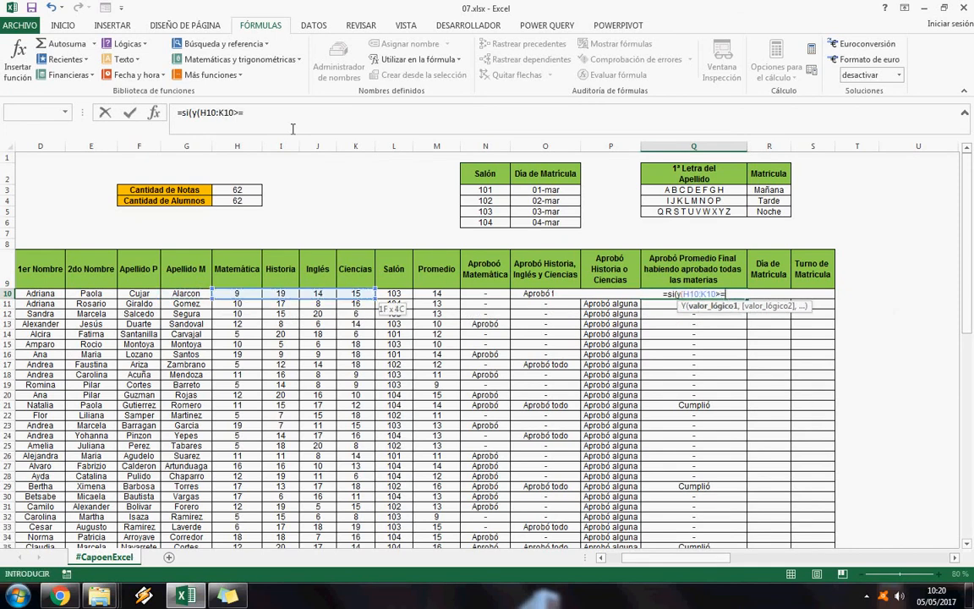
text(11,)
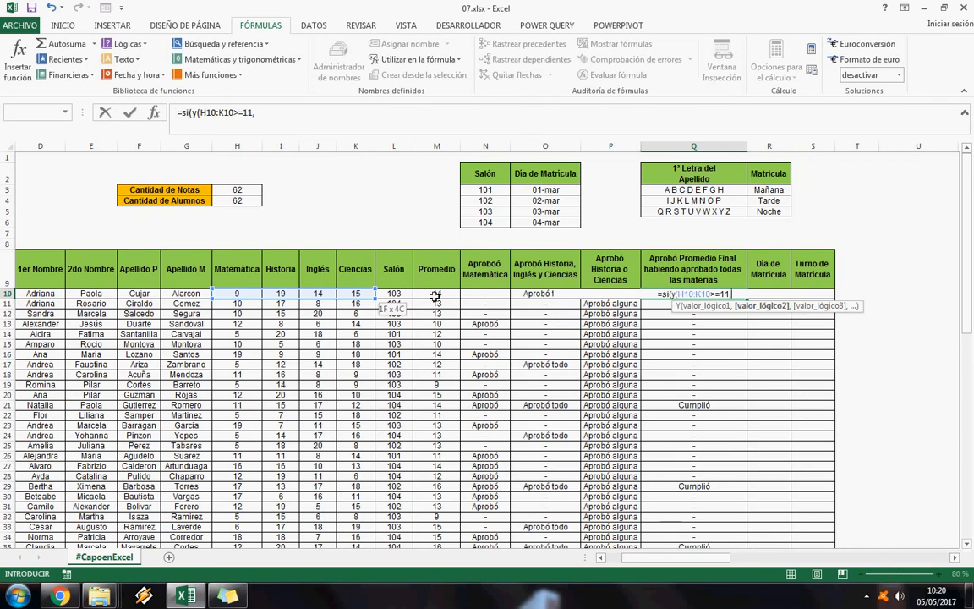
click(234, 113)
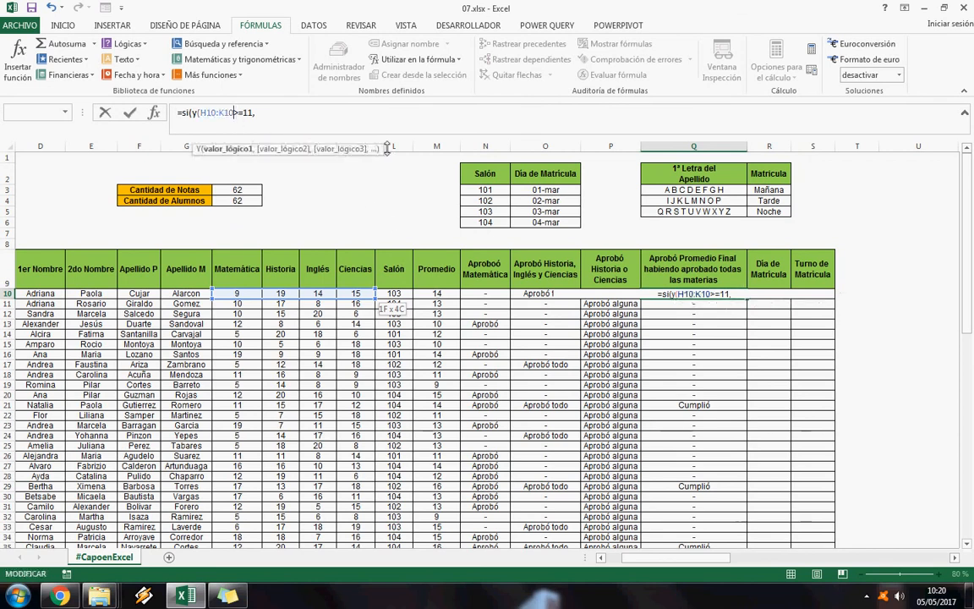
text(,)
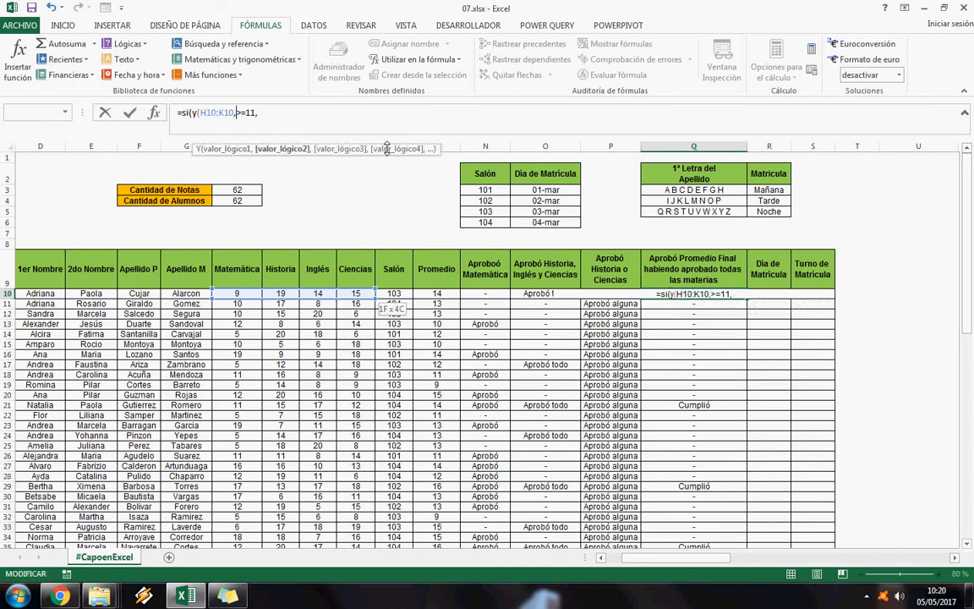
click(445, 292)
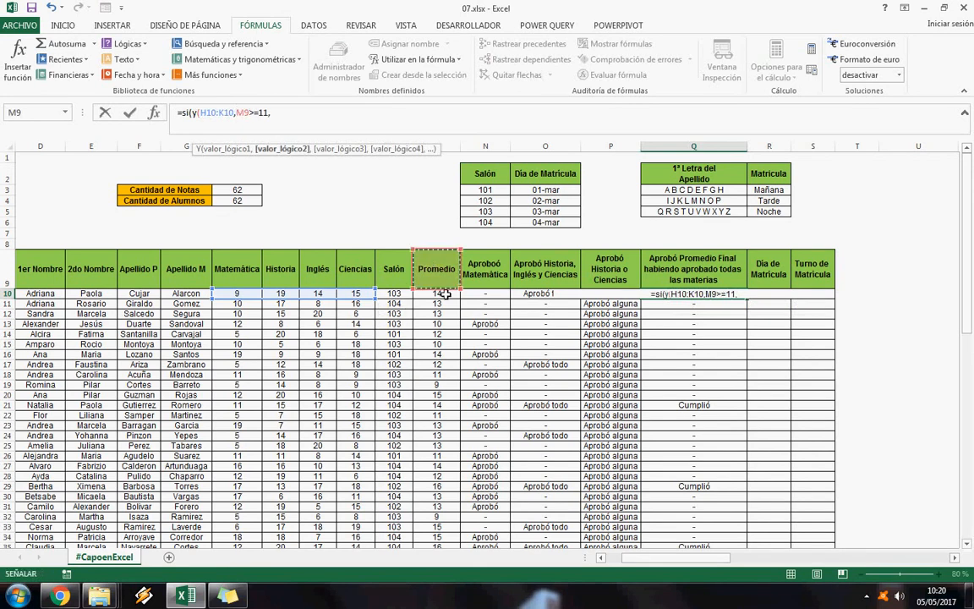
click(332, 117)
key(BackSpace)
text())
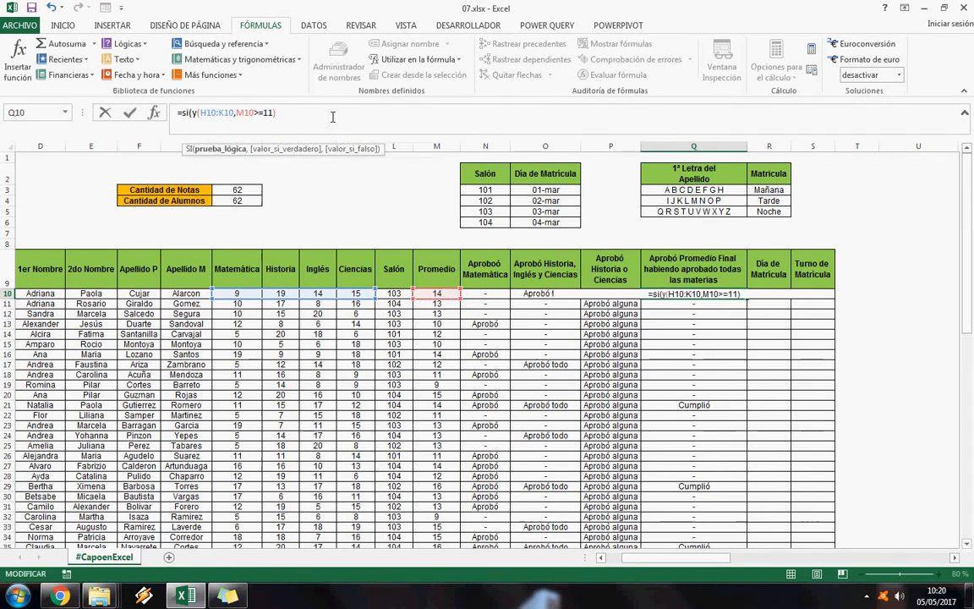
- Finish the range-based Q10 formula with "Cumplió" if true and "-" if false, and enter it
text(,)
text("Cum)
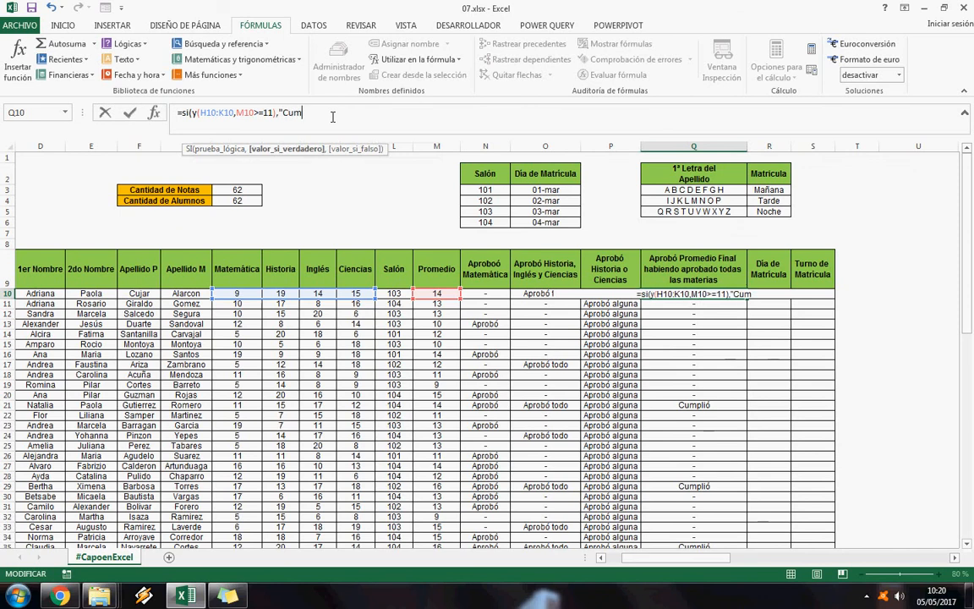
text(plió","-"))
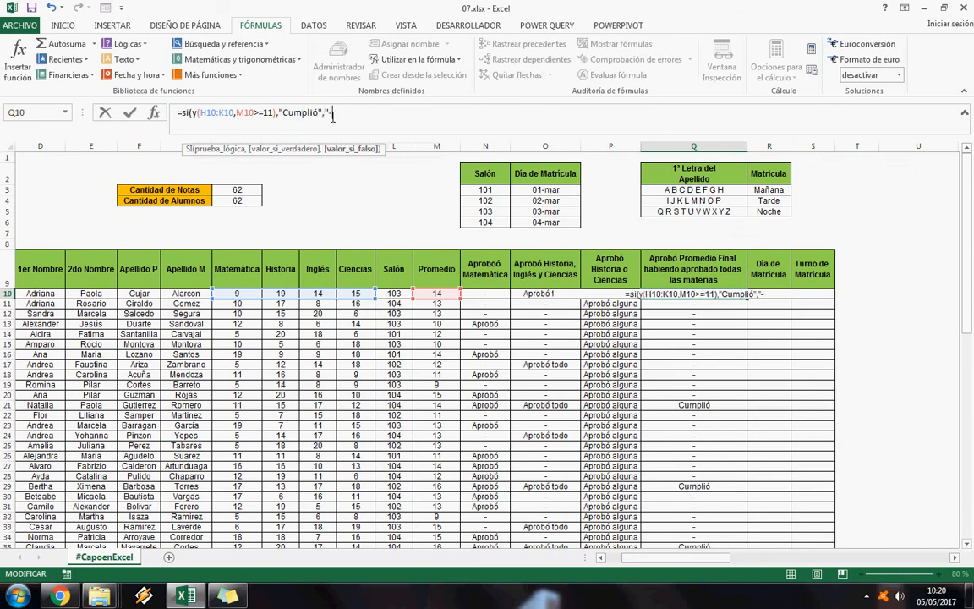
click(130, 113)
- Copy the range-based Q10 formula down column Q for all remaining student rows
key(ctrl+c)
key(Down)
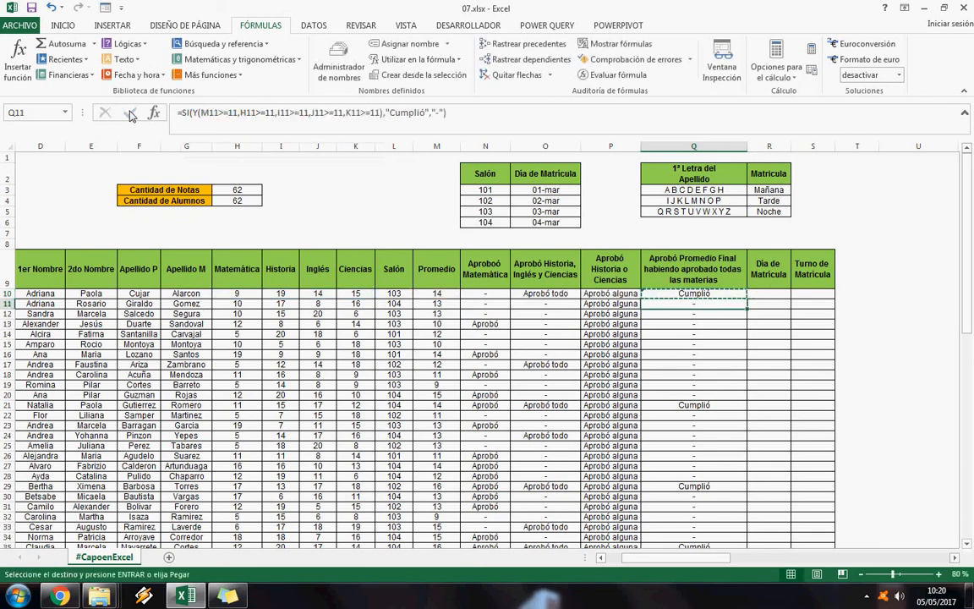
key(ctrl+shift+Down)
key(ctrl+v)
key(Escape)
key(Down)
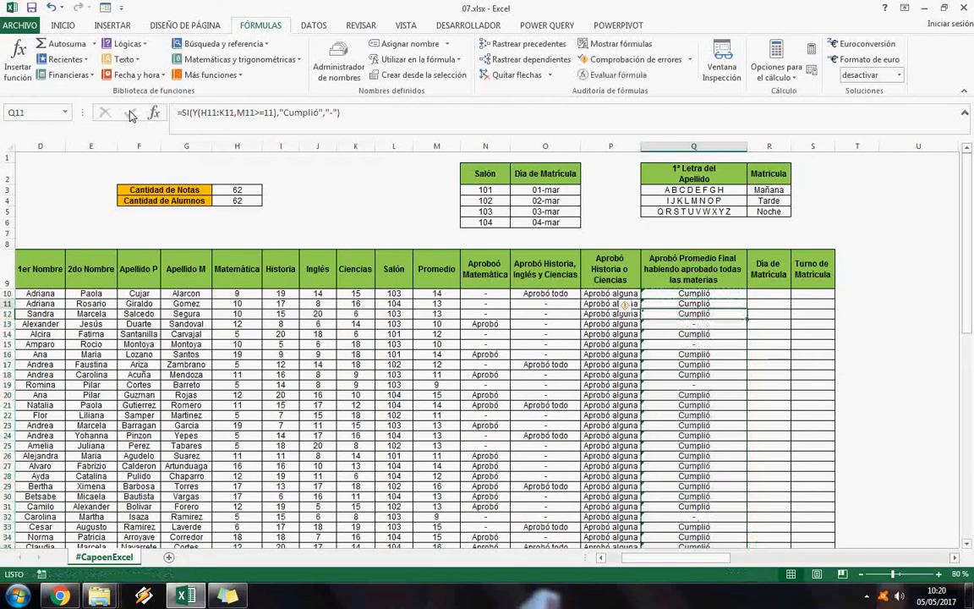
- Try comparing the whole grade range by changing the first Y argument in Q10 to H10:K10>=11, and enter it
key(Up)
key(Up)
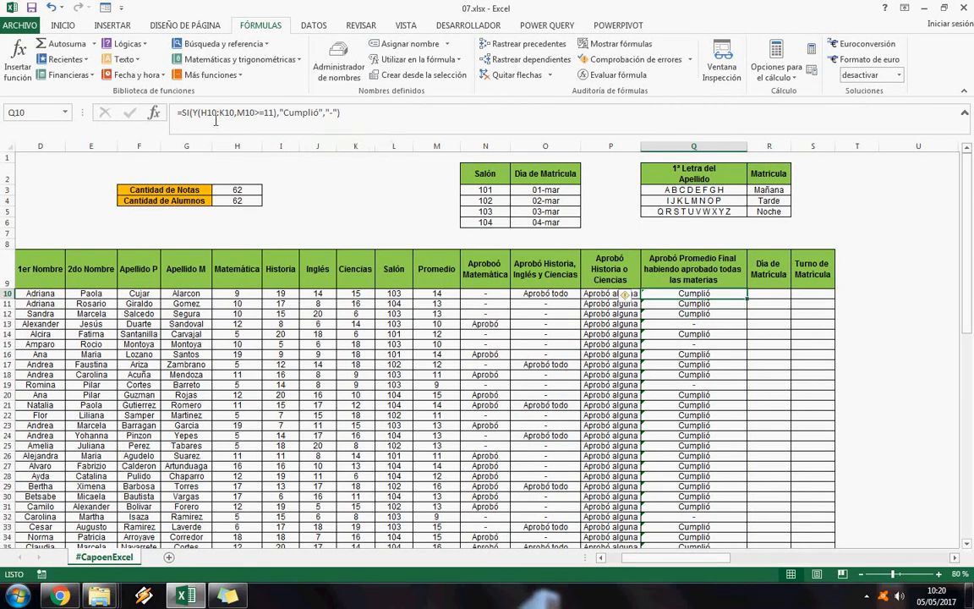
click(238, 124)
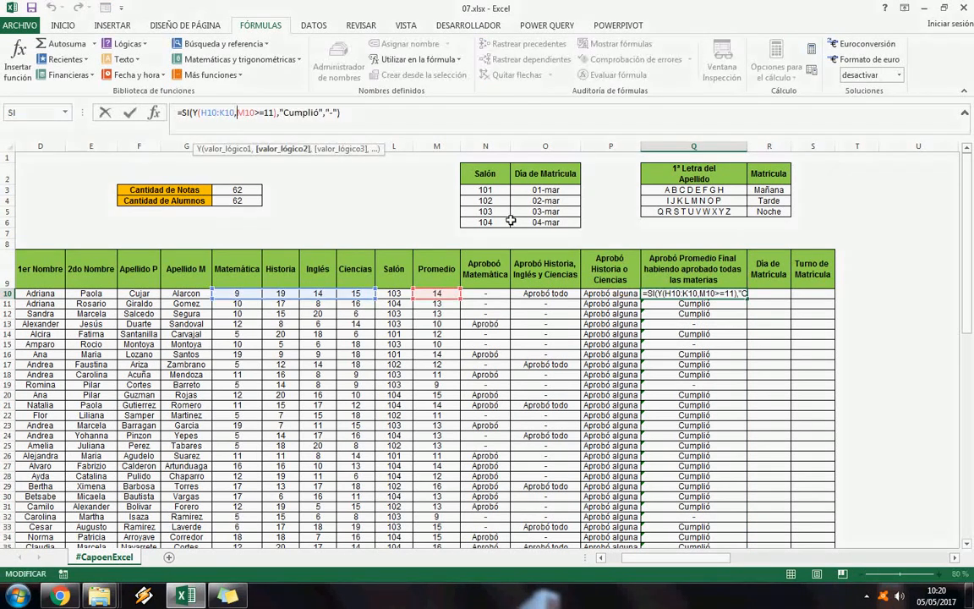
key(Left)
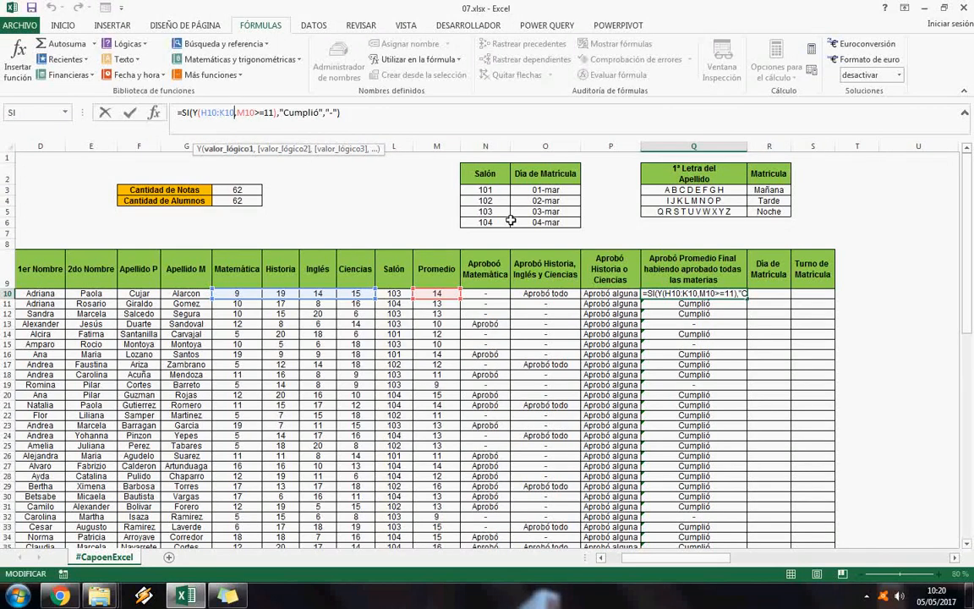
text(>=)
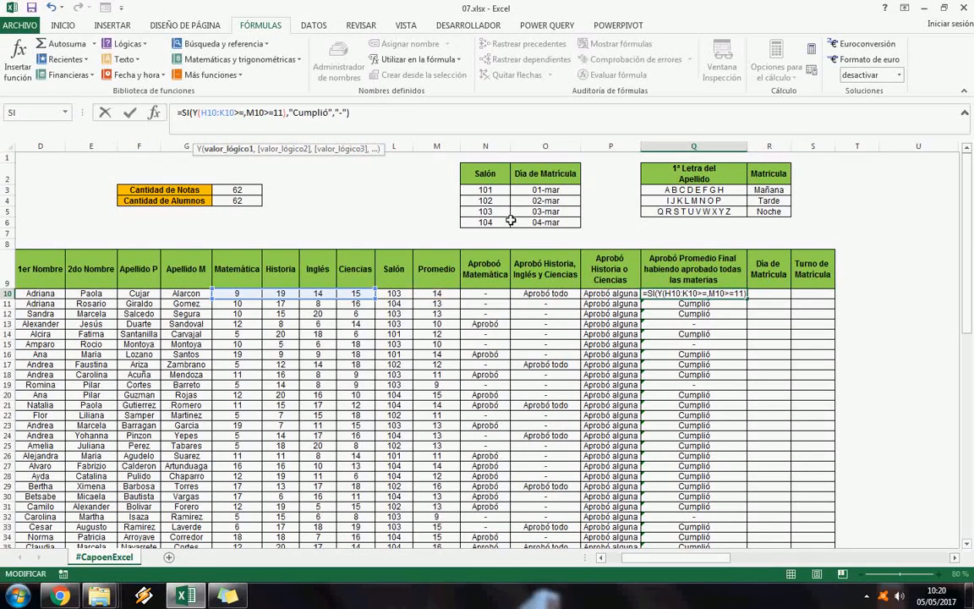
text(11)
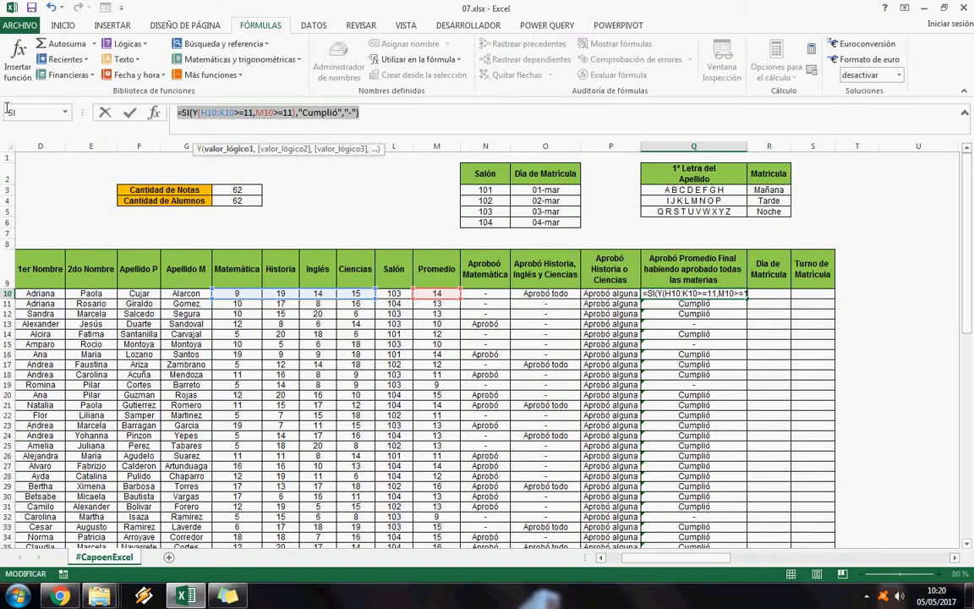
click(131, 113)
- Copy the revised Q10 formula with H10:K10>=11 over the rest of column Q
key(ctrl+c)
key(Down)
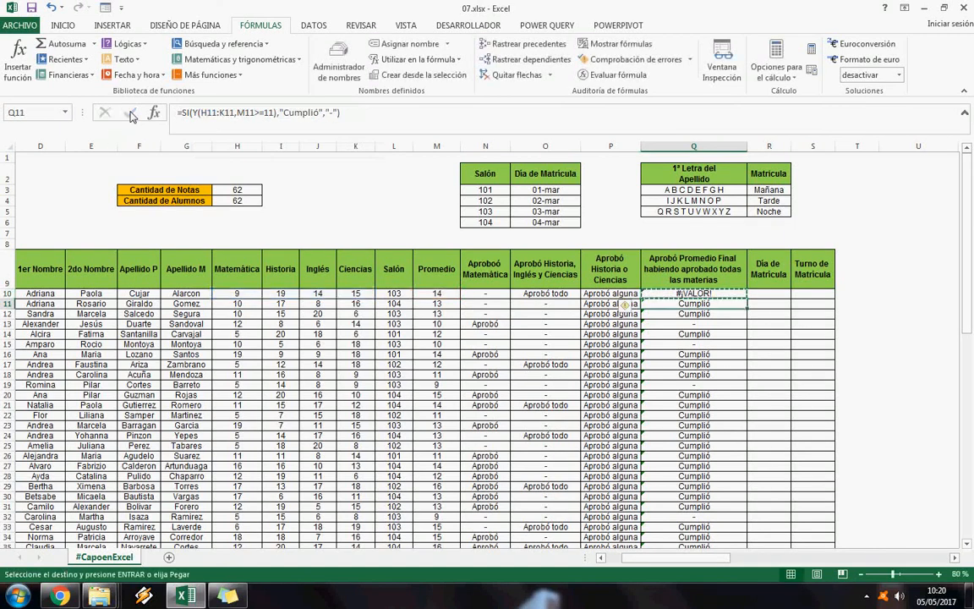
key(ctrl+shift+Down)
key(Return)
key(Up)
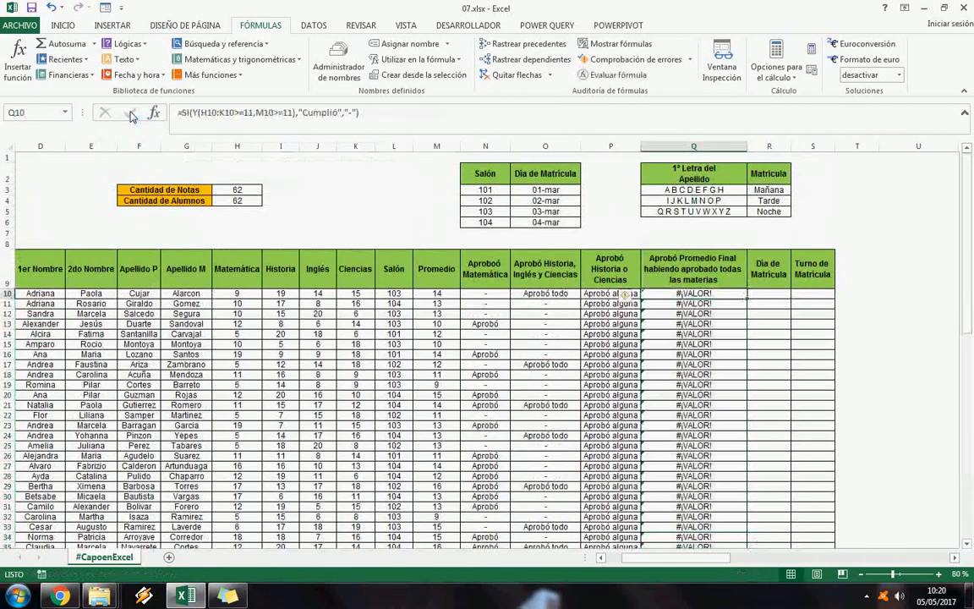
- Examine the column Q results and the Q10 formula against the row 10 subject grades in H10:K10
key(ctrl+shift+Down)
scroll(359, 219, up, 11)
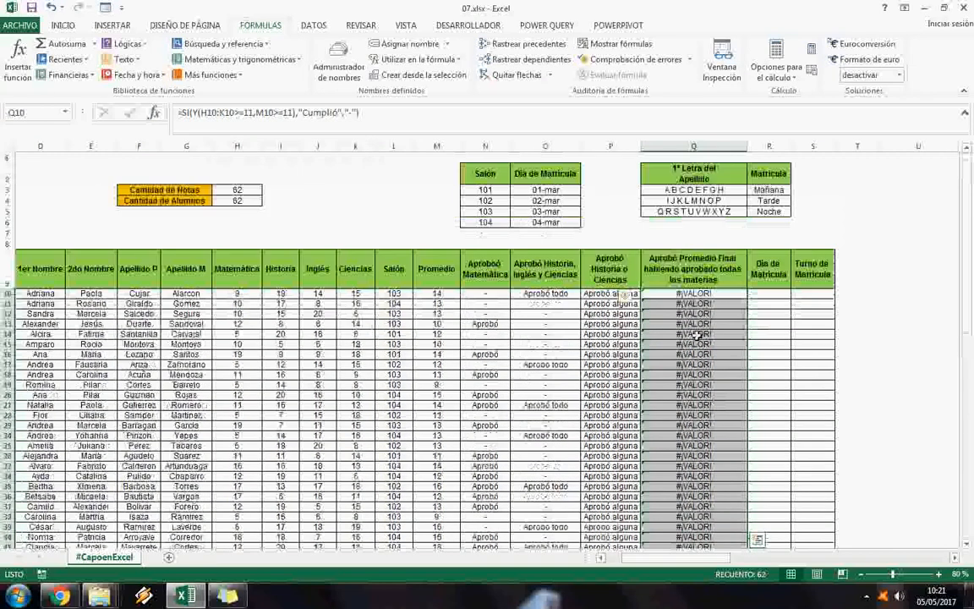
click(686, 295)
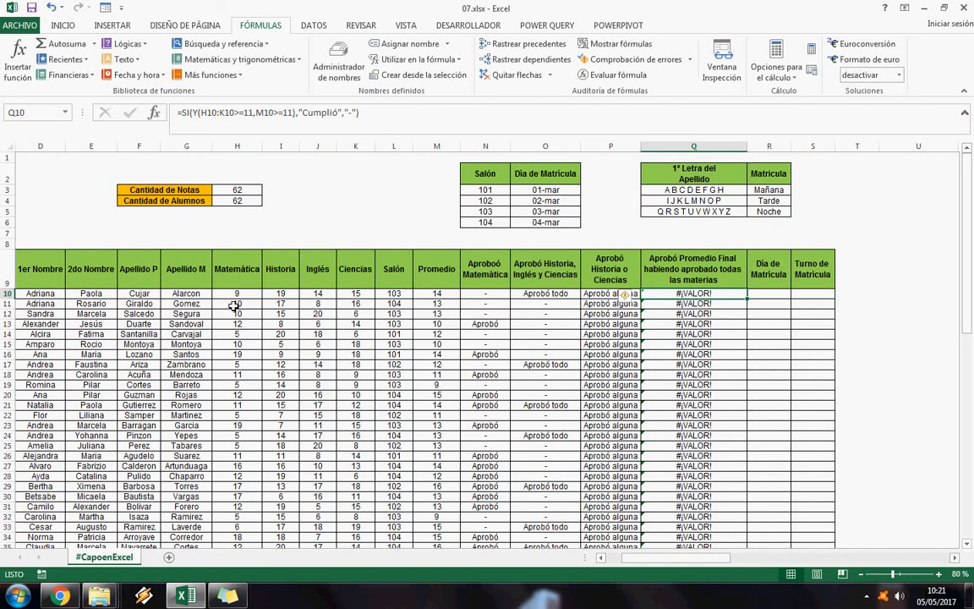
drag(237, 295, 359, 299)
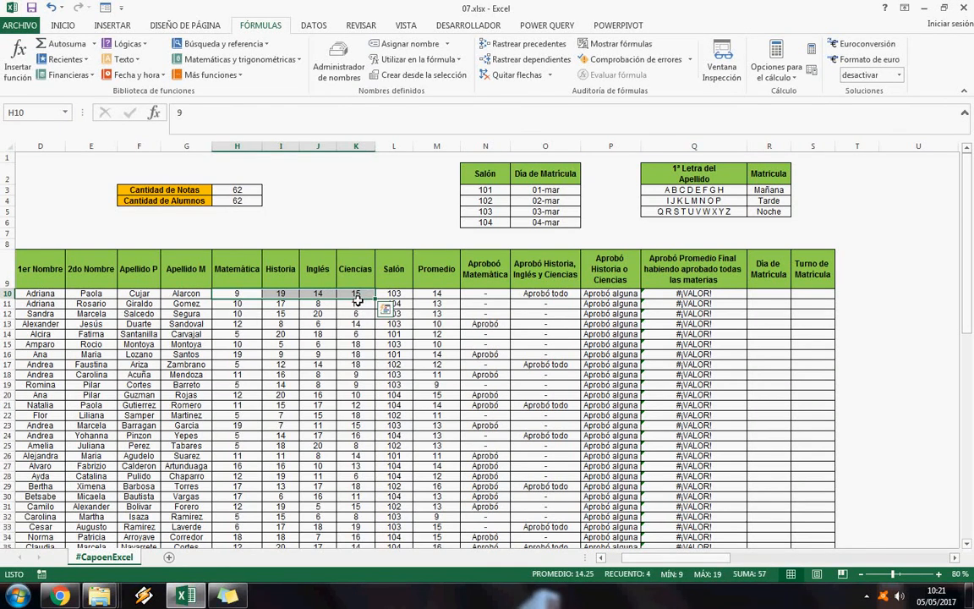
- Start a new Q10 formula with SI and a nested Y, using H10>=11 as the Matemática condition
click(668, 293)
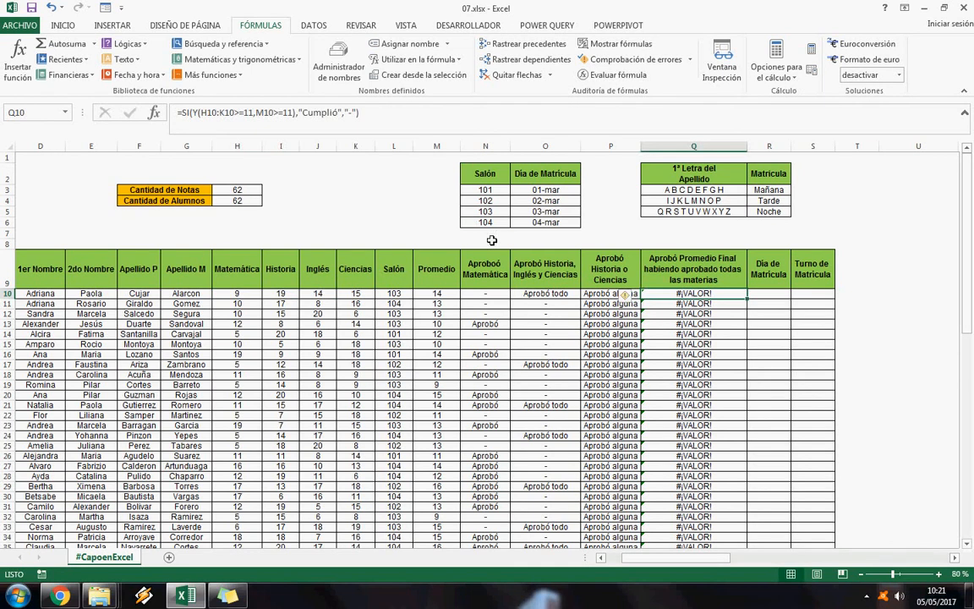
text(=si()
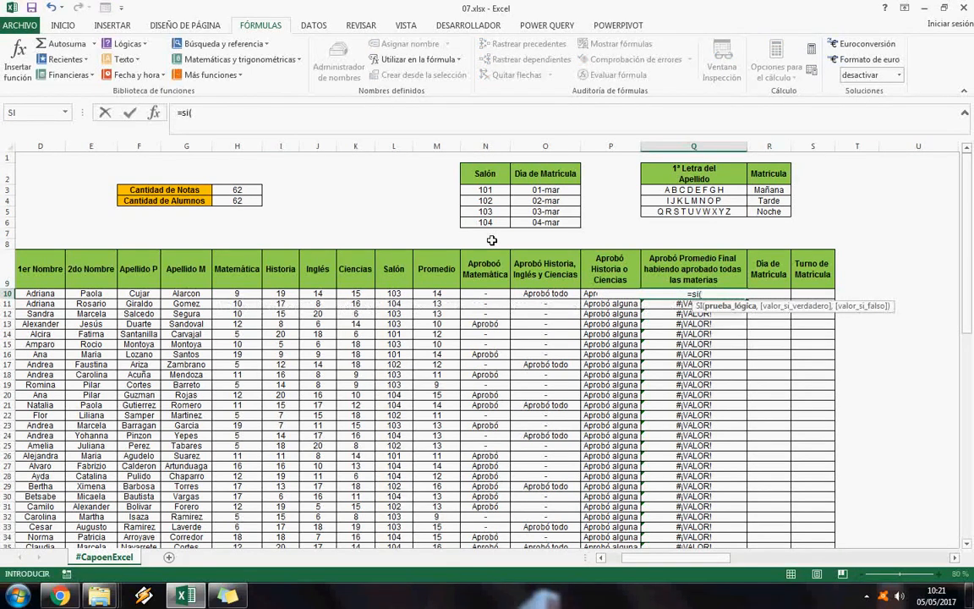
text(y()
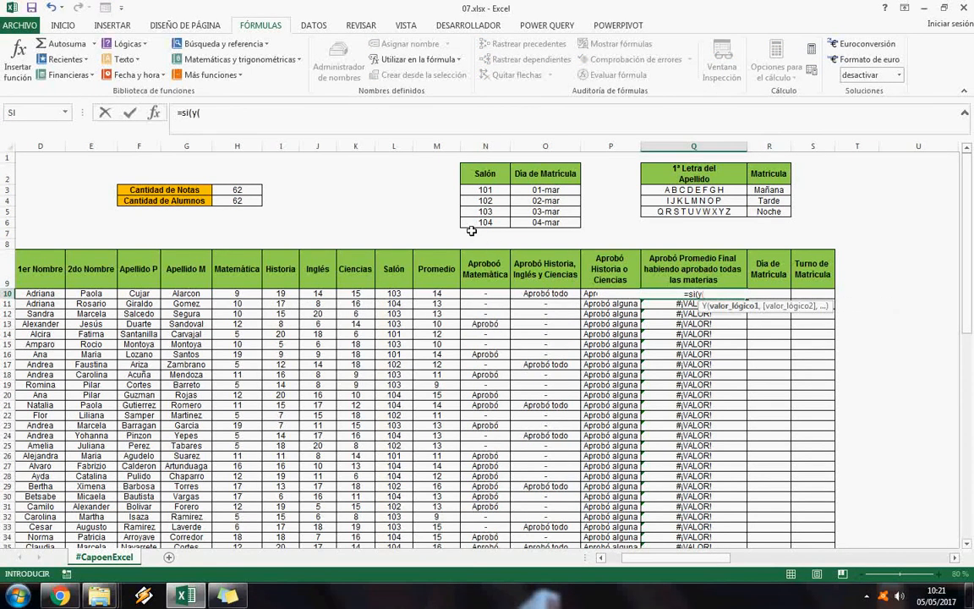
click(242, 294)
text(>=11,)
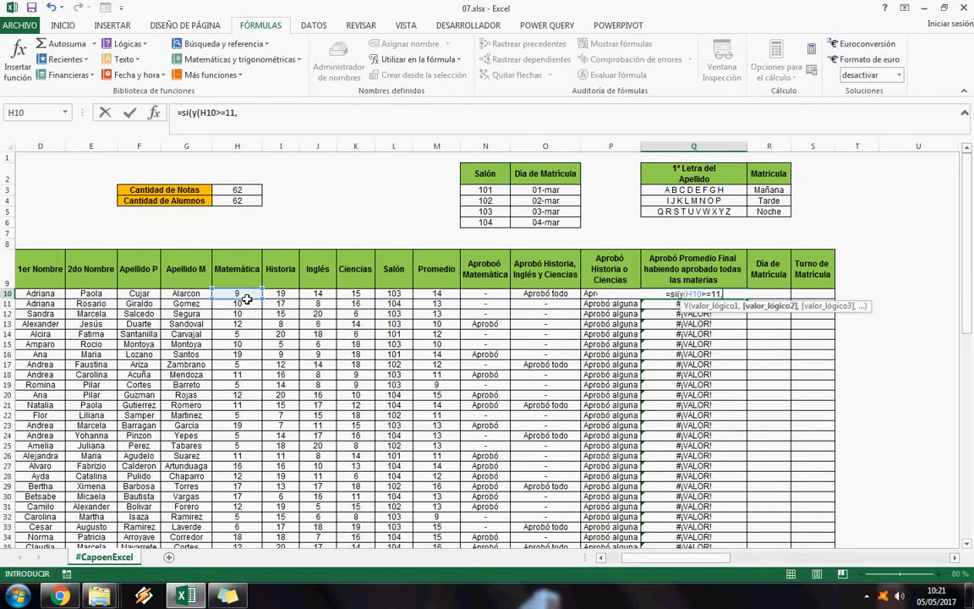
- Add I10>=11 as the Historia condition in the nested Y of Q10
click(284, 295)
text(>=)
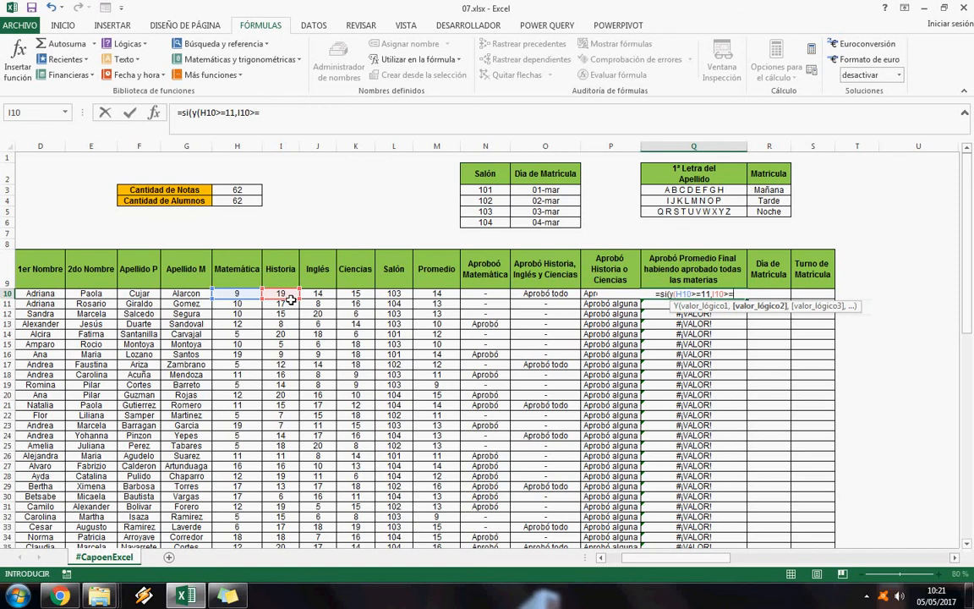
text(11)
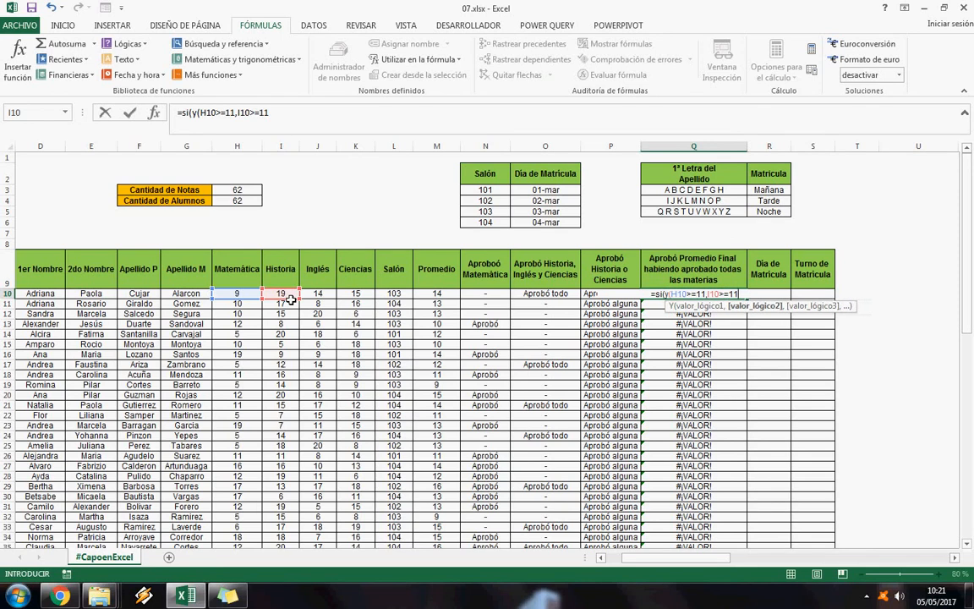
key(Return)
key(Return)
click(307, 118)
text(,)
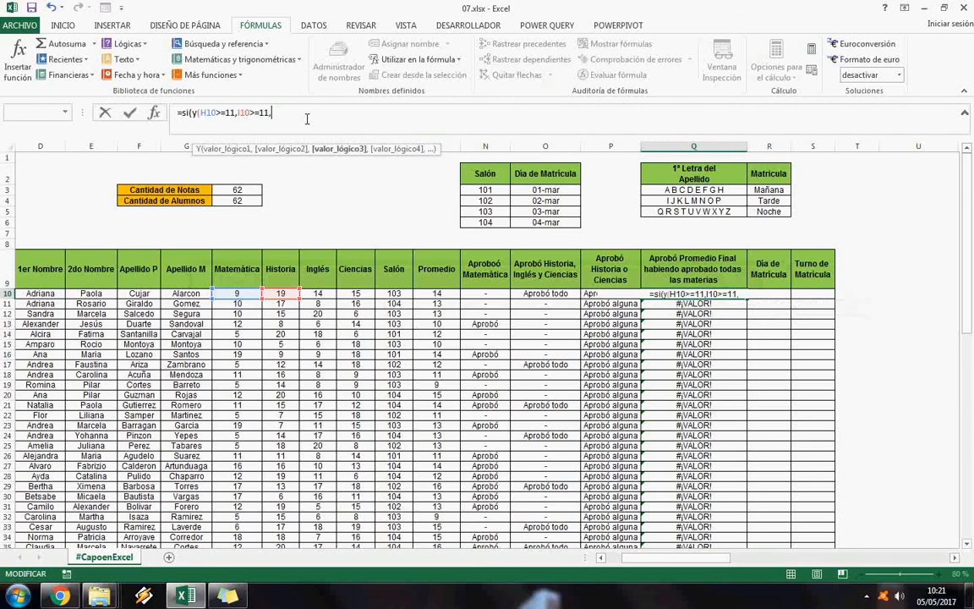
- Add J10>=11 for Inglés and K10>=11 for Ciencias as further Y conditions in Q10
click(319, 296)
text(>=)
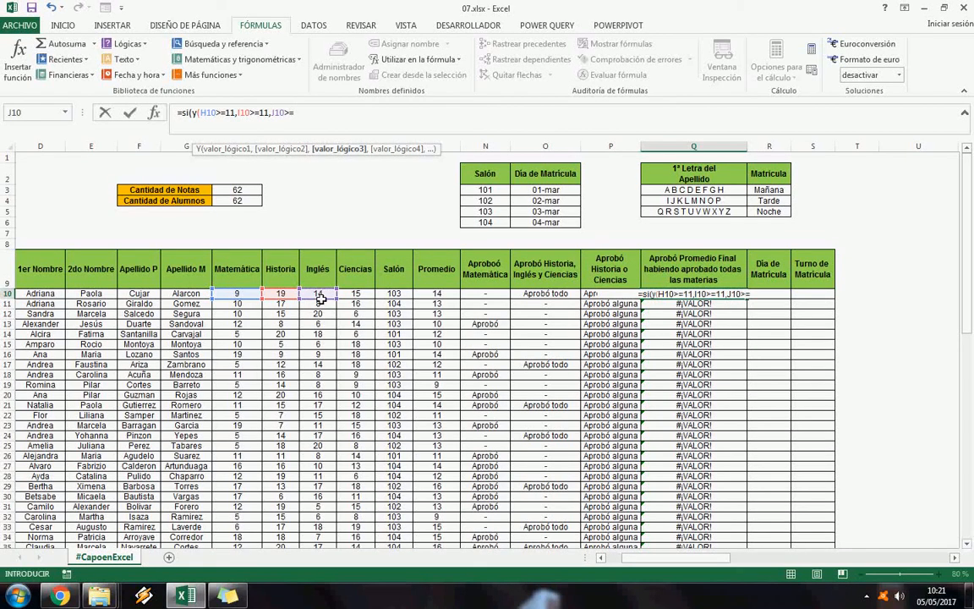
text(11,)
click(356, 296)
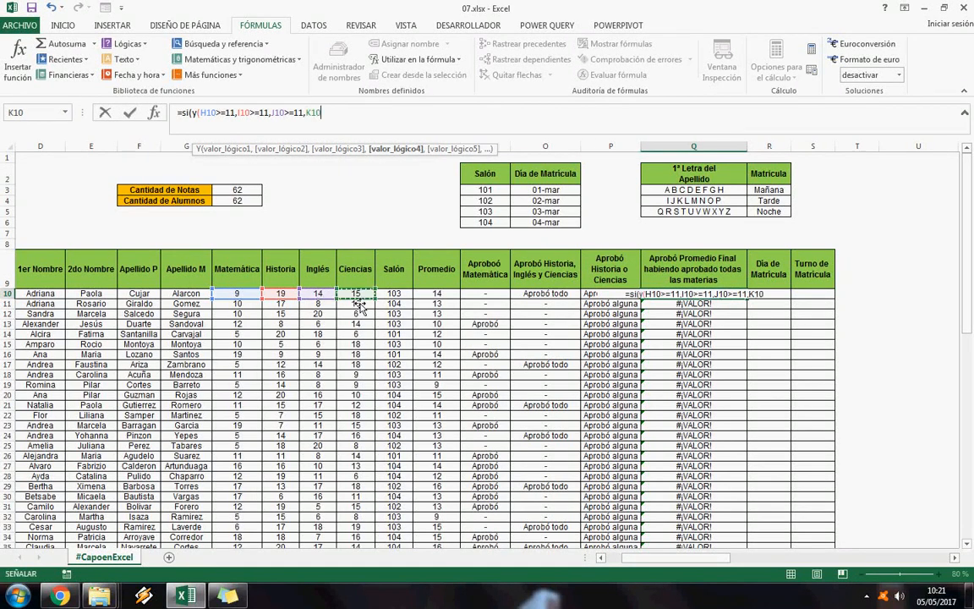
text(>=)
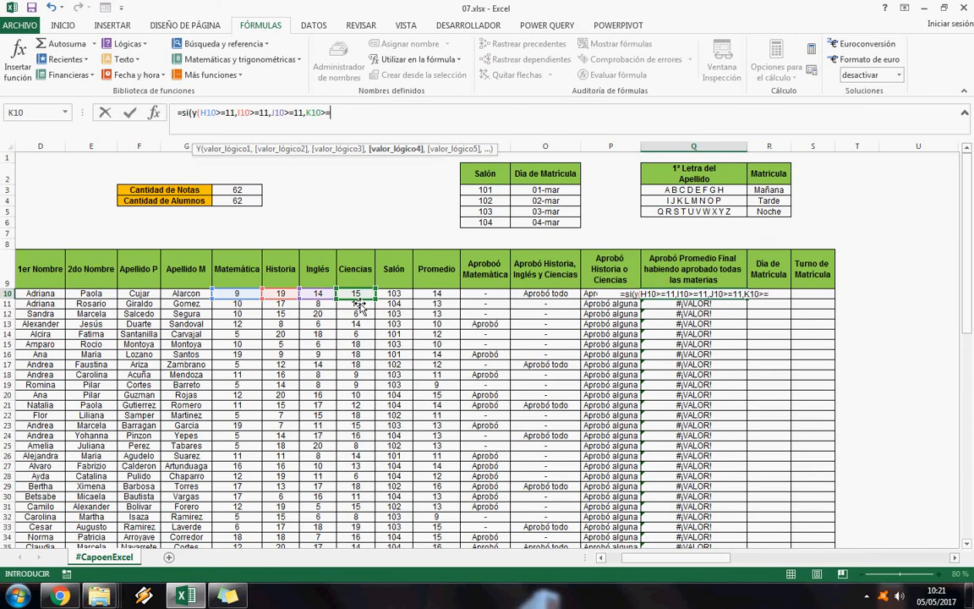
text(11,)
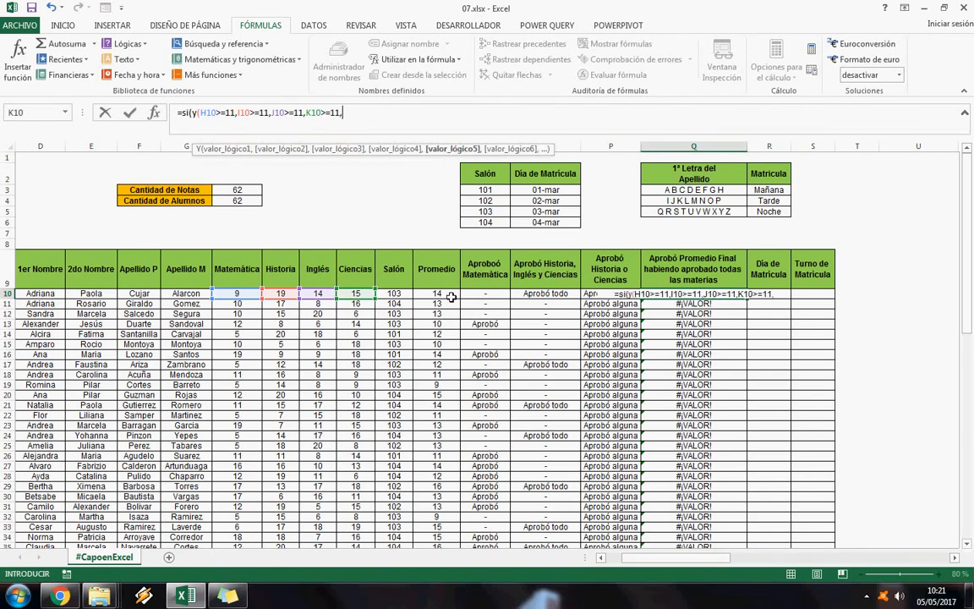
- Add M10>=11 as the Promedio condition in the nested Y of Q10
click(451, 296)
text(>=)
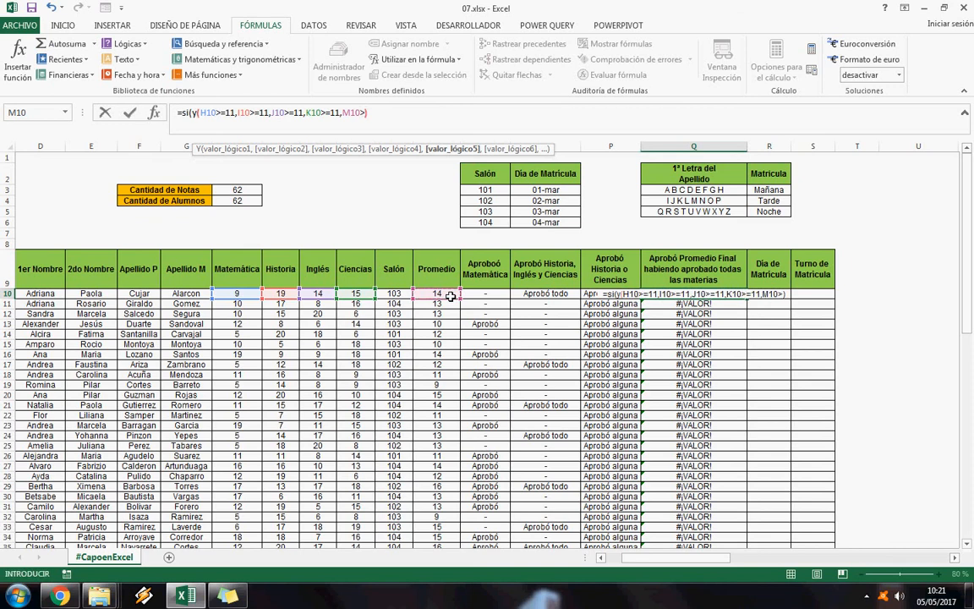
text(11)
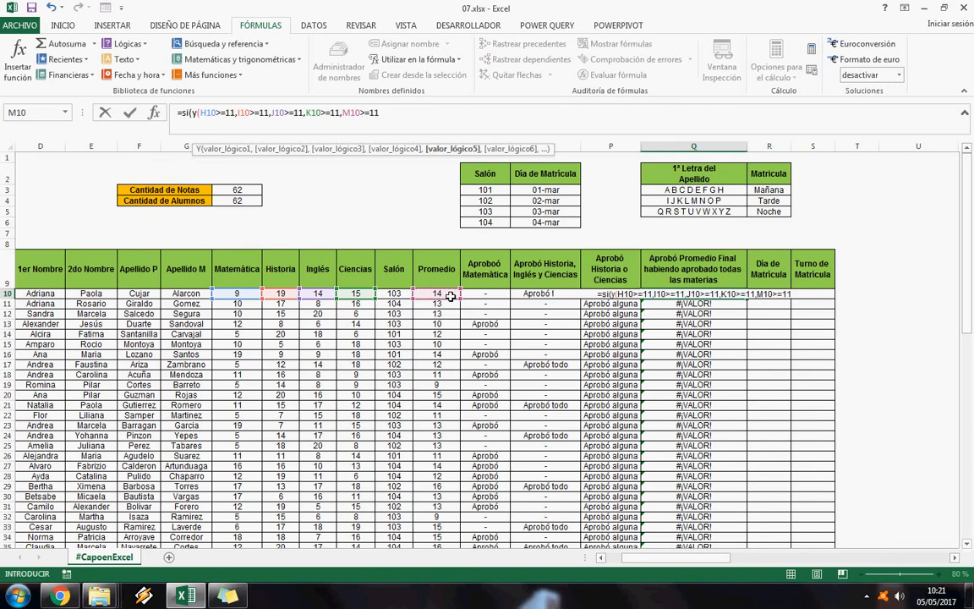
text(=)
key(BackSpace)
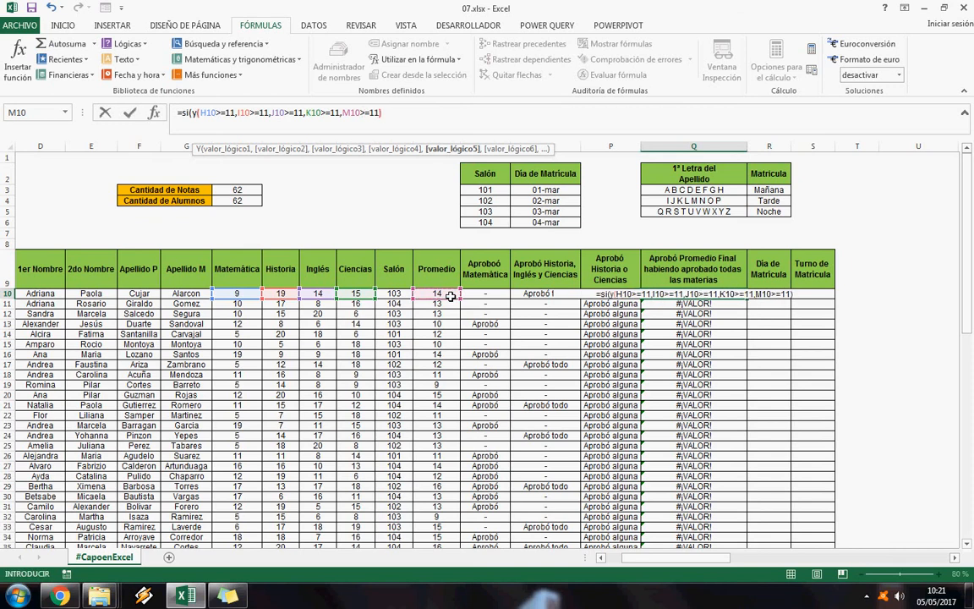
- Finish the Q10 formula to return "Cumplió" if true and "-" otherwise, and copy it down column Q
text(),"Cm)
key(BackSpace)
text(um´p)
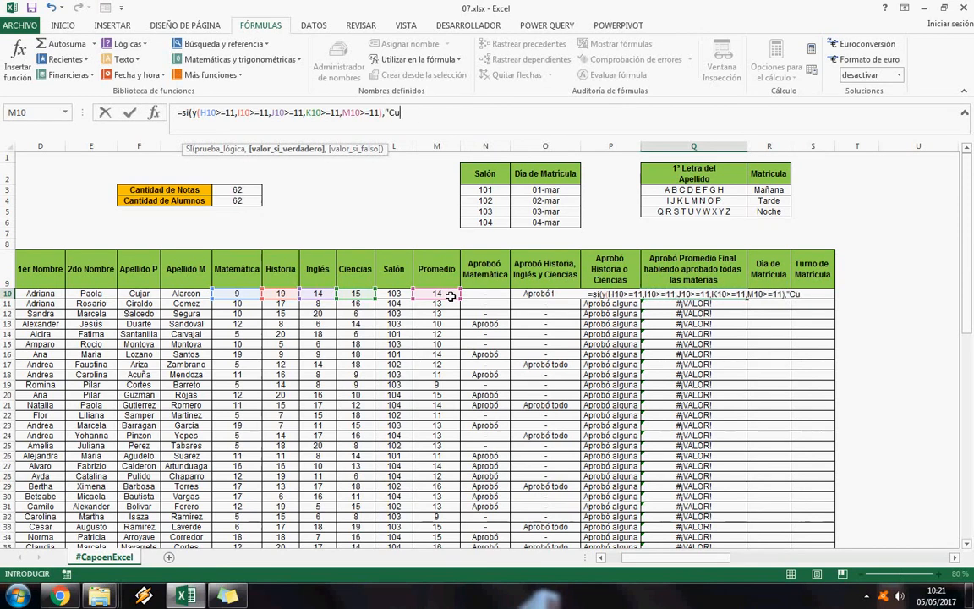
key(BackSpace)
key(BackSpace)
text(pli)
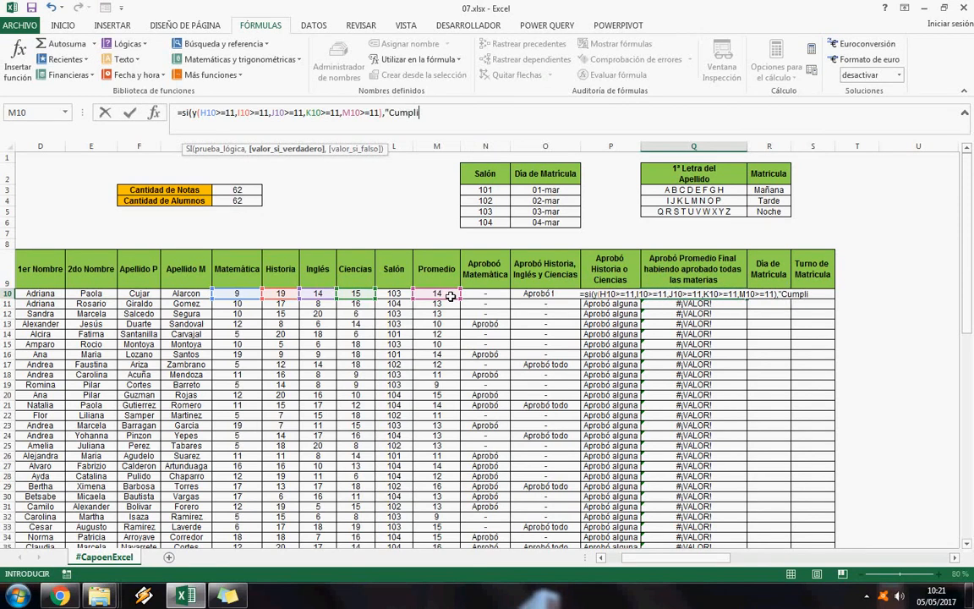
text(ó","-"))
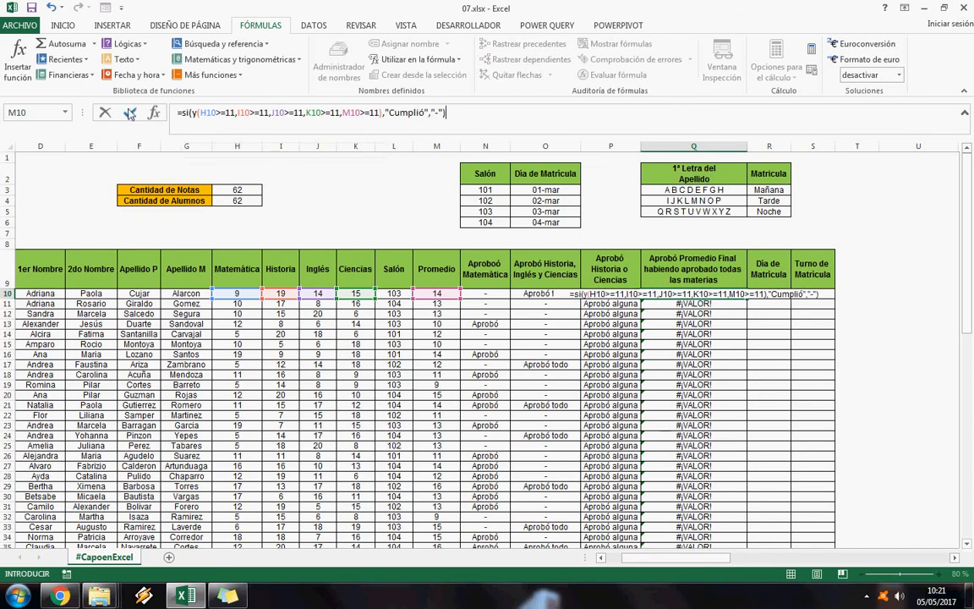
click(129, 113)
key(ctrl+c)
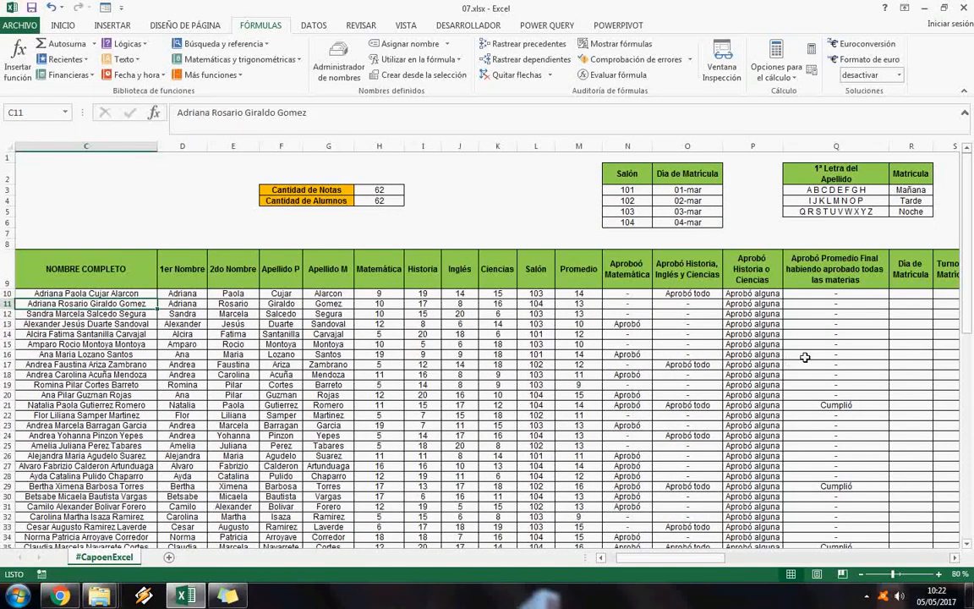
- Review the column Q results and compare the row 10 formulas in columns N to Q, finishing at cell A1
scroll(696, 397, down, 5)
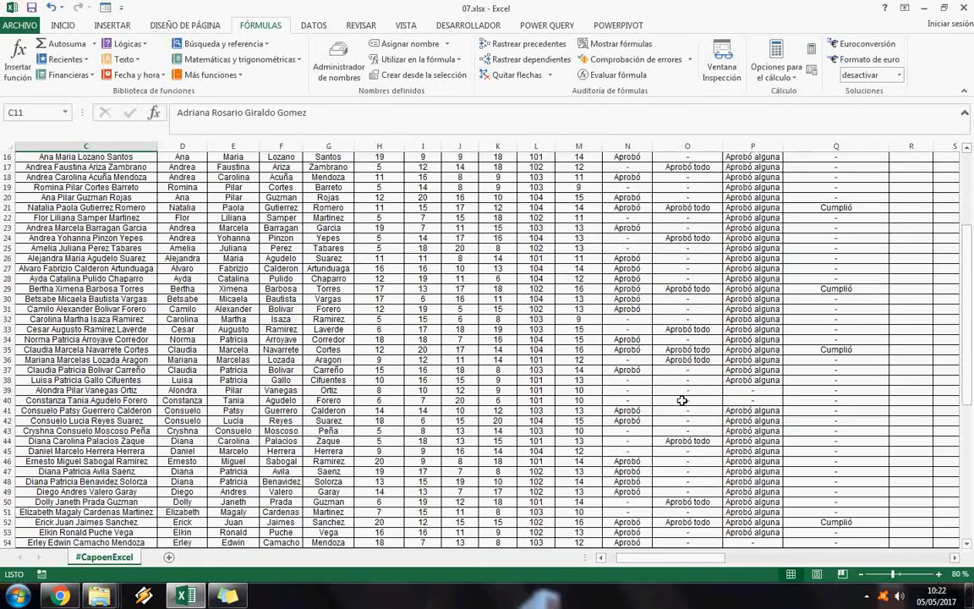
scroll(682, 401, up, 5)
click(830, 297)
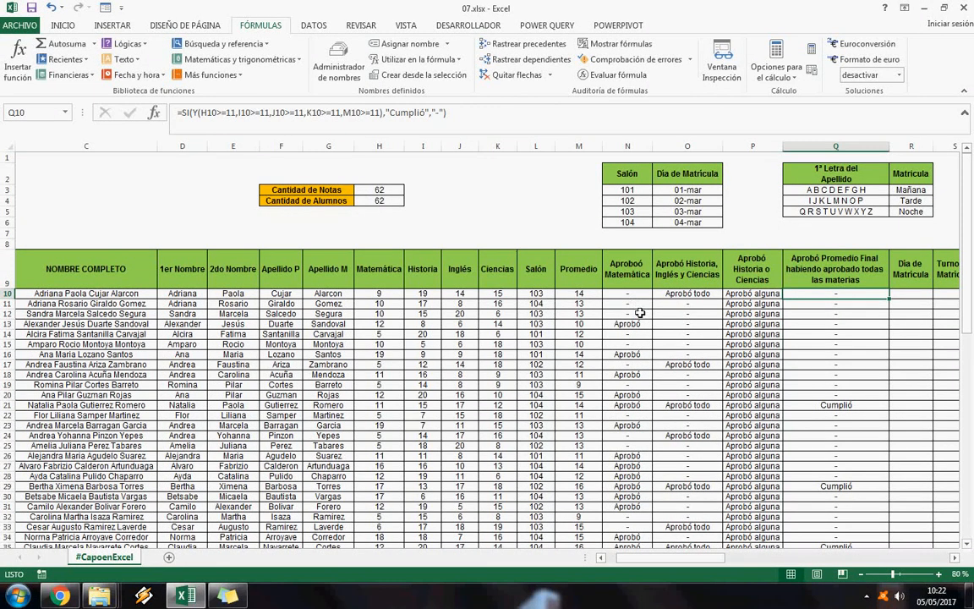
click(622, 295)
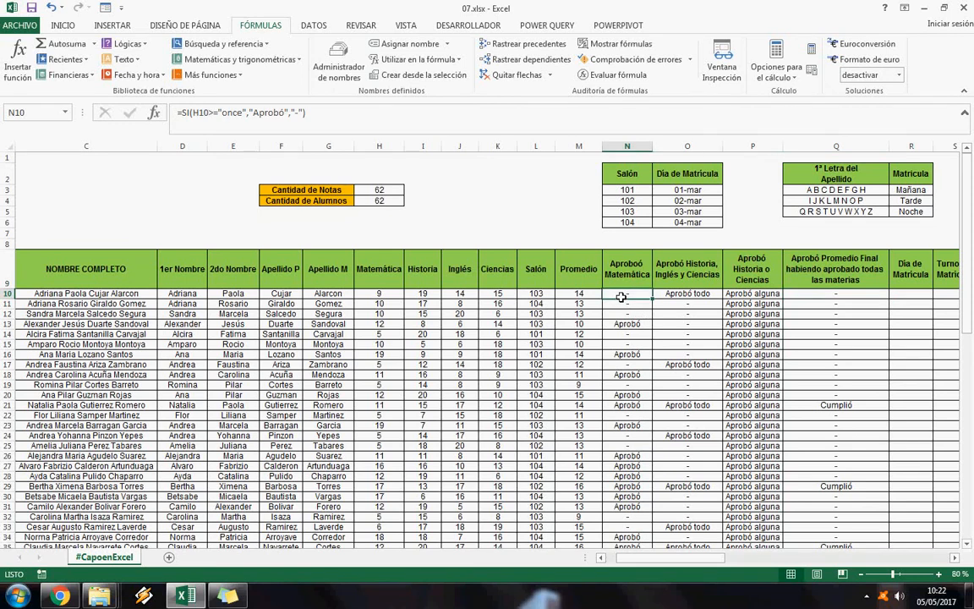
click(684, 294)
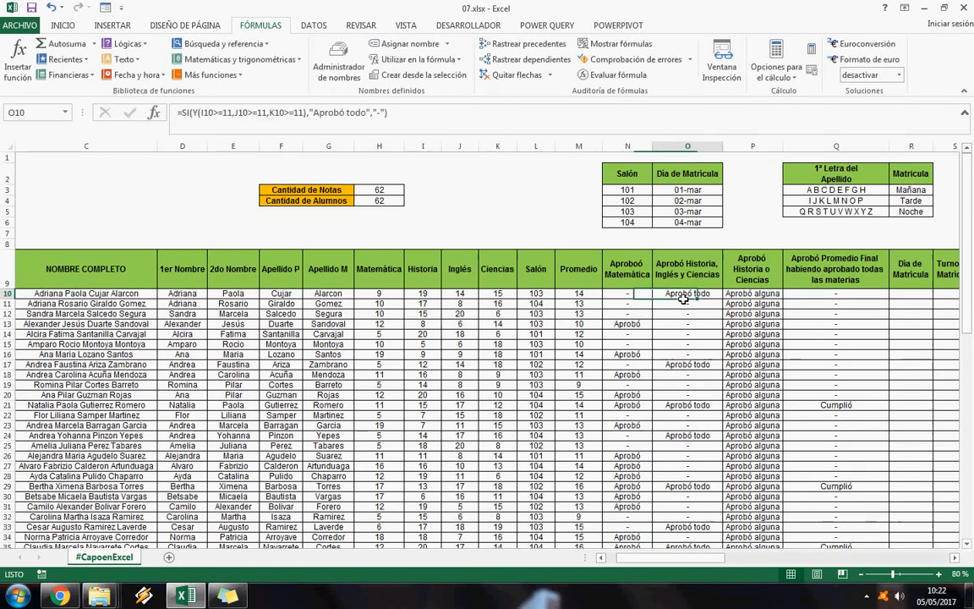
click(741, 295)
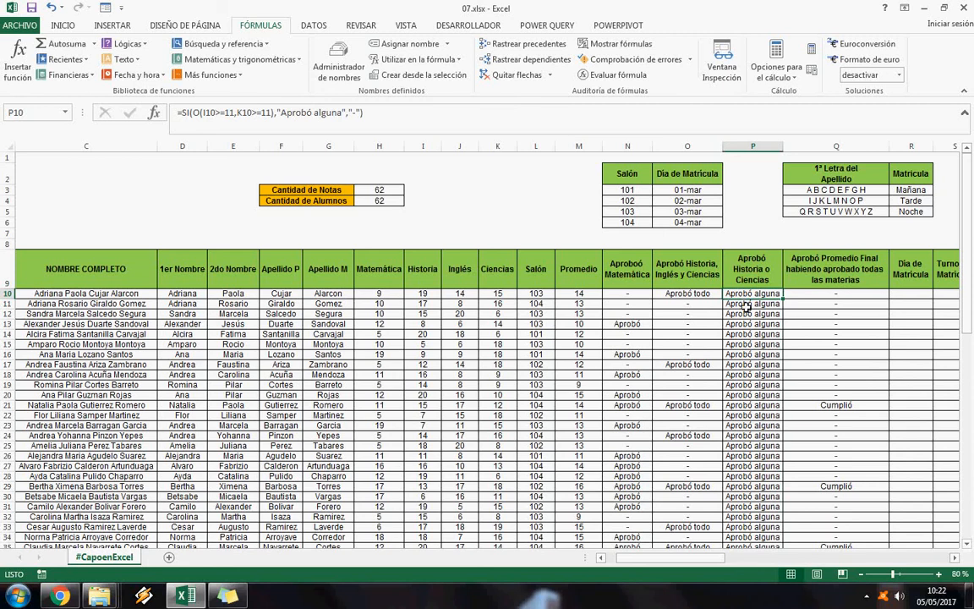
click(746, 306)
drag(649, 564, 635, 564)
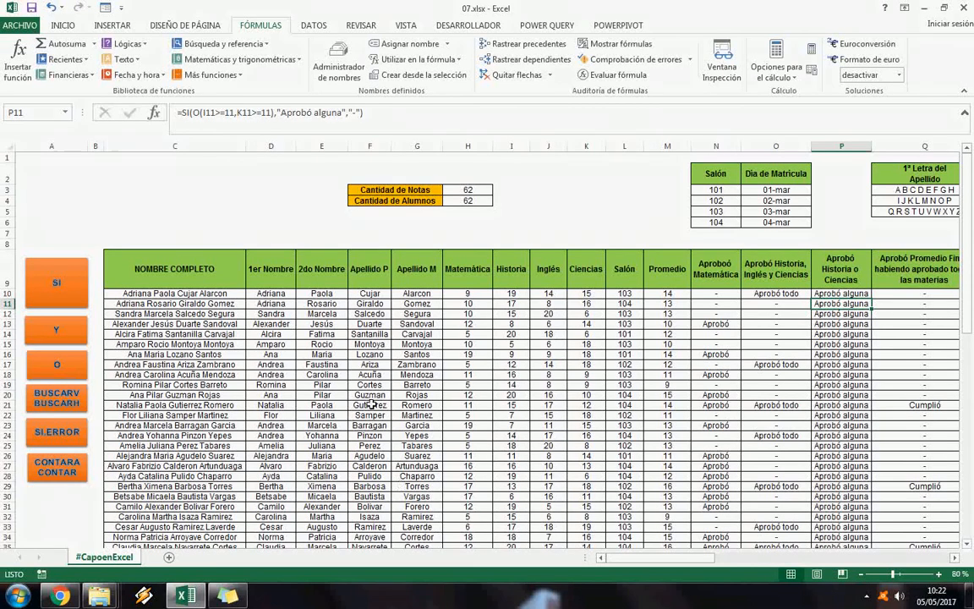
click(34, 160)
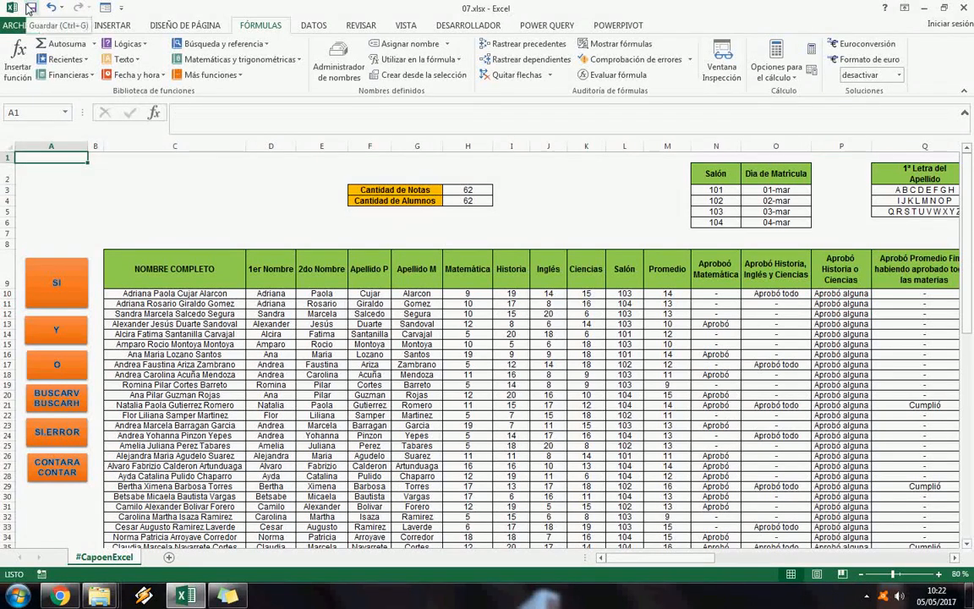